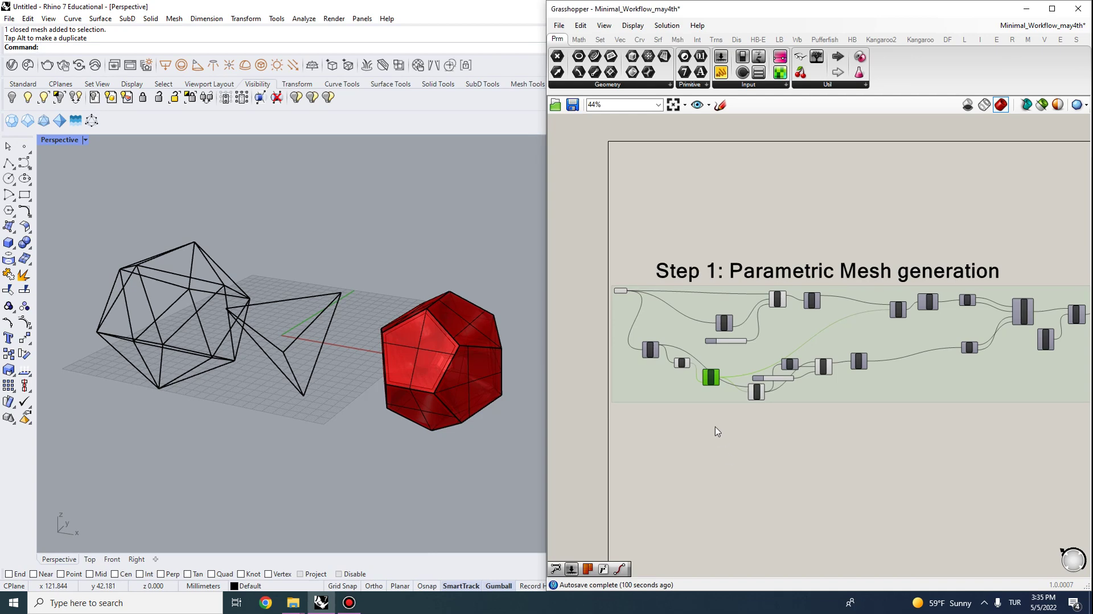
Step: Examine the Step 1 Parametric Mesh generation and Step 2 Kangaroo Relaxation groups of the definition
right_click_drag(385, 442, 341, 418)
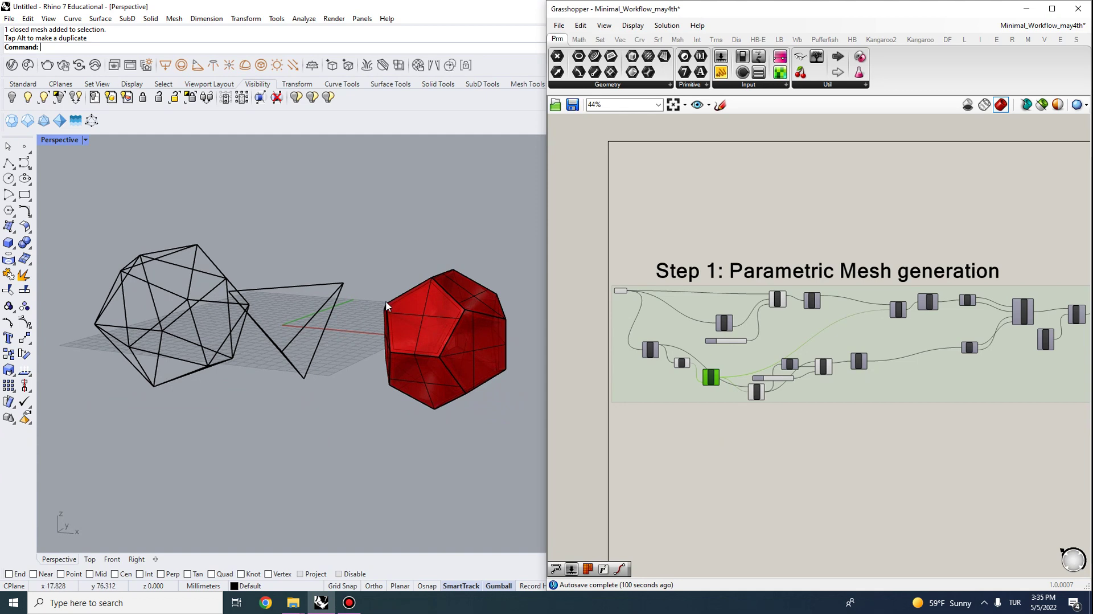
right_click_drag(957, 272, 880, 248)
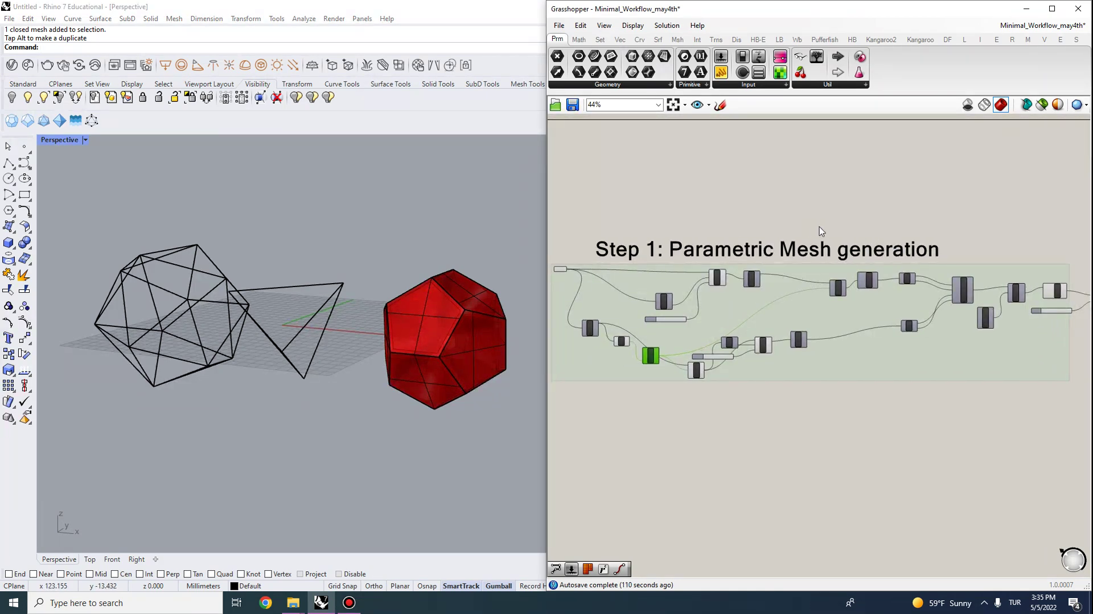
scroll(822, 231, "down", 2)
right_click_drag(996, 354, 774, 327)
right_click_drag(900, 330, 761, 401)
right_click_drag(845, 399, 913, 417)
scroll(897, 346, "up", 2)
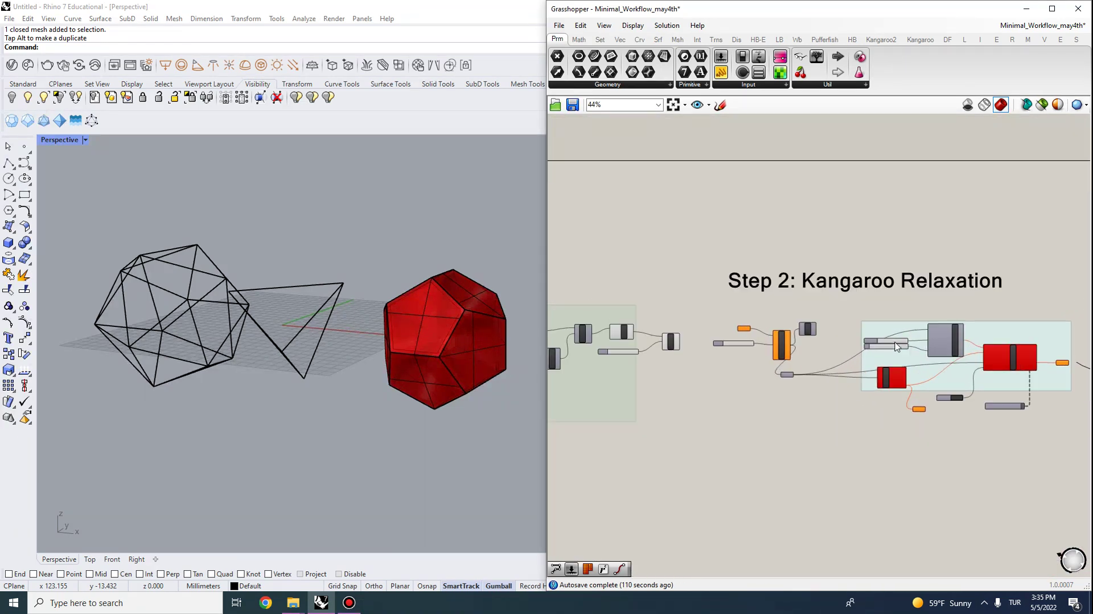
scroll(897, 346, "up", 1)
right_click_drag(897, 346, 803, 359)
right_click_drag(659, 363, 788, 300)
scroll(788, 300, "down", 2)
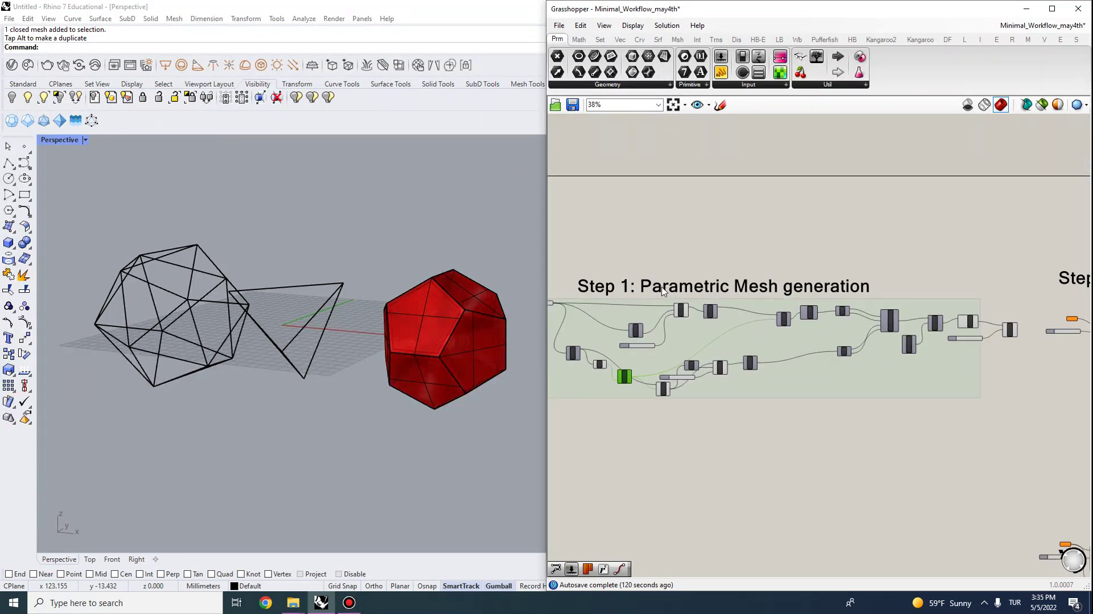
right_click_drag(688, 262, 893, 308)
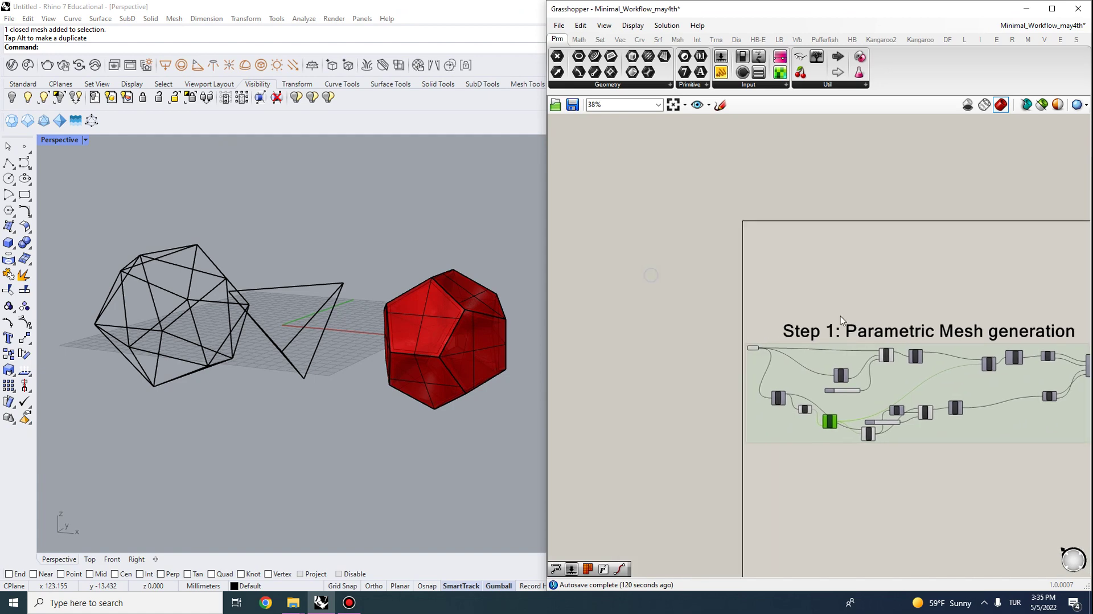
scroll(826, 383, "up", 2)
right_click_drag(890, 407, 851, 372)
scroll(870, 340, "up", 2)
scroll(718, 342, "up", 1)
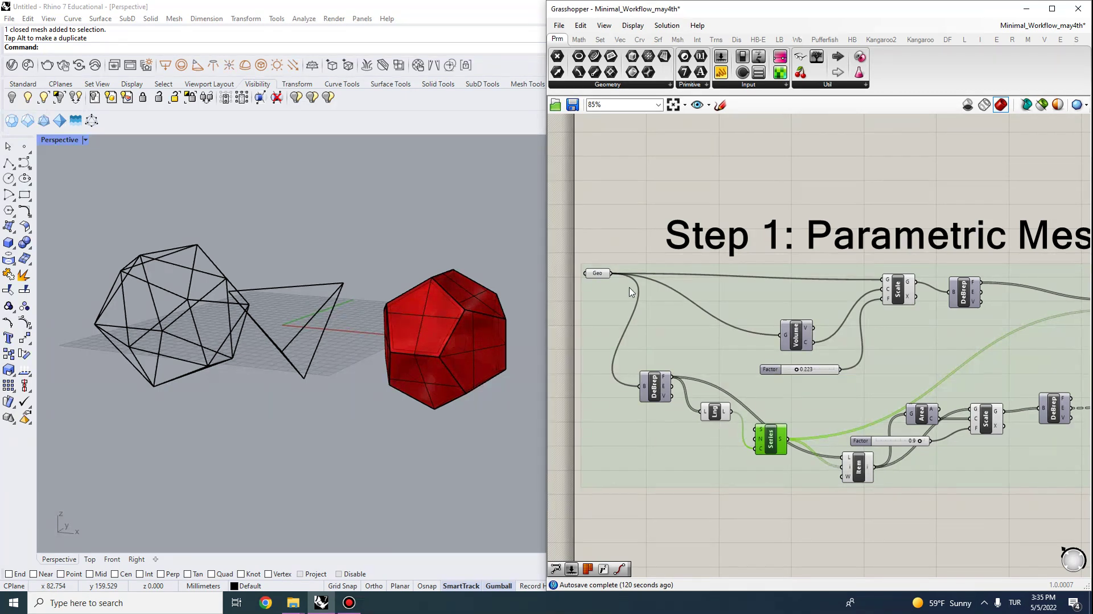
Step: Select the Geo parameter at the start of Step 1 and inspect the polyhedron it references in the Perspective viewport
left_click(599, 275)
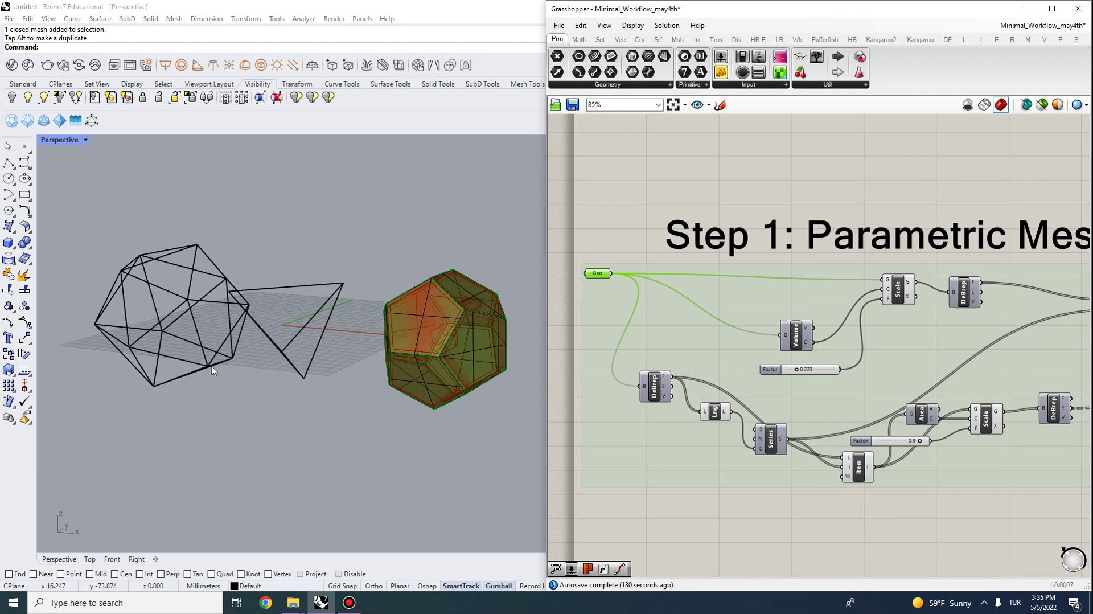
right_click_drag(344, 358, 374, 344)
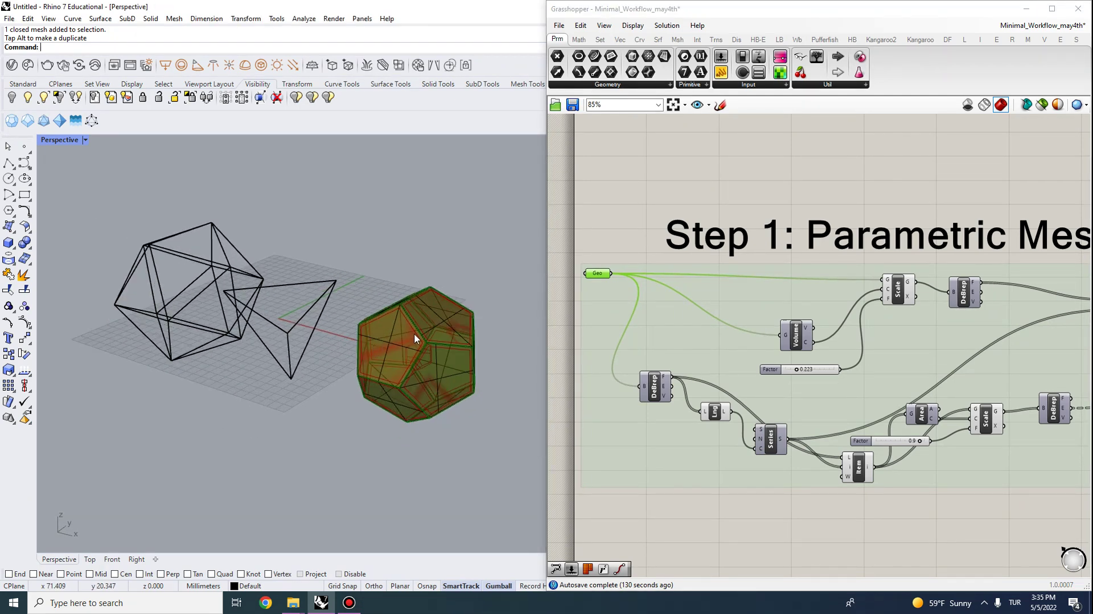
scroll(453, 327, "up", 6)
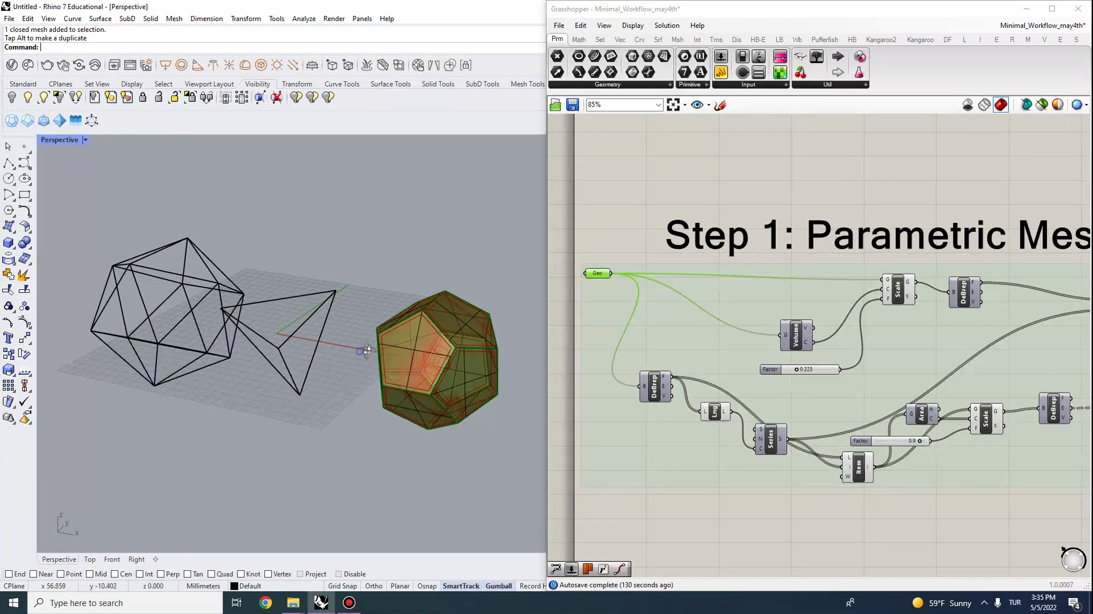
right_click_drag(435, 337, 361, 342)
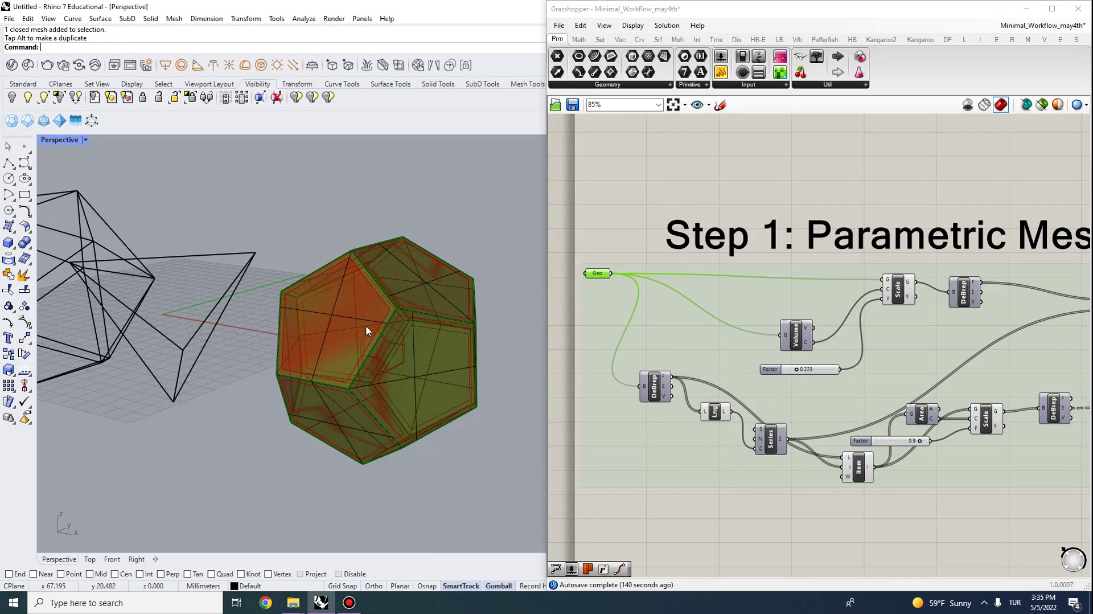
scroll(364, 299, "down", 6)
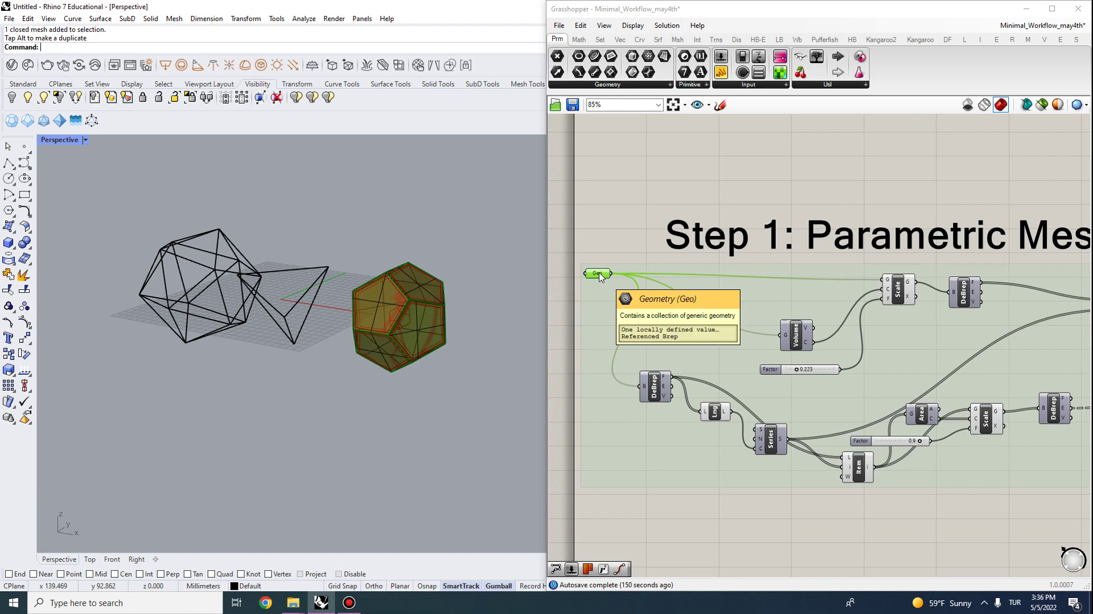
Step: Move the three polyhedra together along the Y axis to free the front of the grid, and minimise the Grasshopper window
right_click_drag(339, 278, 354, 314)
scroll(421, 330, "down", 4)
left_click_drag(495, 437, 226, 259)
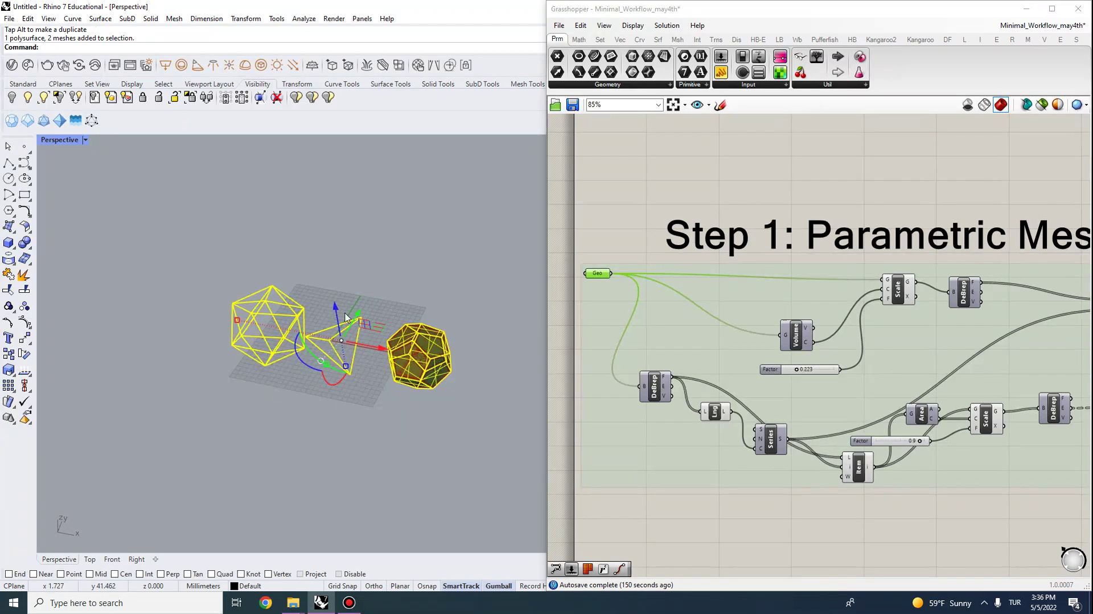
left_click_drag(357, 314, 392, 258)
left_click(402, 391)
left_click(1025, 9)
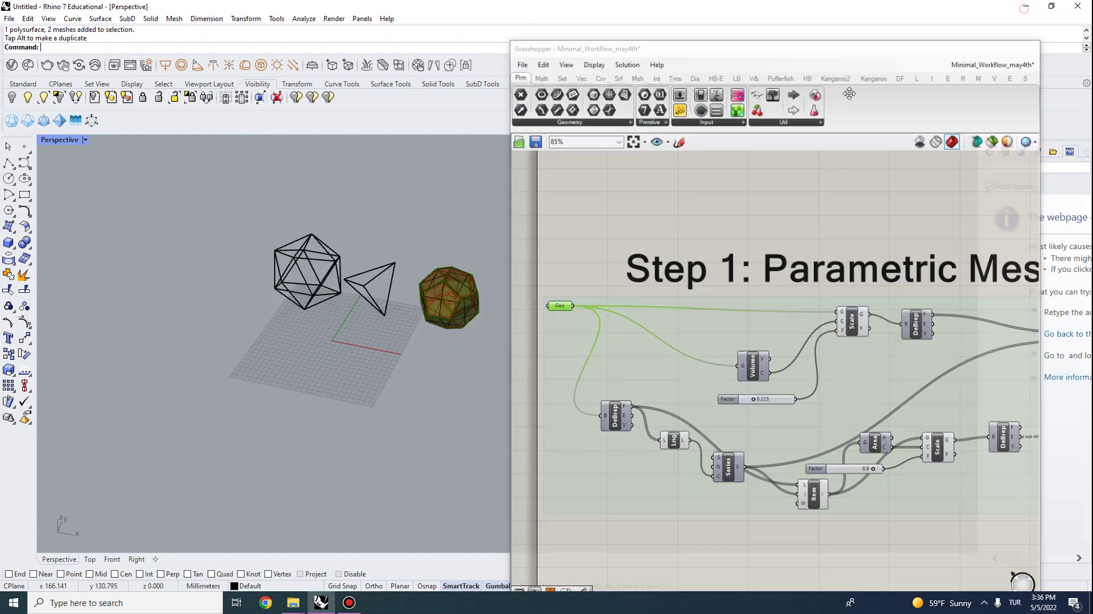
scroll(236, 286, "up", 4)
right_click_drag(447, 370, 435, 346)
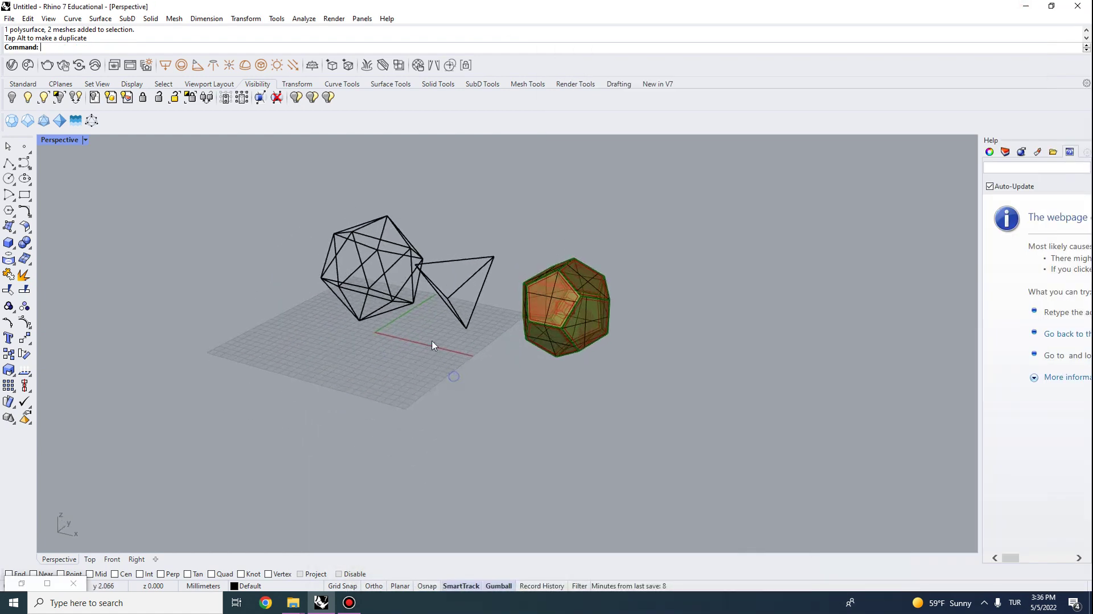
Step: Start the Polyhedron command and look through its list of polyhedron categories
left_click(14, 122)
left_click_drag(515, 126, 704, 147)
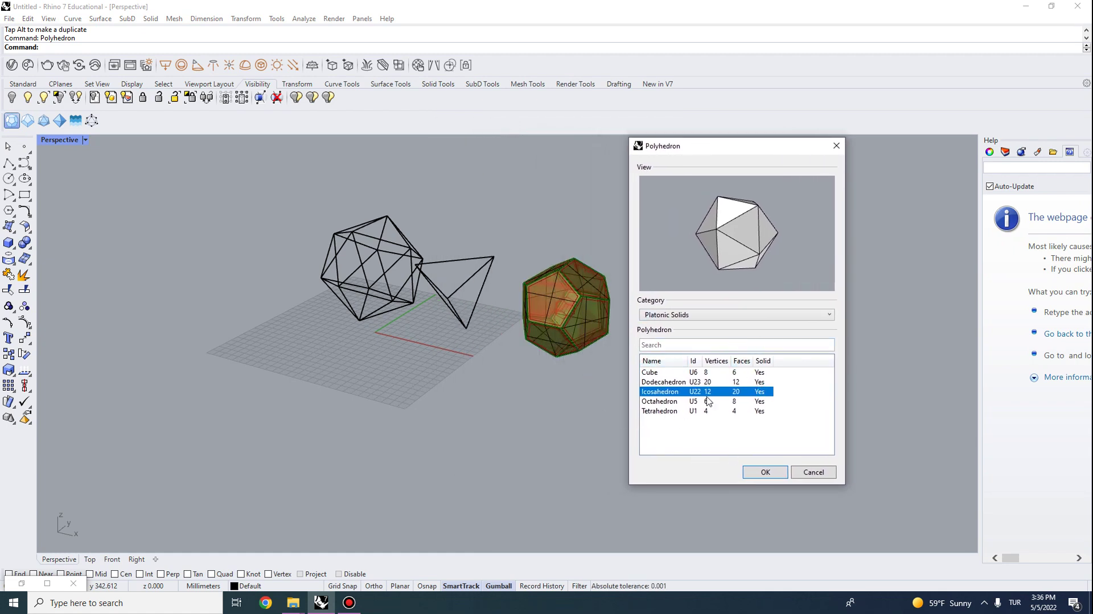
left_click(687, 317)
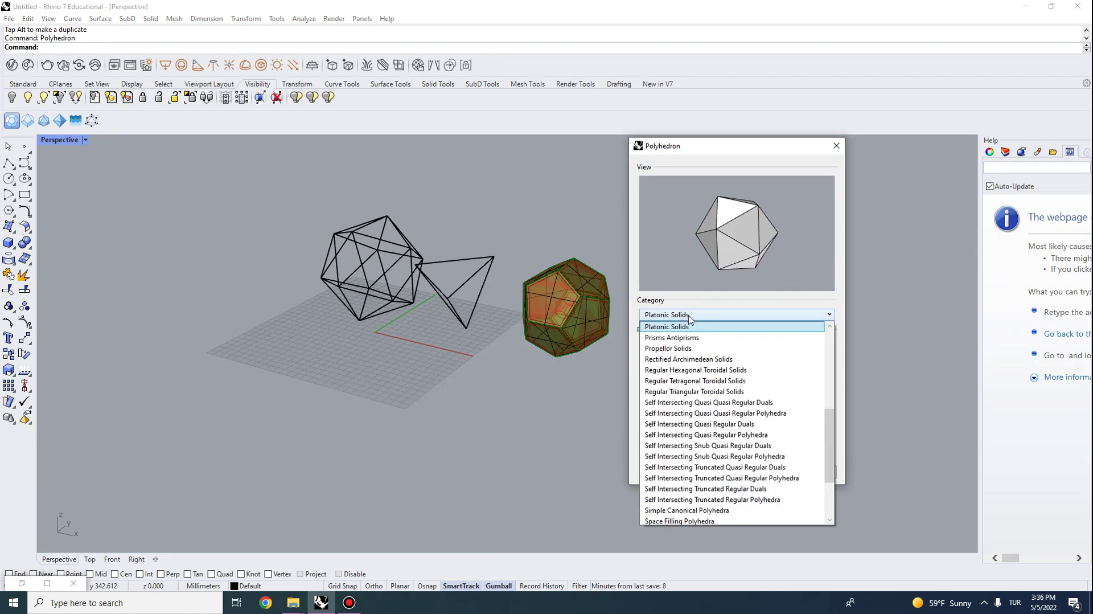
scroll(685, 362, "up", 5)
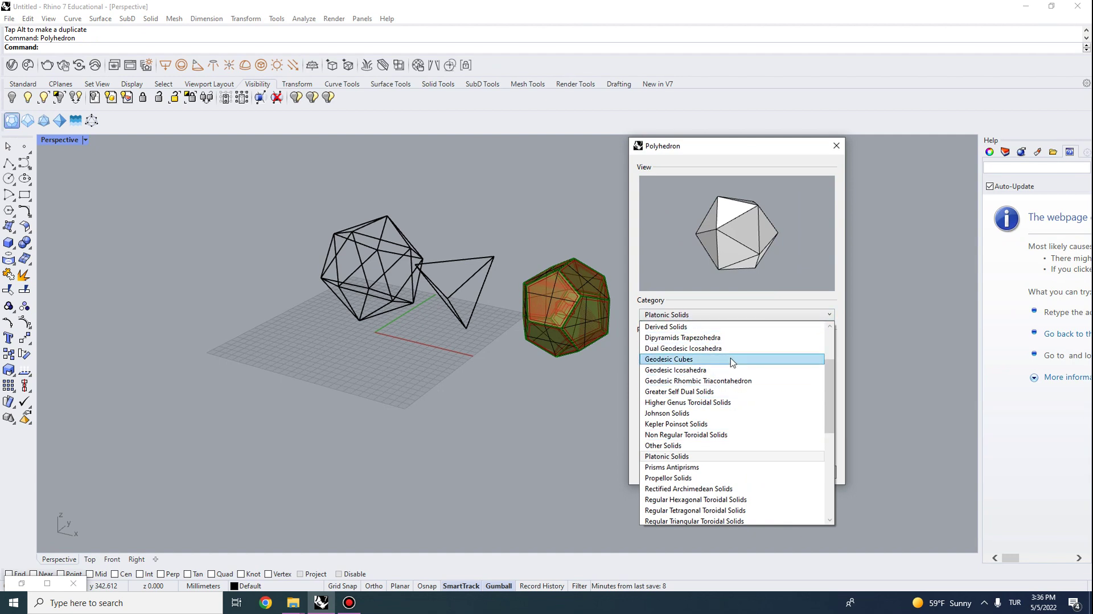
scroll(701, 356, "up", 3)
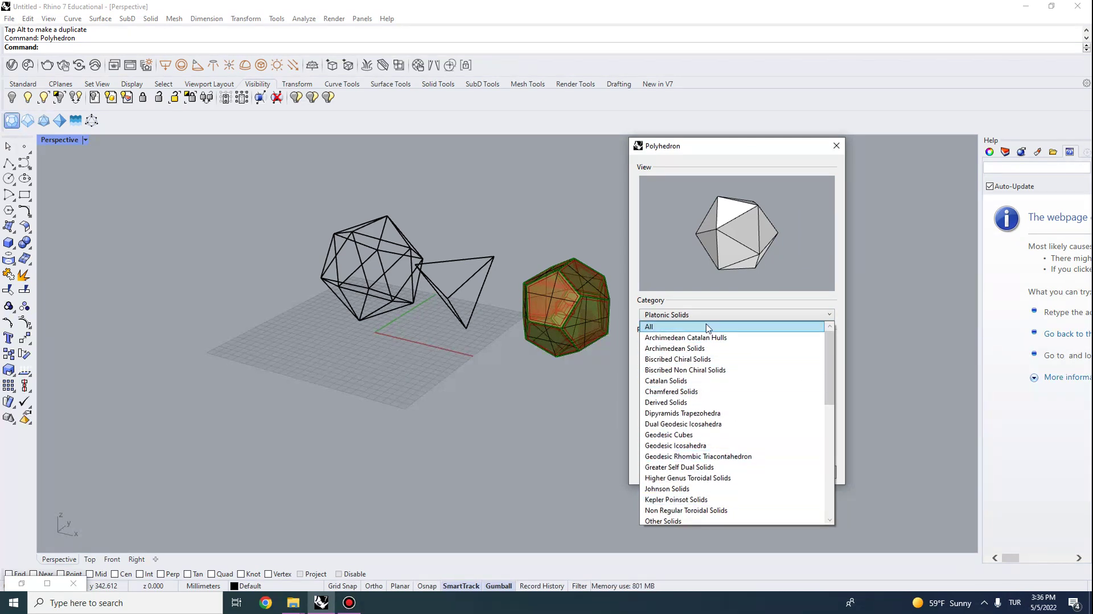
left_click(703, 301)
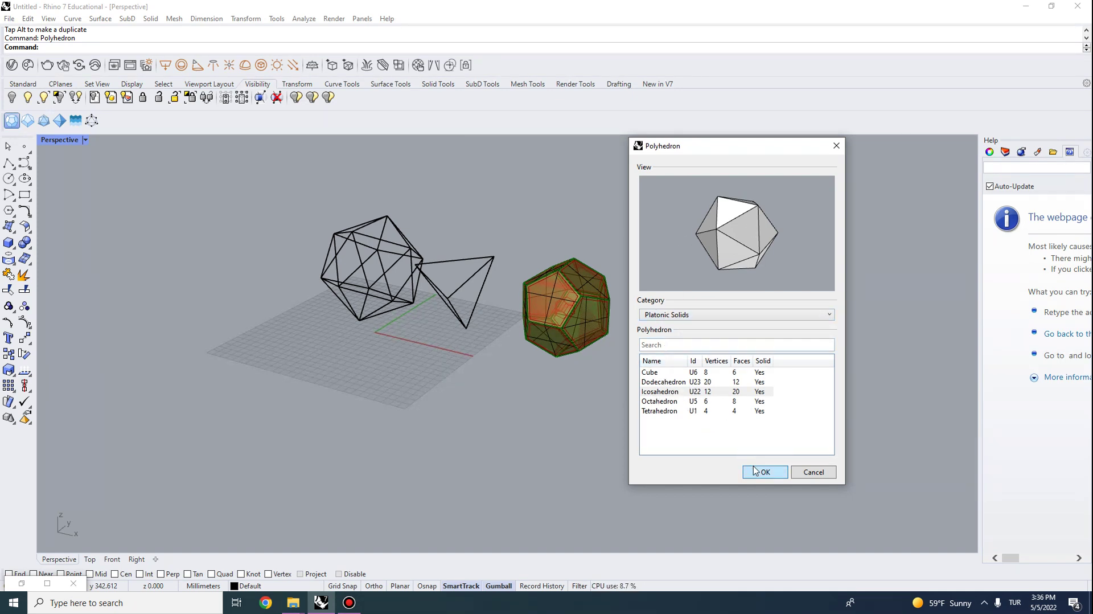
Step: Place a Platonic Solids cube as a mesh near the front of the grid
left_click(667, 374)
left_click(765, 471)
scroll(433, 367, "up", 2)
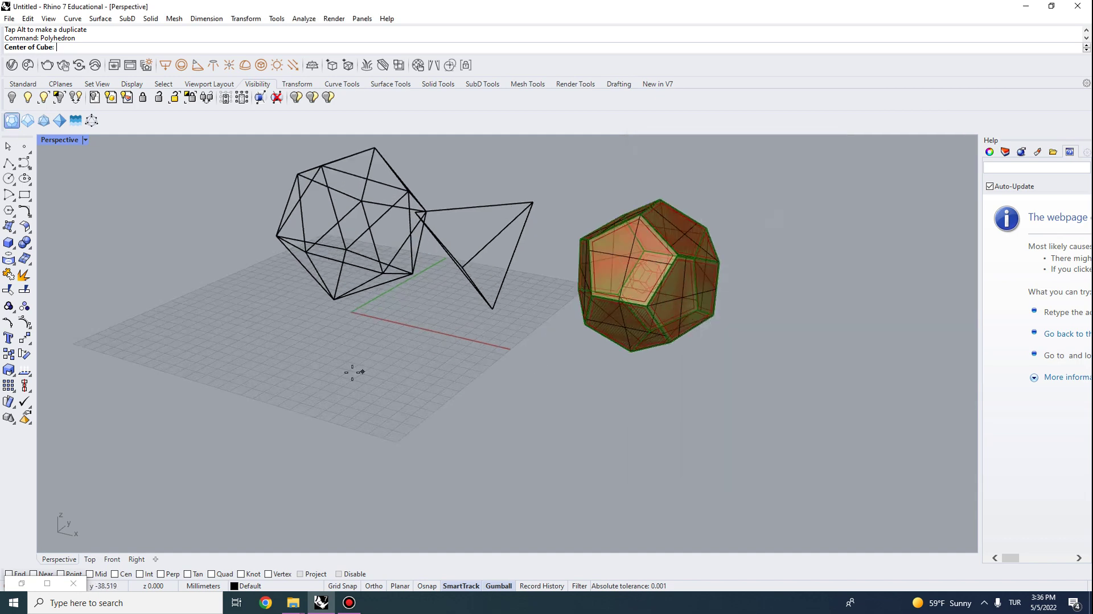
left_click(300, 403)
left_click(366, 391, "shift")
scroll(366, 391, "down", 4)
right_click_drag(366, 393, 421, 427)
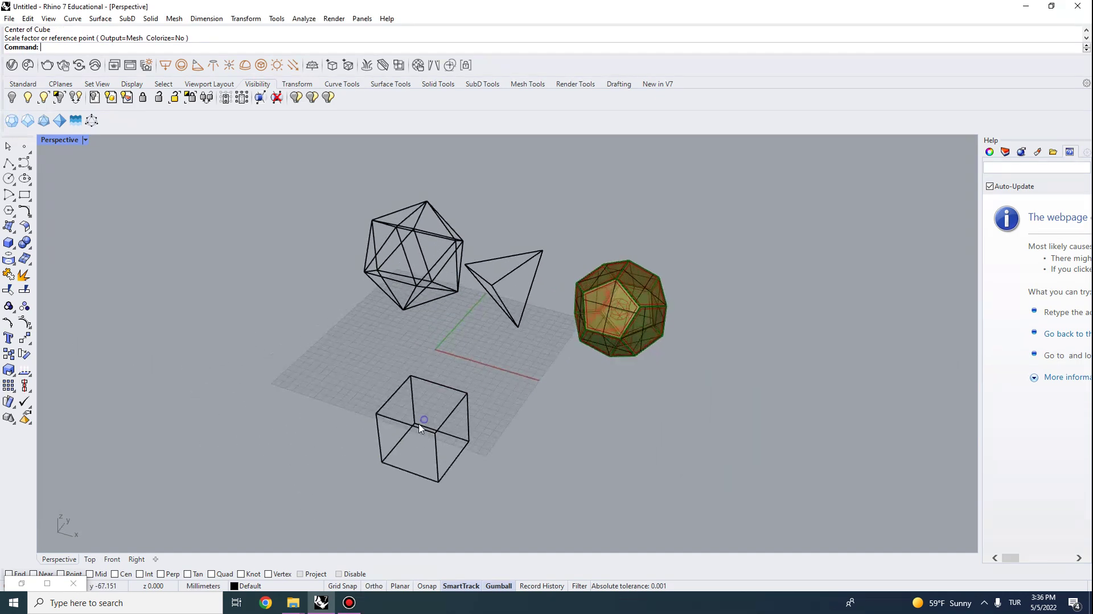
Step: Delete the mesh cube at the front of the grid
scroll(423, 430, "up", 4)
left_click(451, 415)
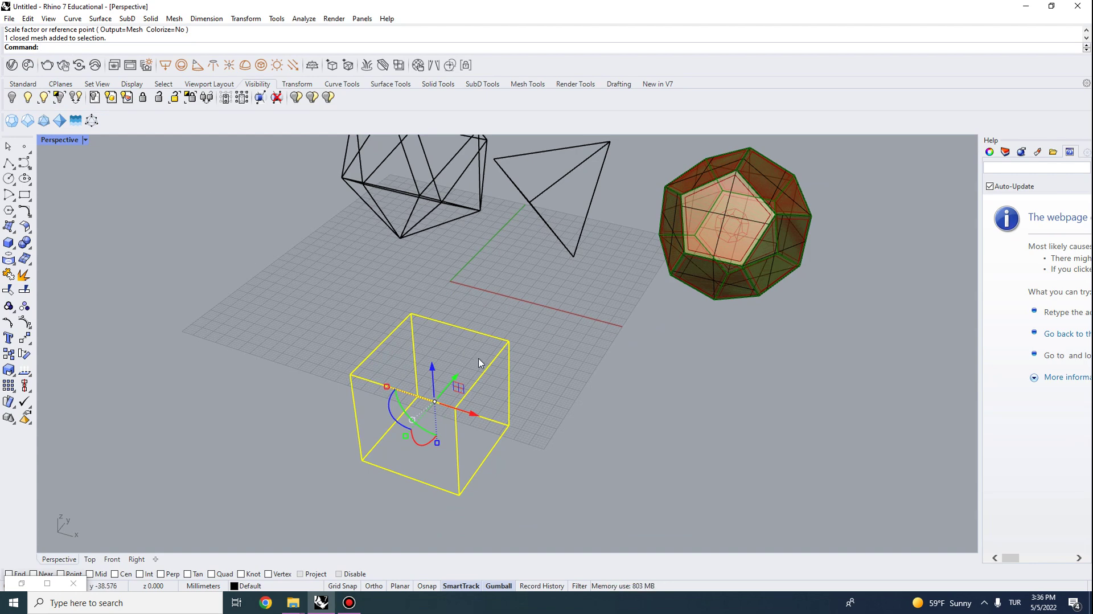
right_click_drag(481, 365, 453, 371)
type("d: De")
type("lete")
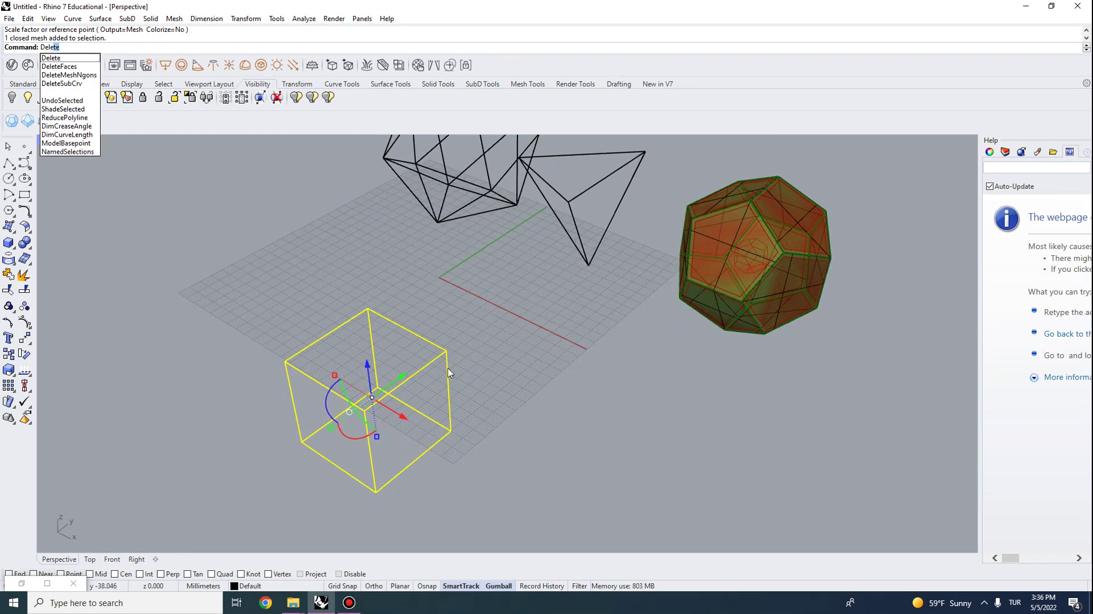
key("Return")
Step: Try to draw a solid box from two base corners and a height on the front part of the grid
left_click(9, 243)
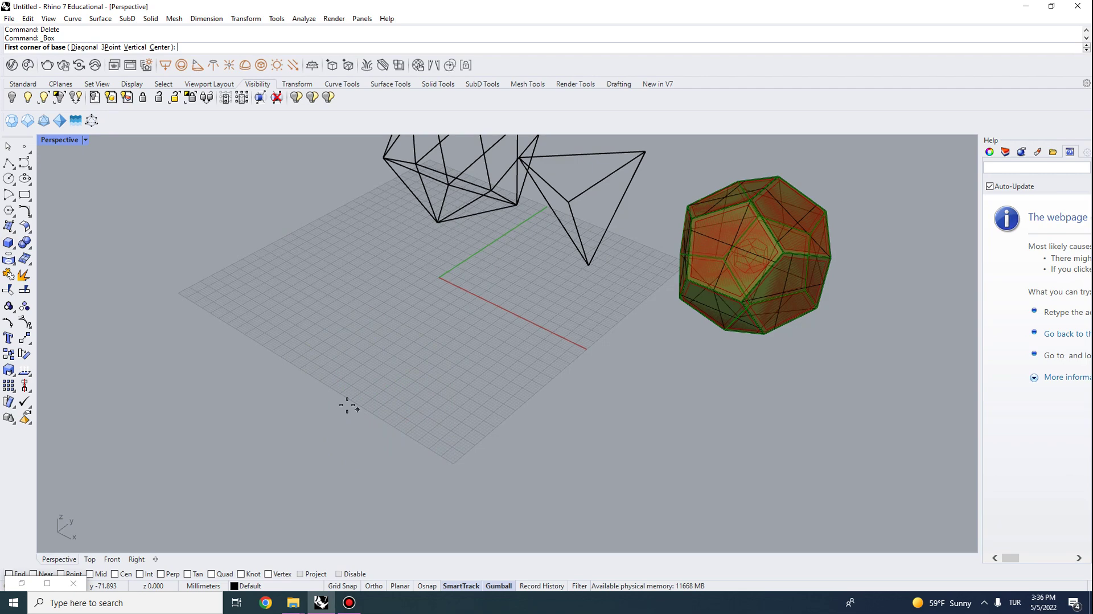
left_click(350, 375)
left_click(453, 352)
left_click(447, 270)
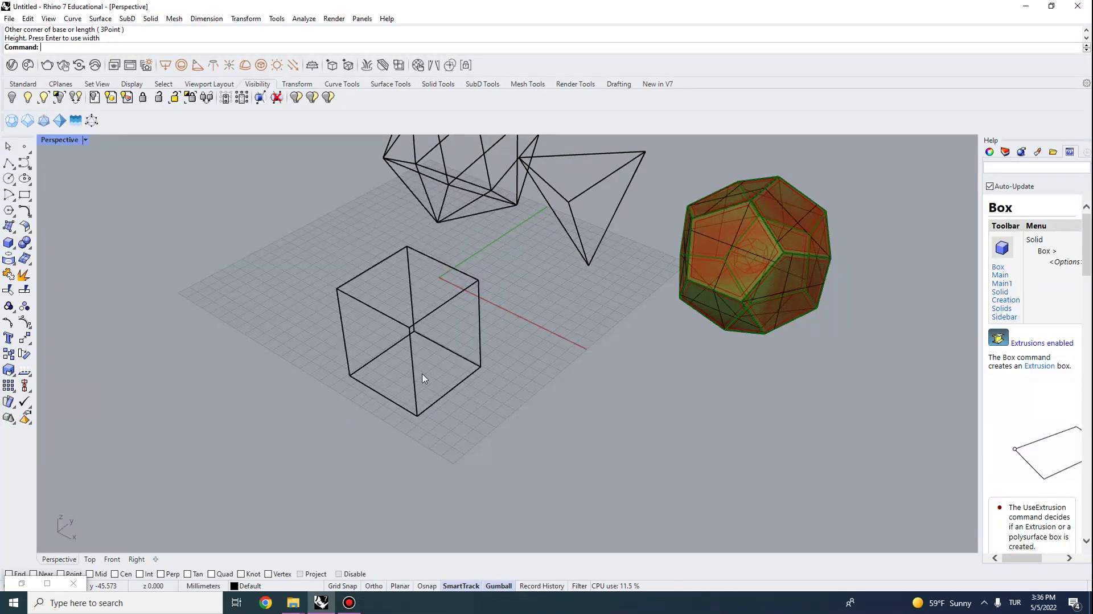
key("ctrl+z")
Step: Draw a roughly cubic solid box on the grid, just in front of the origin
key("Return")
left_click(401, 374)
left_click(519, 367)
left_click(464, 300)
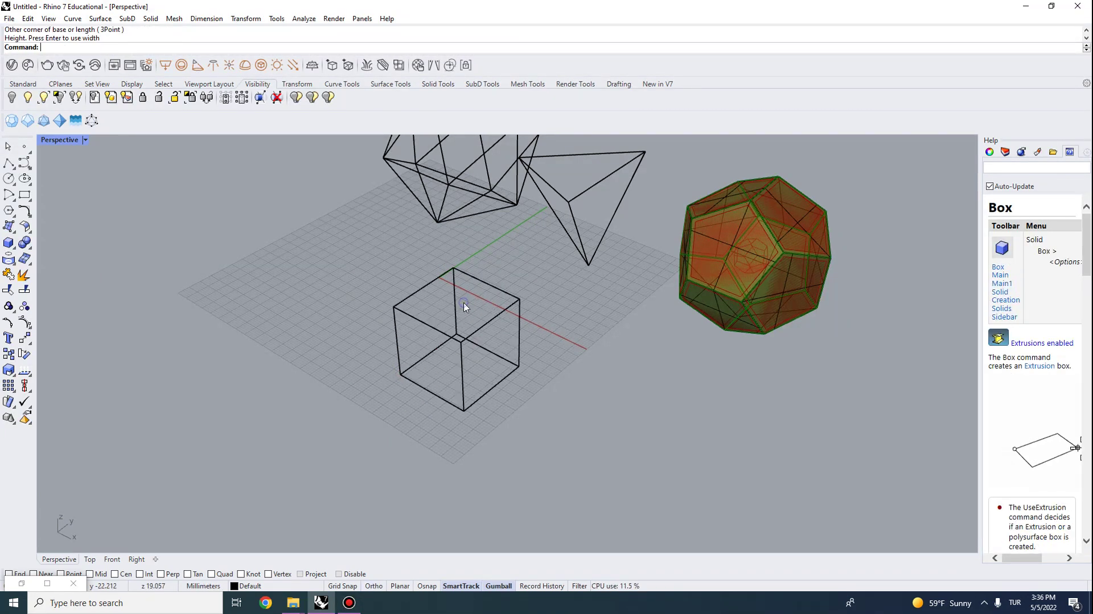
scroll(494, 349, "up", 2)
mouse_move(500, 352)
right_mouse_down()
mouse_move(517, 313)
mouse_move(501, 355)
right_mouse_up()
Step: Set the new box as the Geo parameter's referenced geometry in Grasshopper and hide the box in Rhino
left_click(505, 298)
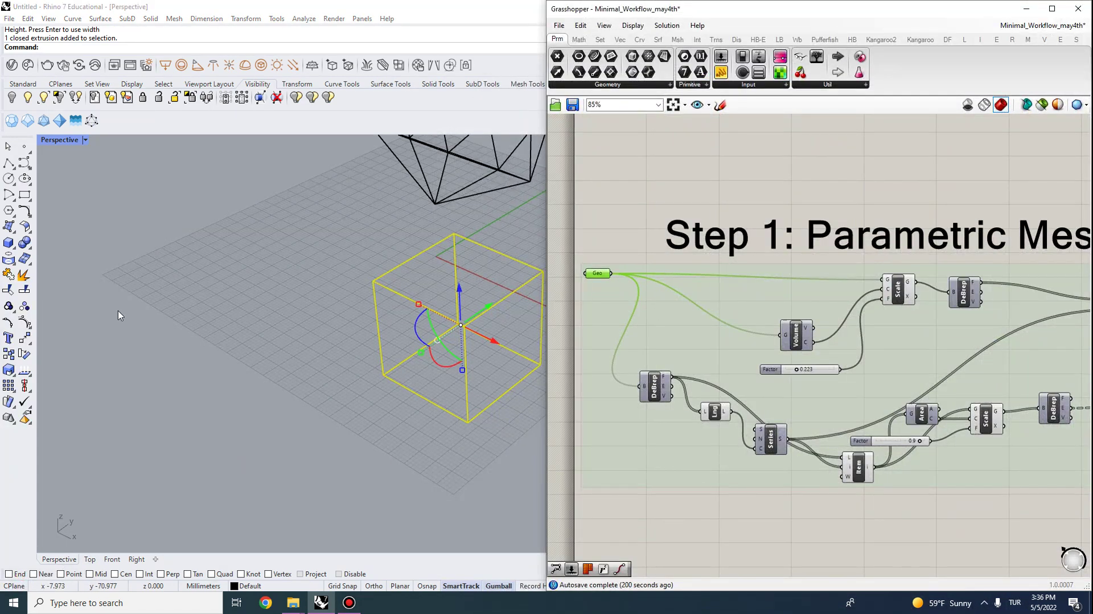
right_click_drag(118, 310, 336, 365)
scroll(212, 308, "up", 3)
left_click(385, 357)
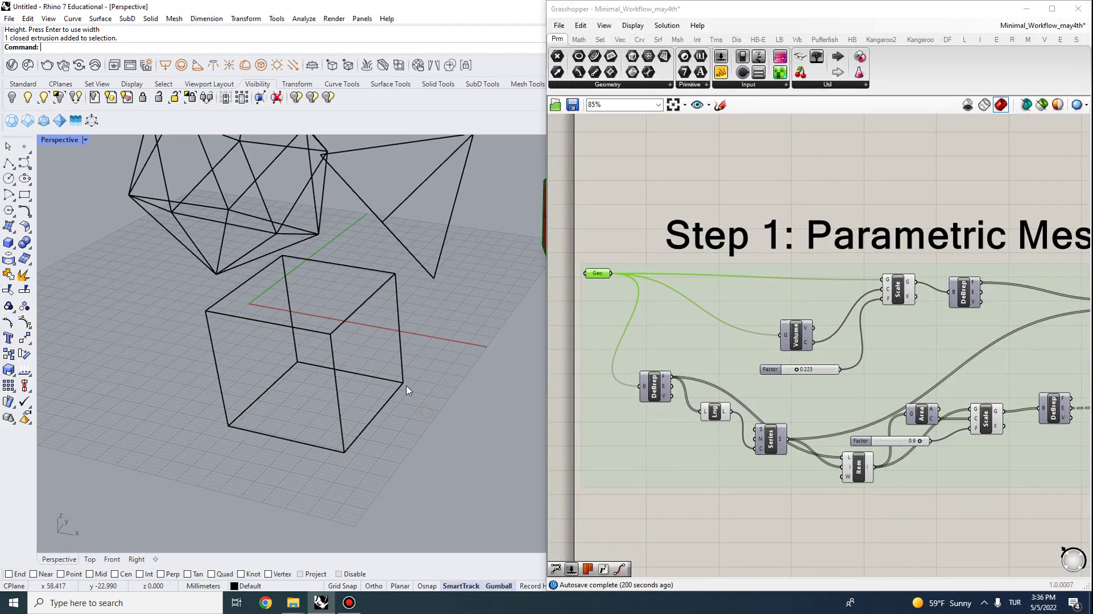
left_click(405, 387)
right_click(594, 275)
left_click(643, 415)
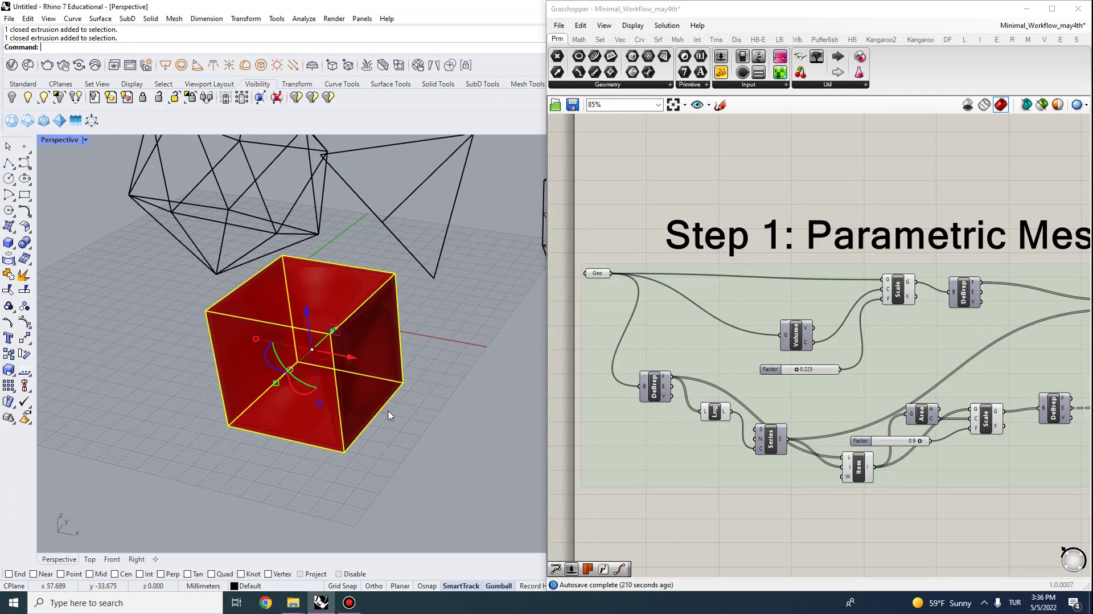
key("Return")
Step: Turn off the preview of all components in the Step 1 Parametric Mesh generation group
scroll(583, 313, "down", 5)
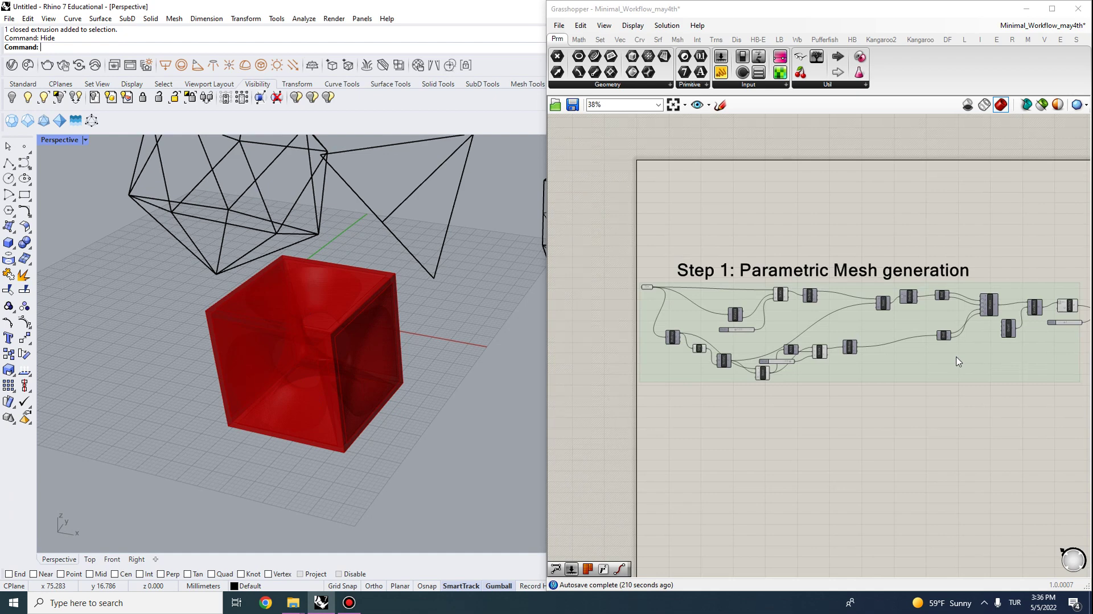
left_click_drag(996, 371, 608, 215)
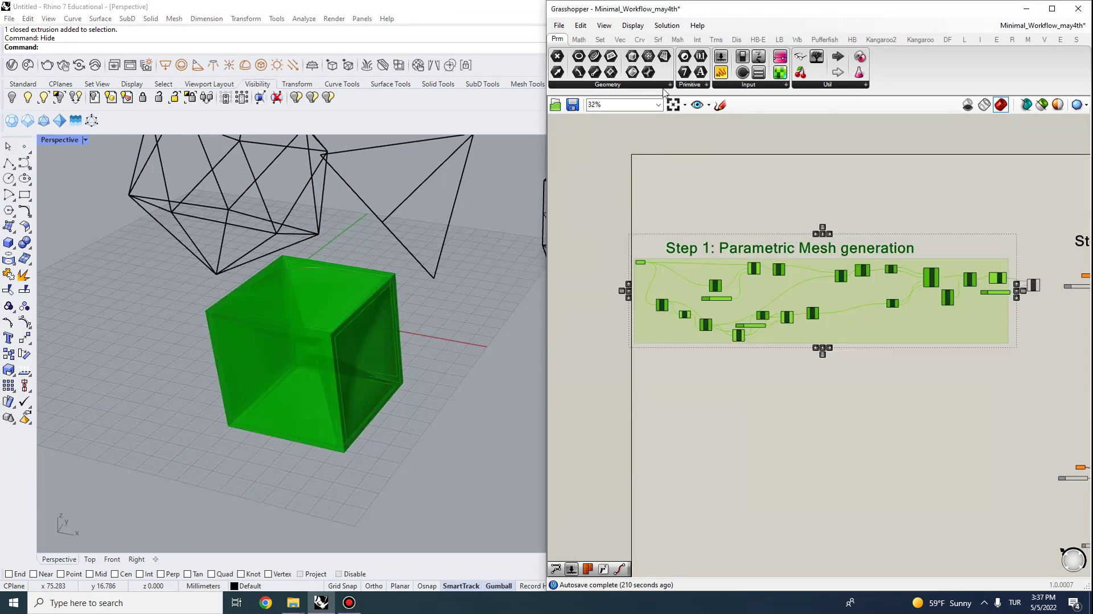
left_click(667, 27)
left_click(716, 194)
left_click(791, 186)
Step: Set the Factor slider of the area-centred face Scale in Step 1 to 0.3
right_click_drag(383, 389, 321, 352)
scroll(278, 259, "up", 5)
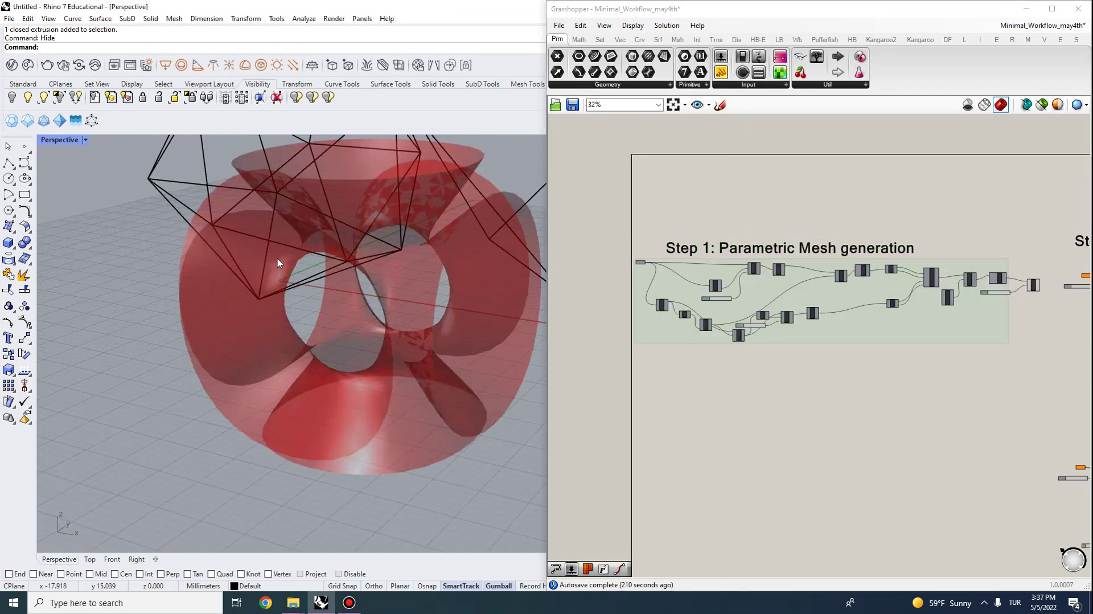
right_click_drag(278, 258, 285, 296)
scroll(268, 268, "down", 3)
scroll(750, 285, "up", 10)
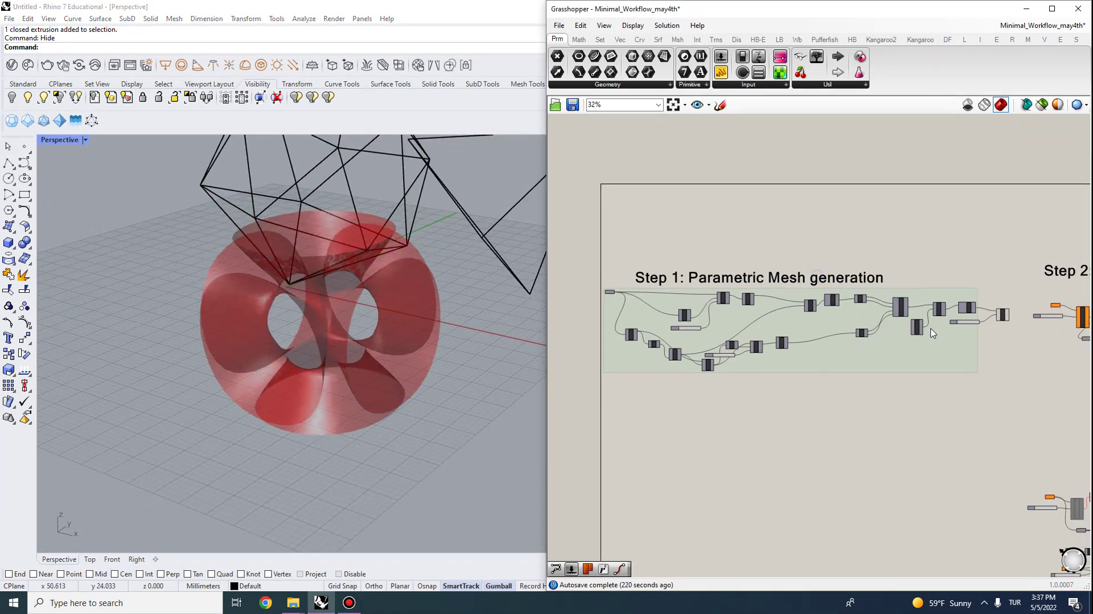
left_click_drag(877, 370, 792, 370)
right_click_drag(345, 337, 415, 355)
scroll(692, 301, "down", 4)
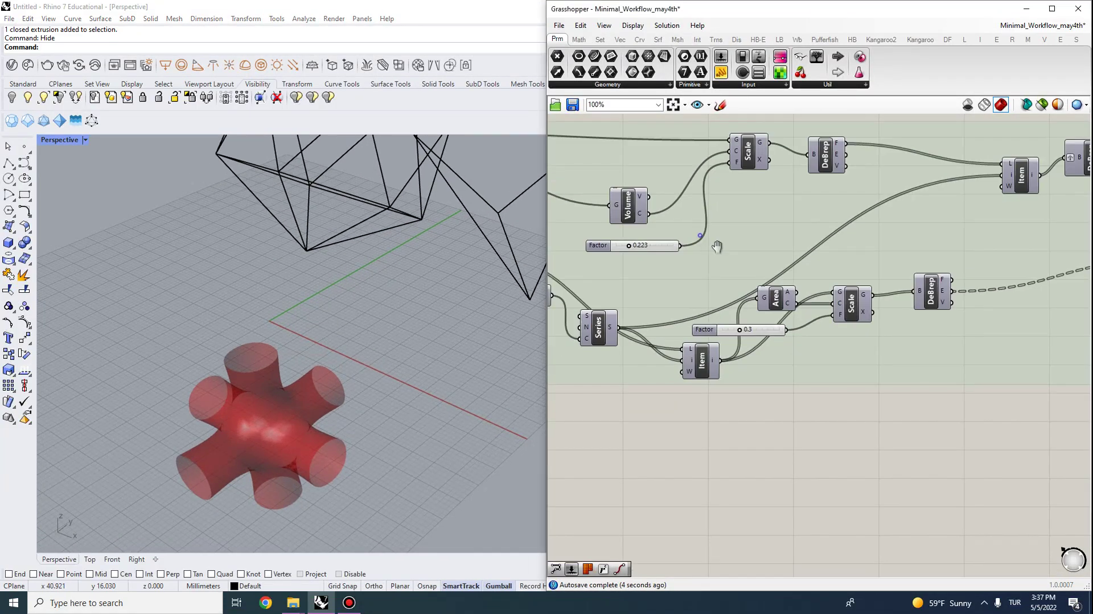
Step: Set the Factor slider of the volume-centred Scale to 0.260 and inspect the relaxed surface in the Perspective viewport
right_click_drag(717, 246, 755, 292)
scroll(660, 293, "up", 3)
left_click_drag(662, 296, 682, 310)
scroll(400, 318, "down", 5)
scroll(346, 286, "down", 4)
right_click_drag(401, 318, 426, 349)
scroll(346, 286, "up", 6)
scroll(366, 330, "down", 5)
scroll(426, 348, "up", 5)
scroll(279, 374, "up", 4)
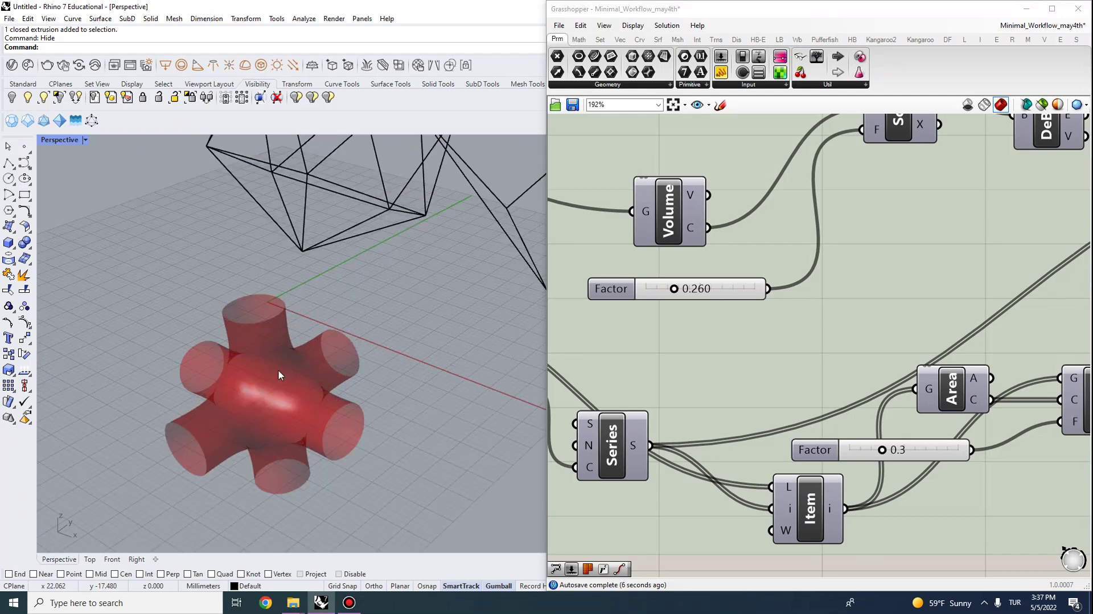
Step: Inspect the relaxed tubular surface in the Perspective viewport from several distances and angles
scroll(299, 333, "down", 4)
scroll(246, 321, "up", 4)
scroll(258, 369, "down", 4)
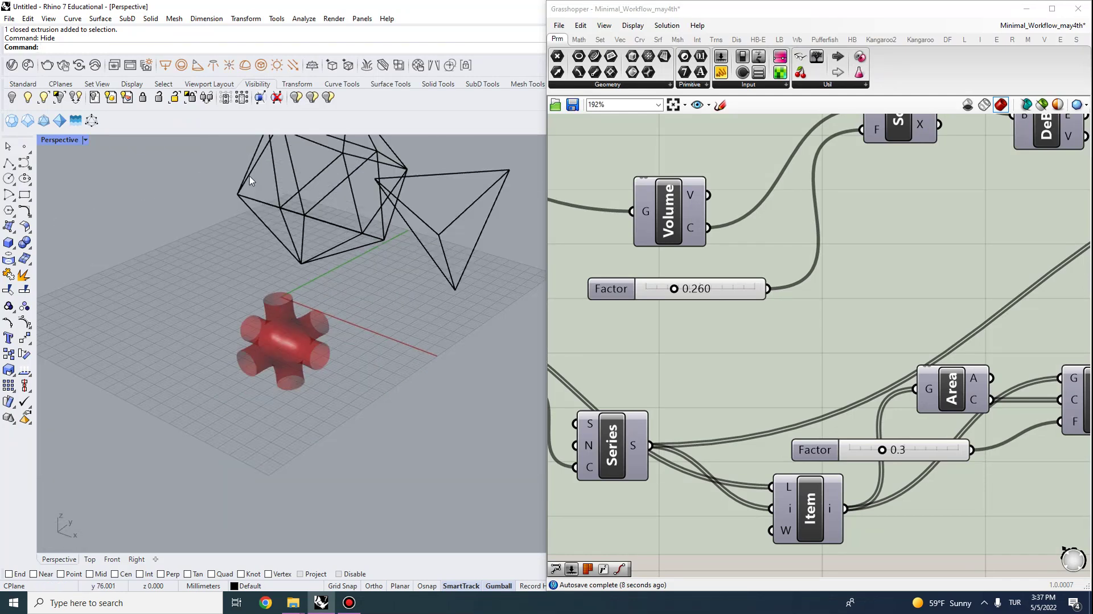
scroll(249, 176, "up", 2)
scroll(249, 176, "down", 3)
scroll(322, 173, "up", 2)
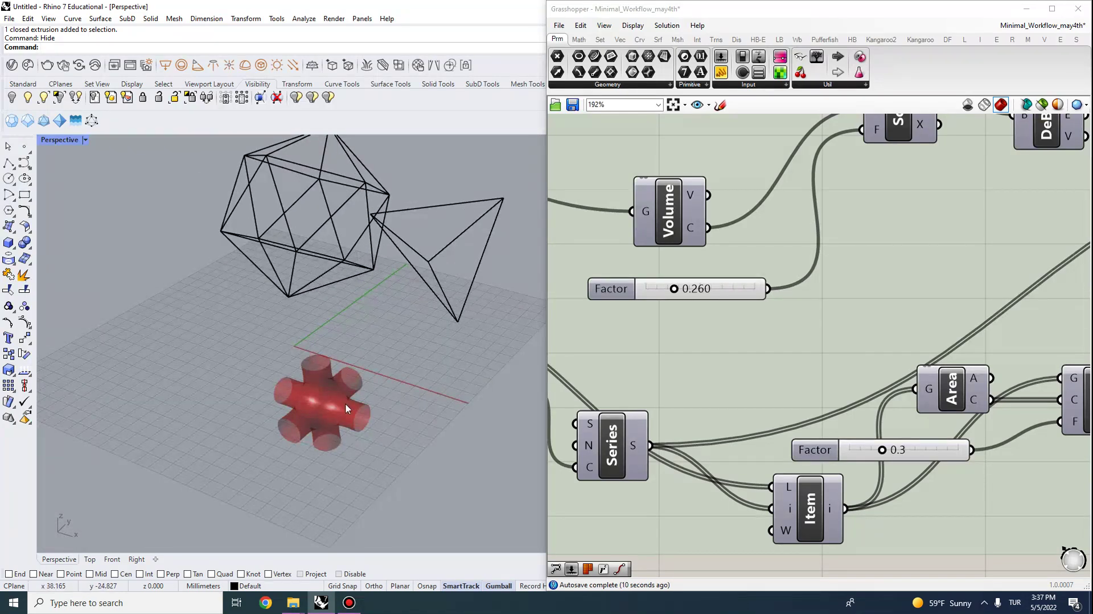
scroll(346, 403, "up", 2)
right_click_drag(275, 392, 323, 414)
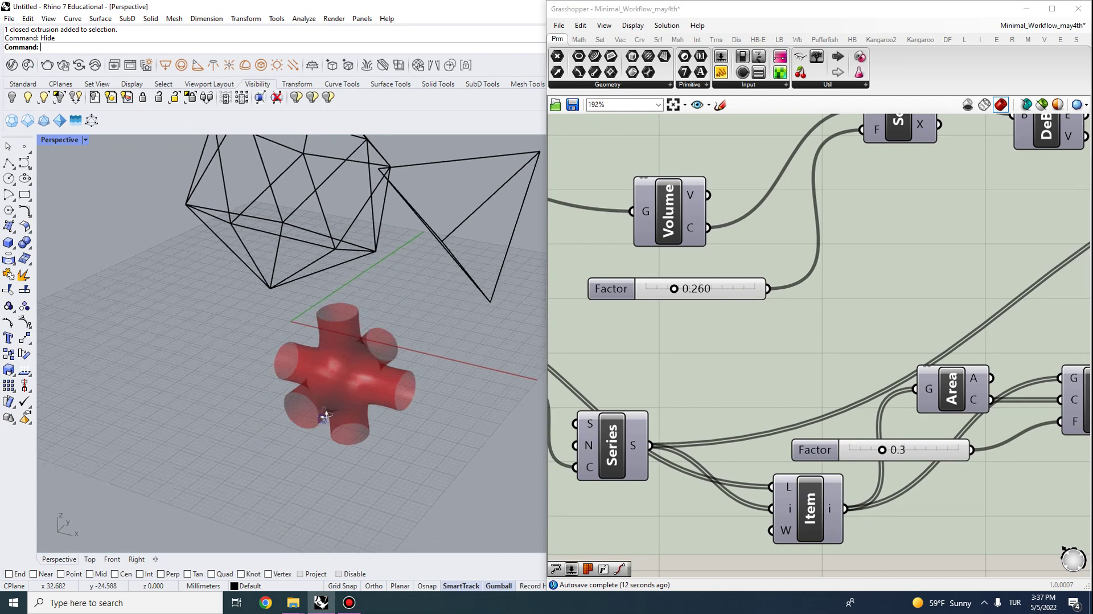
Step: Bake the wbLoop subdivided mesh at the end of the Step 1 group into Rhino
scroll(644, 313, "down", 6)
right_click_drag(925, 262, 625, 253)
right_click_drag(997, 269, 921, 266)
scroll(921, 266, "up", 4)
left_click(921, 266)
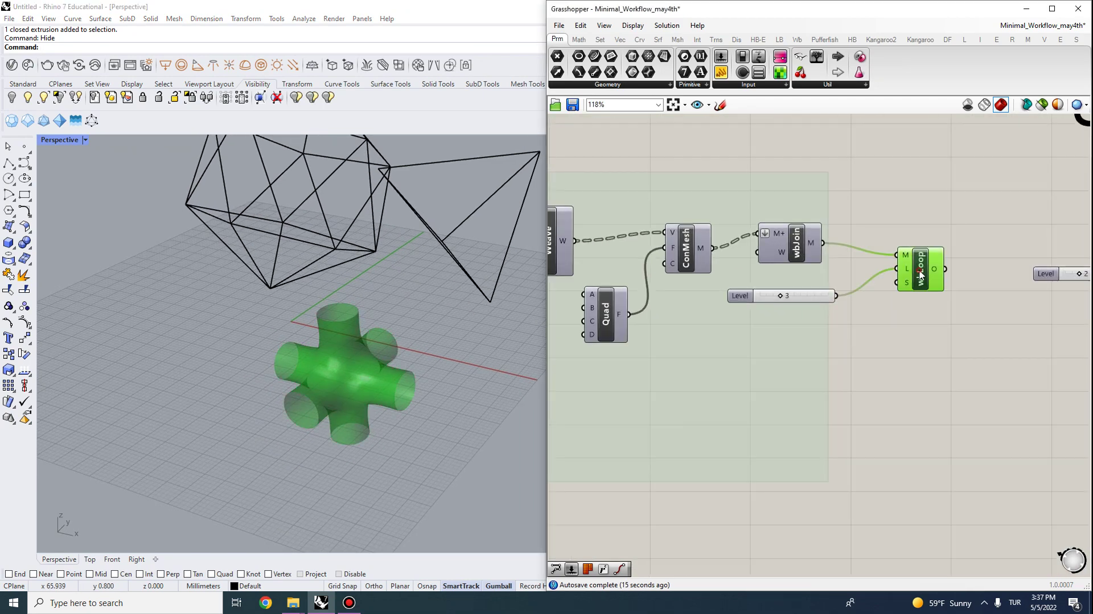
right_click(918, 268)
left_click(942, 320)
left_click(955, 438)
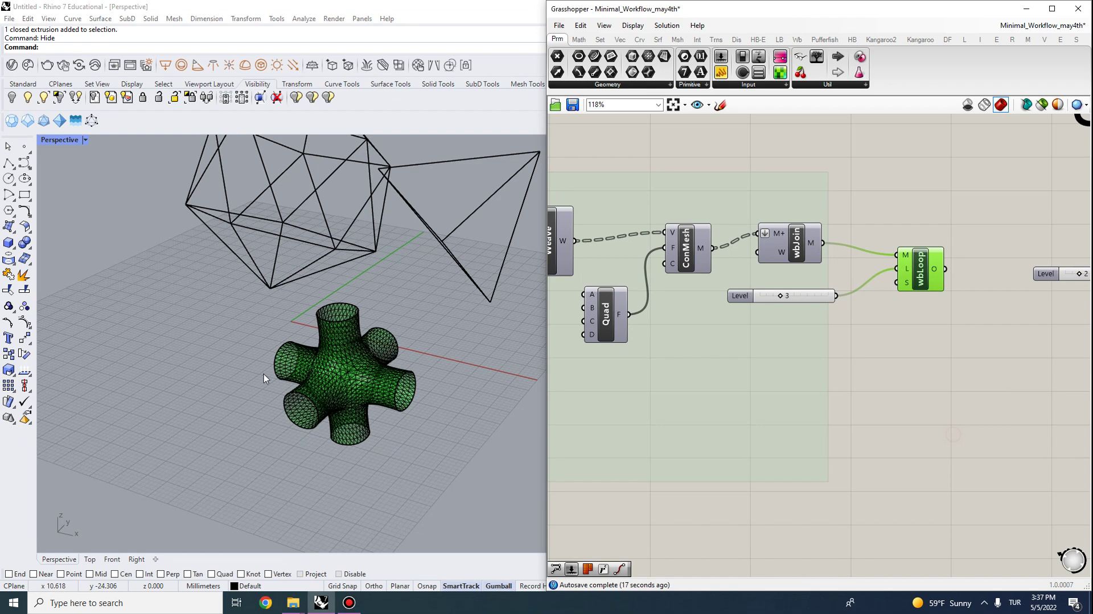
Step: Move the baked mesh in the Perspective viewport away from the Grasshopper preview and deselect it
left_click(383, 393)
left_click_drag(379, 385, 228, 350)
left_click(116, 316)
scroll(116, 316, "up", 6)
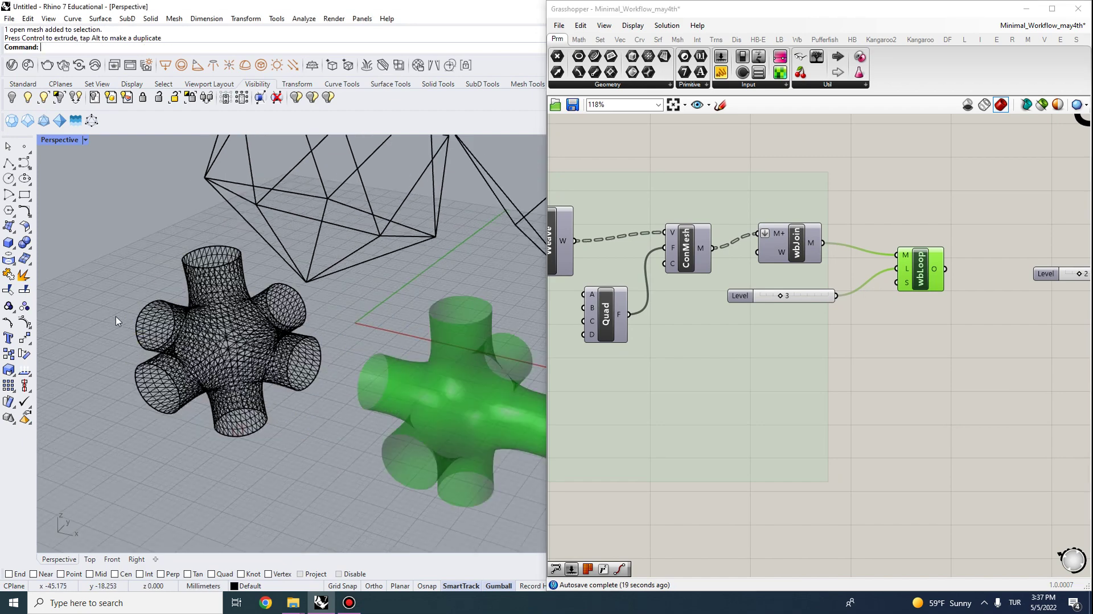
Step: Set the Perspective viewport's display mode to Rendered and inspect the baked mesh beside the preview
right_click_drag(117, 316, 150, 295)
right_click(61, 142)
left_click(84, 209)
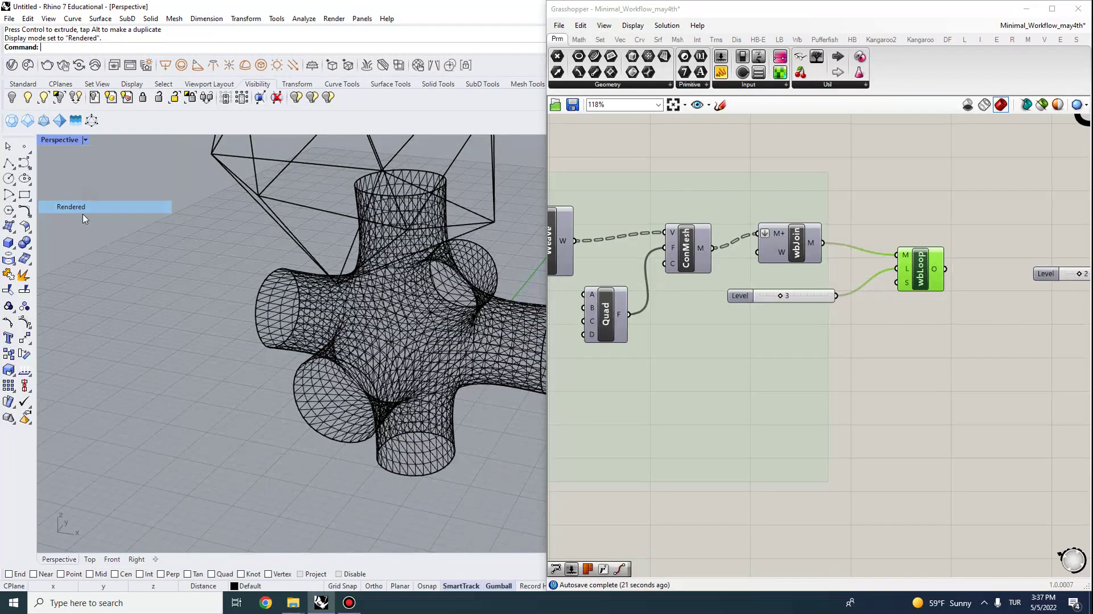
scroll(406, 301, "down", 6)
right_click_drag(410, 305, 380, 307)
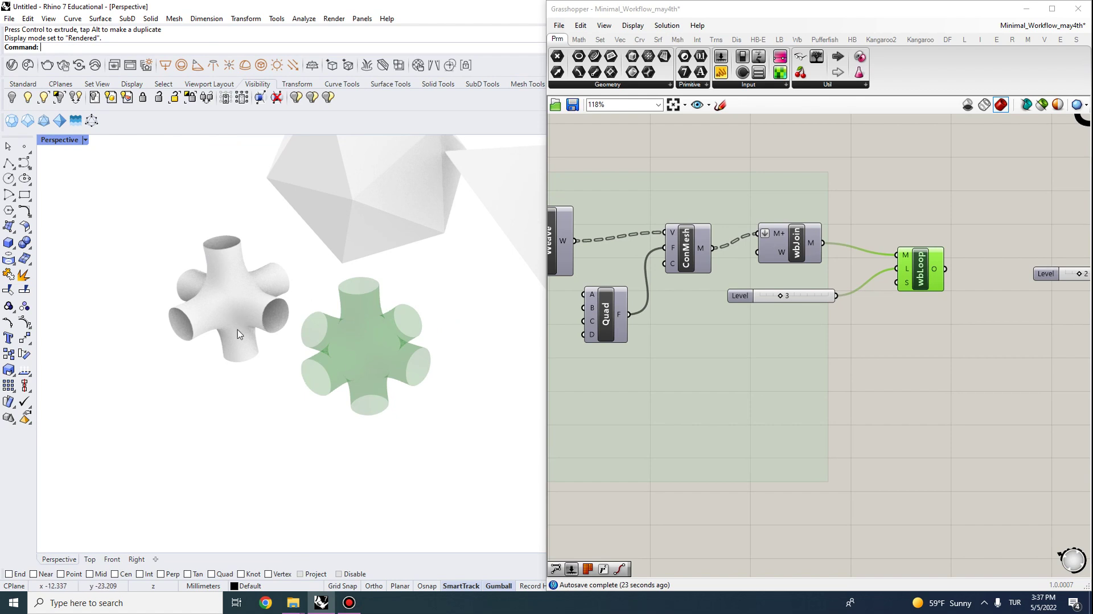
right_click_drag(231, 310, 250, 295)
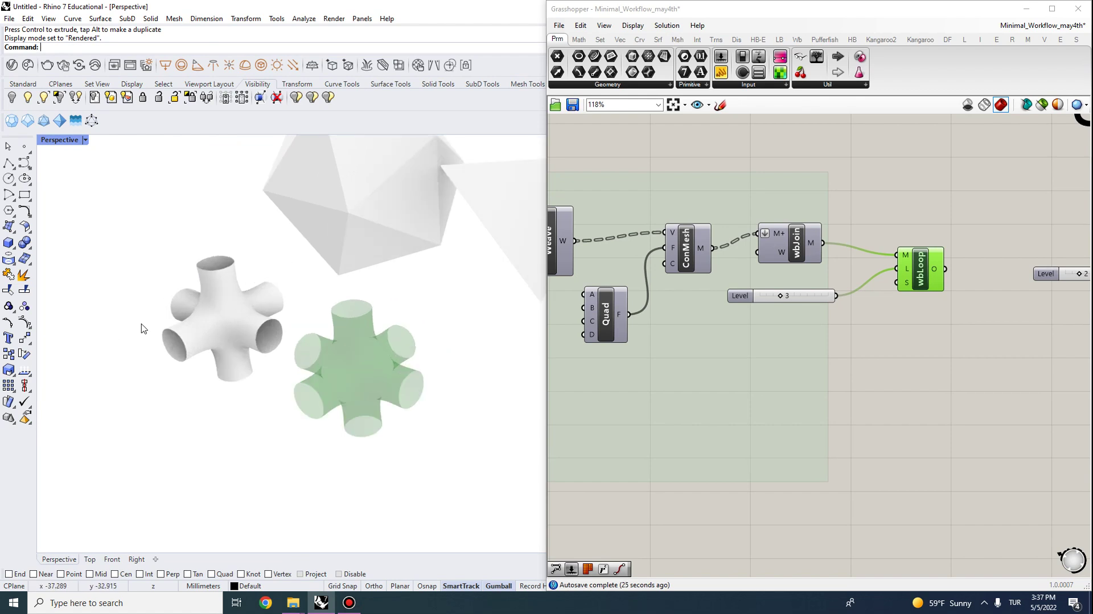
scroll(230, 294, "up", 3)
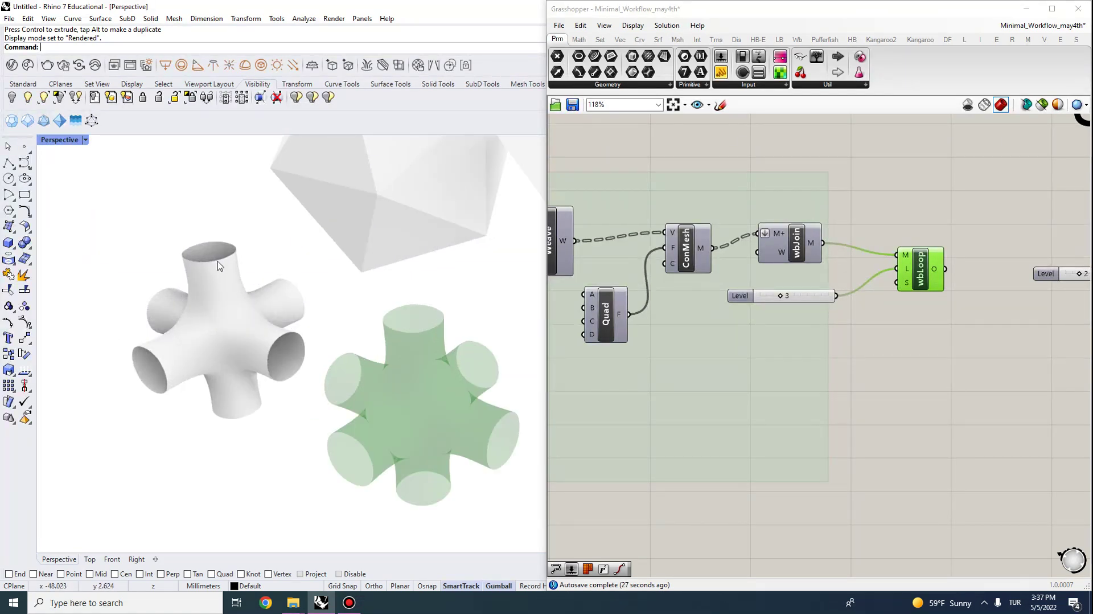
Step: Delete the baked mesh from the Rhino model
left_click(214, 373)
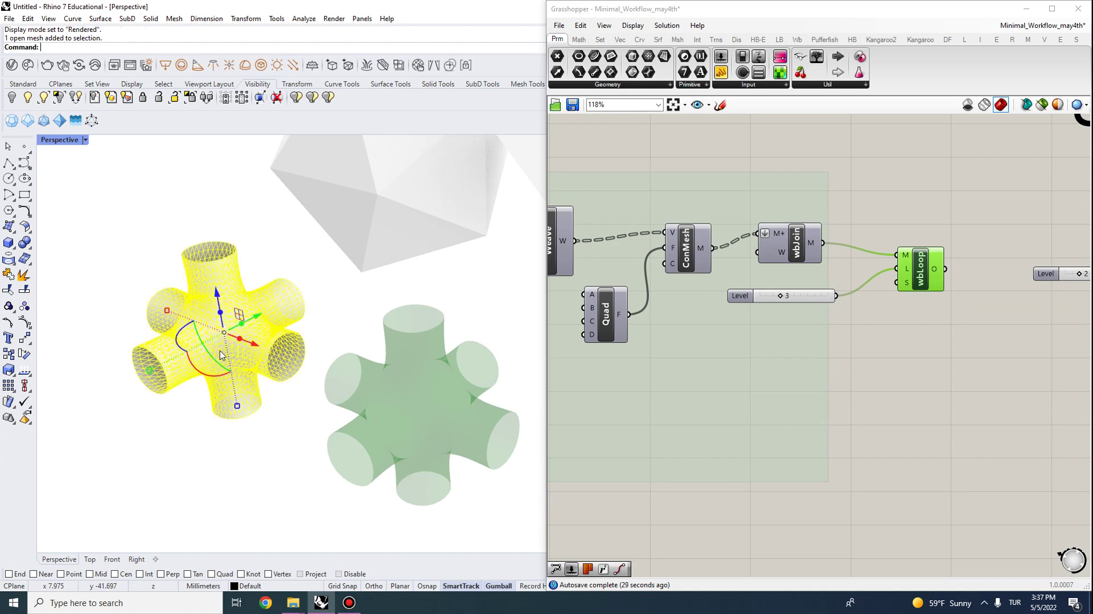
key("Delete")
left_click(725, 361)
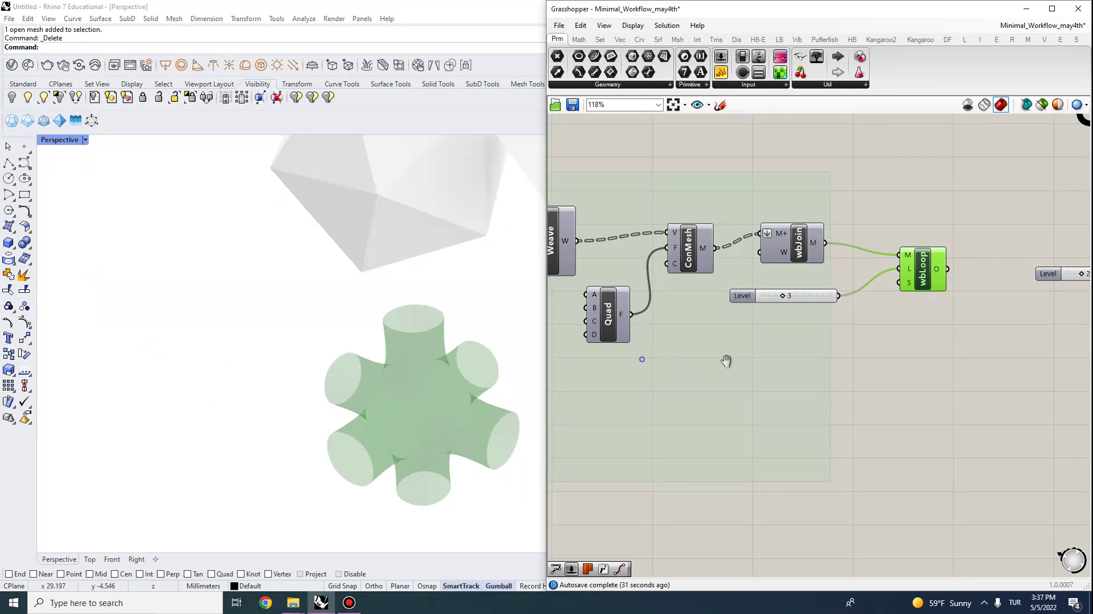
Step: Show the hidden box in Rhino and select it together with the Geo parameter that references it
scroll(725, 361, "down", 3)
scroll(699, 253, "down", 5)
right_click_drag(696, 281, 1025, 322)
scroll(789, 315, "up", 5)
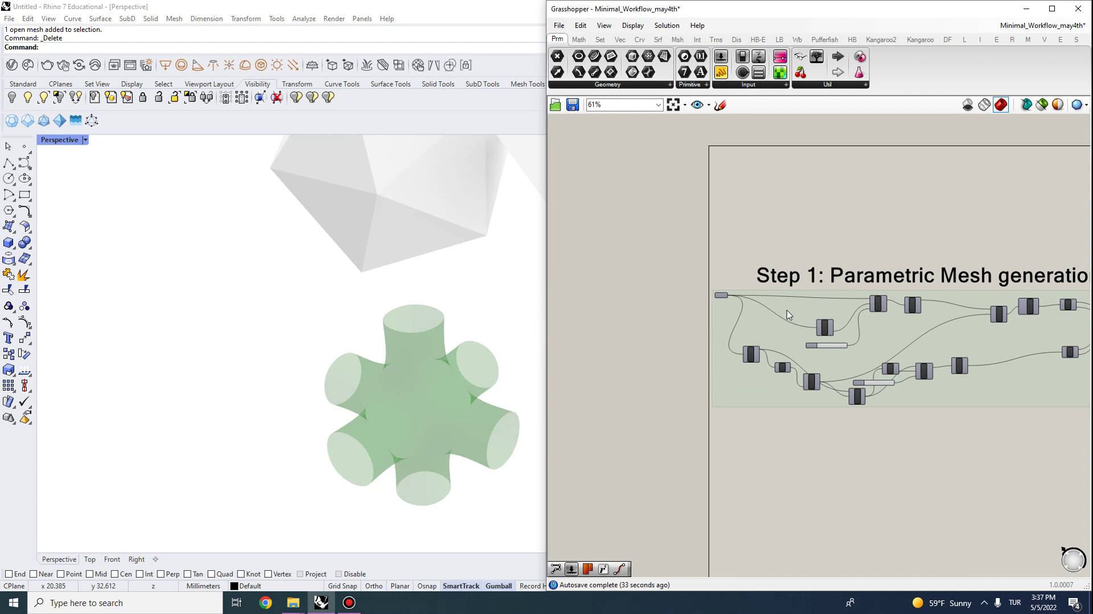
right_click_drag(795, 333, 728, 324)
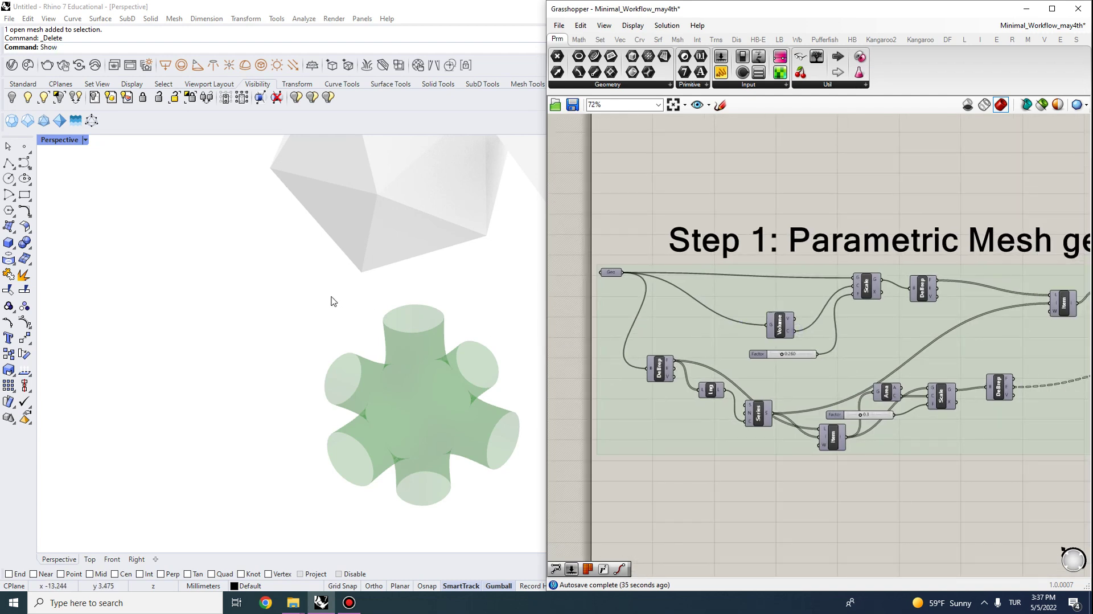
key("Return")
right_click_drag(369, 330, 319, 289, "shift")
scroll(266, 282, "down", 5)
left_click(618, 273)
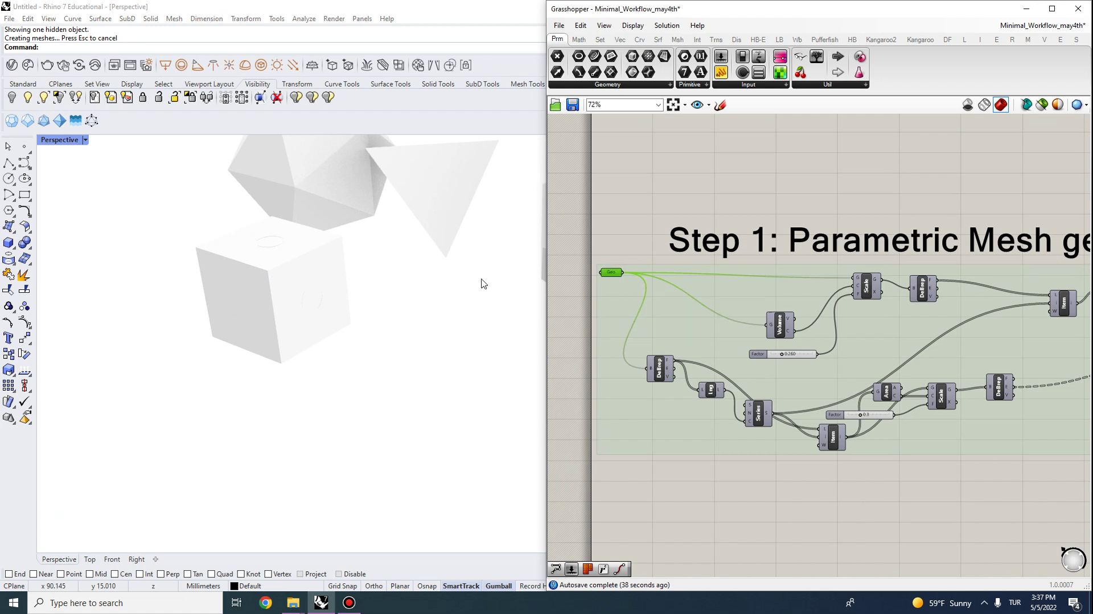
left_click(313, 287)
right_click_drag(270, 251, 301, 258)
right_click_drag(801, 322, 770, 317)
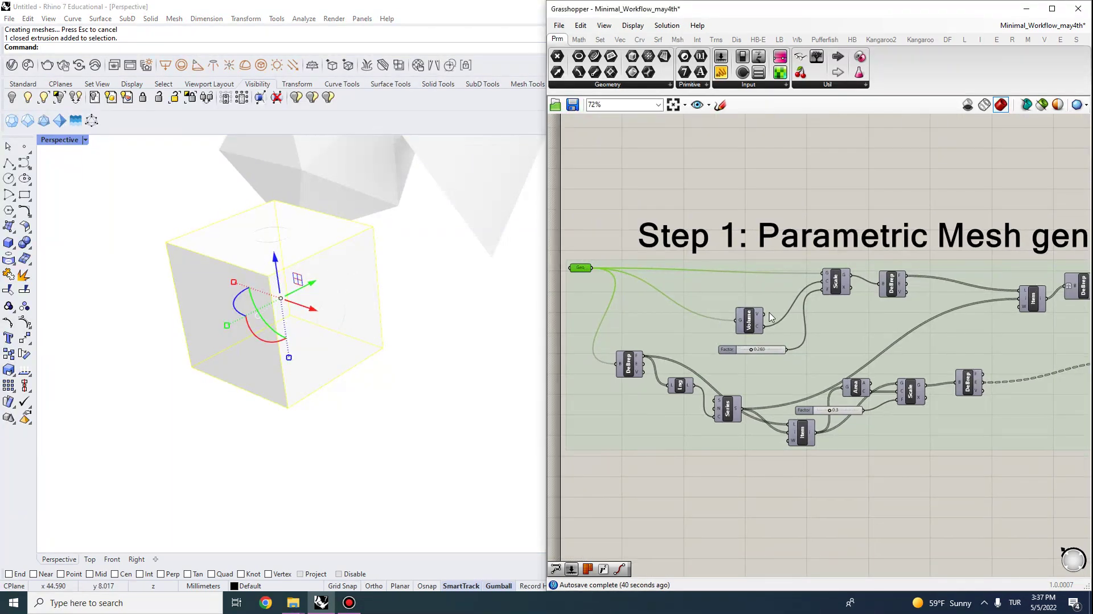
Step: Turn on the preview of the volume-centred Scale component in the Step 1 group
left_click(845, 284)
right_click(847, 286)
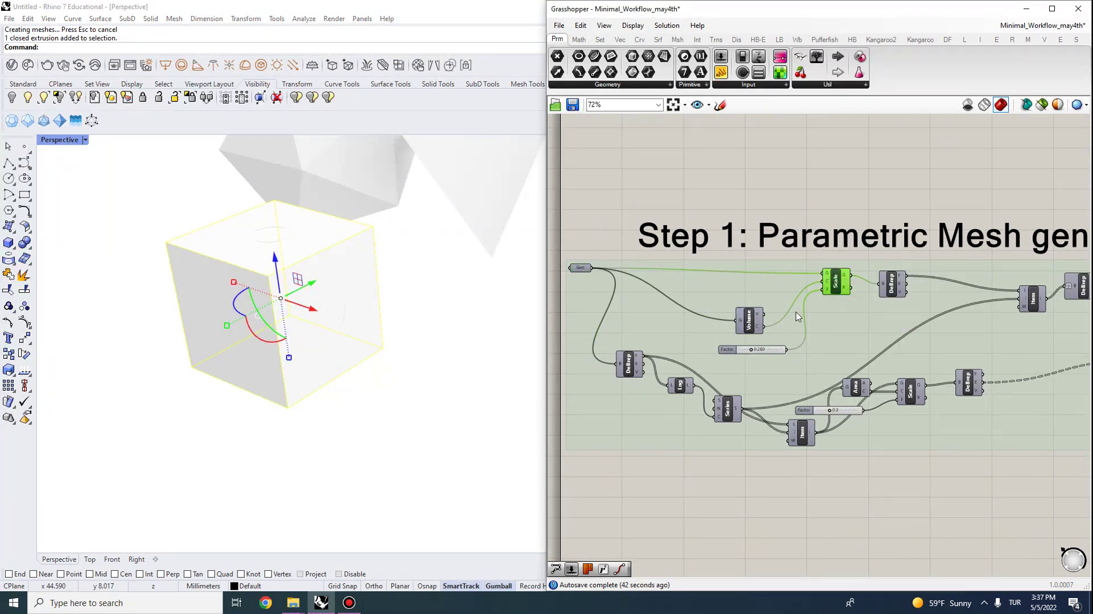
right_click_drag(1035, 270, 818, 274)
scroll(900, 257, "down", 2)
right_click_drag(915, 248, 825, 235)
Step: Hide the referenced box in Rhino to expose the scaled box preview
left_click(221, 296)
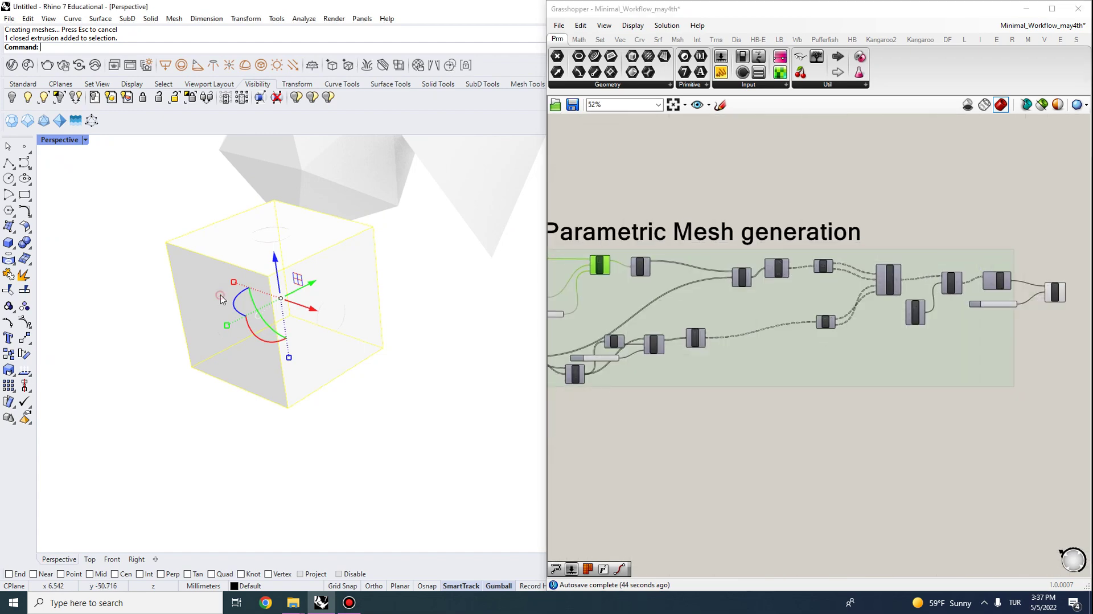
key("ctrl+h")
scroll(297, 274, "up", 2)
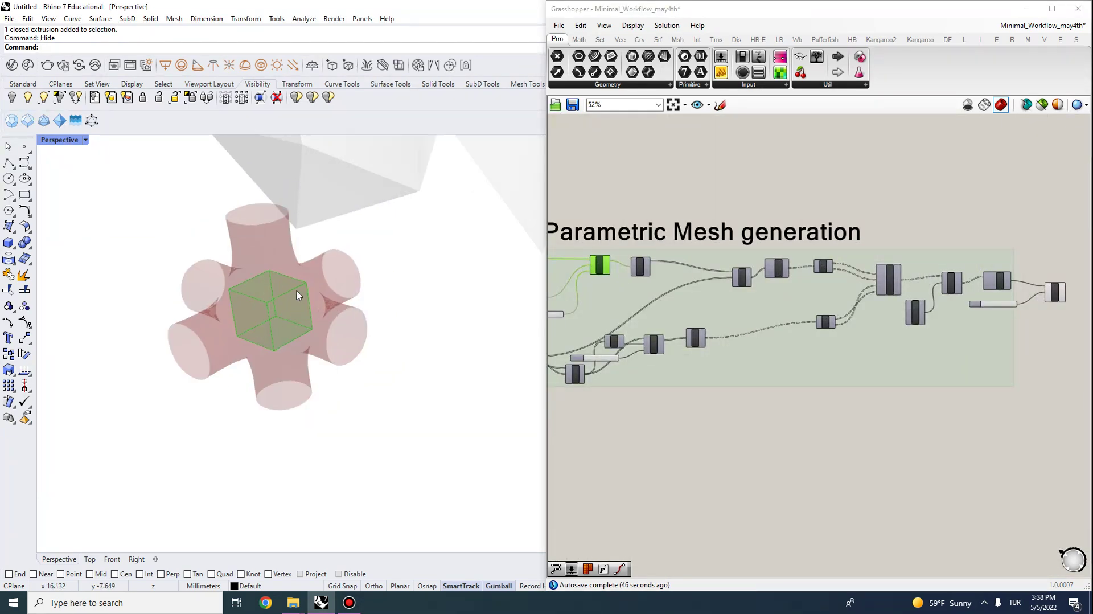
Step: Toggle the Geo parameter's preview on and off to compare the original box with the scaled box
right_click_drag(700, 264, 831, 285)
scroll(578, 266, "up", 2)
right_click_drag(577, 266, 611, 273)
left_click(594, 280)
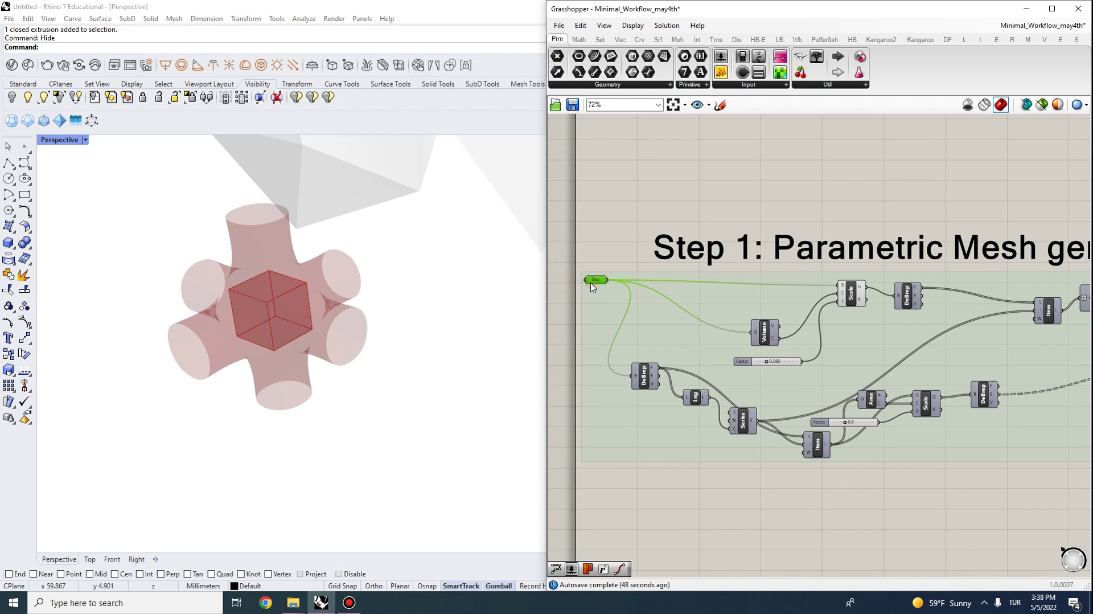
right_click(593, 280)
left_click(623, 304)
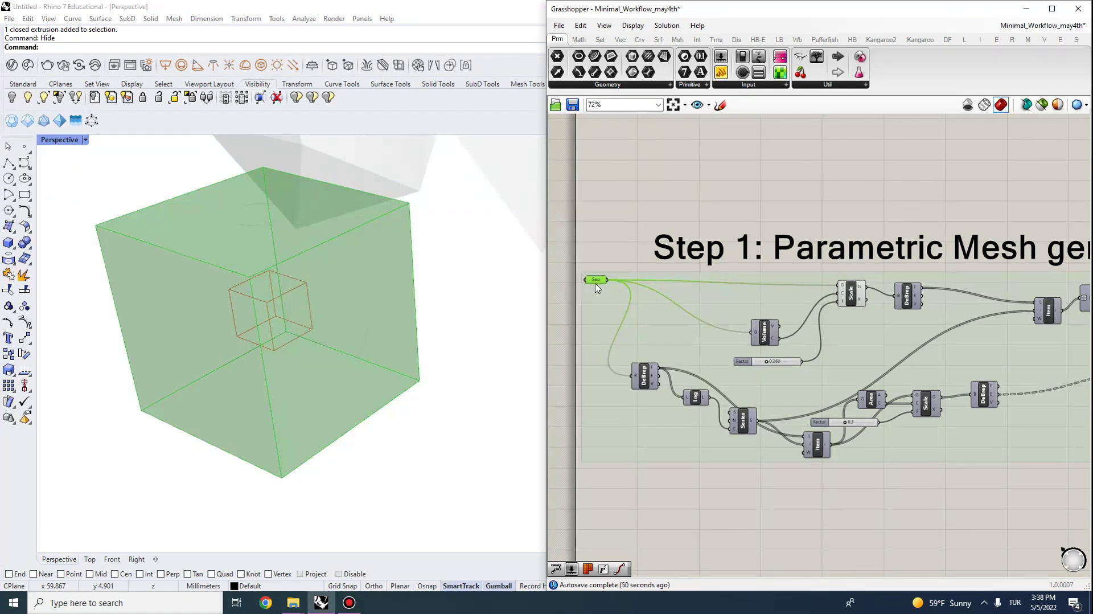
right_click(598, 285)
left_click(622, 300)
scroll(417, 328, "up", 2)
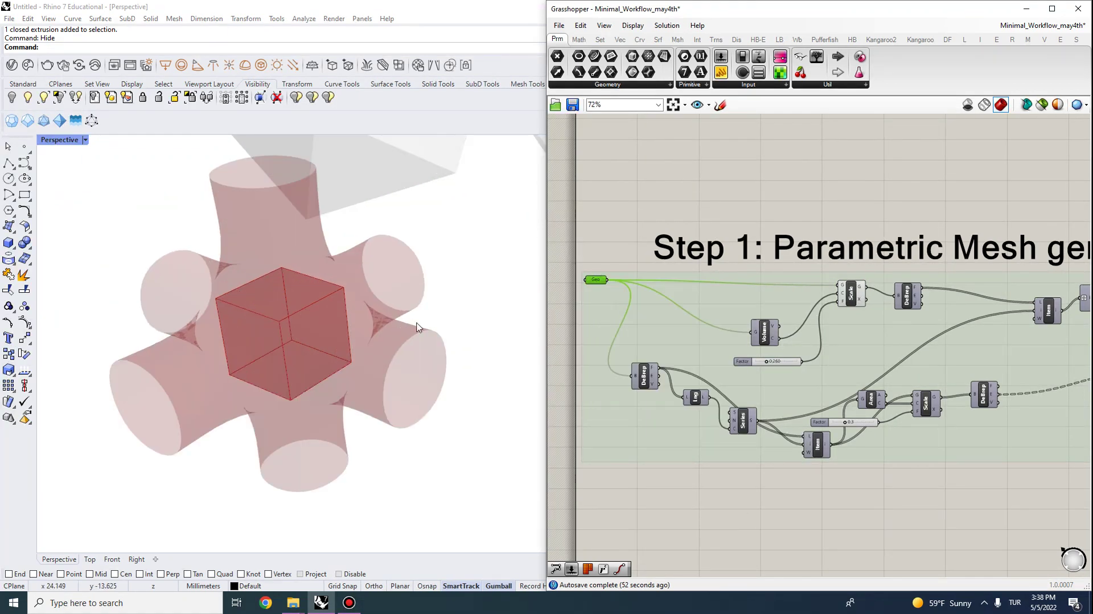
Step: Turn off the preview of the wbLoop component after the Step 1 group, leaving the scaled box preview on
left_click(853, 303)
scroll(854, 302, "down", 2)
right_click_drag(1036, 299, 826, 279)
right_click_drag(1036, 276, 863, 270)
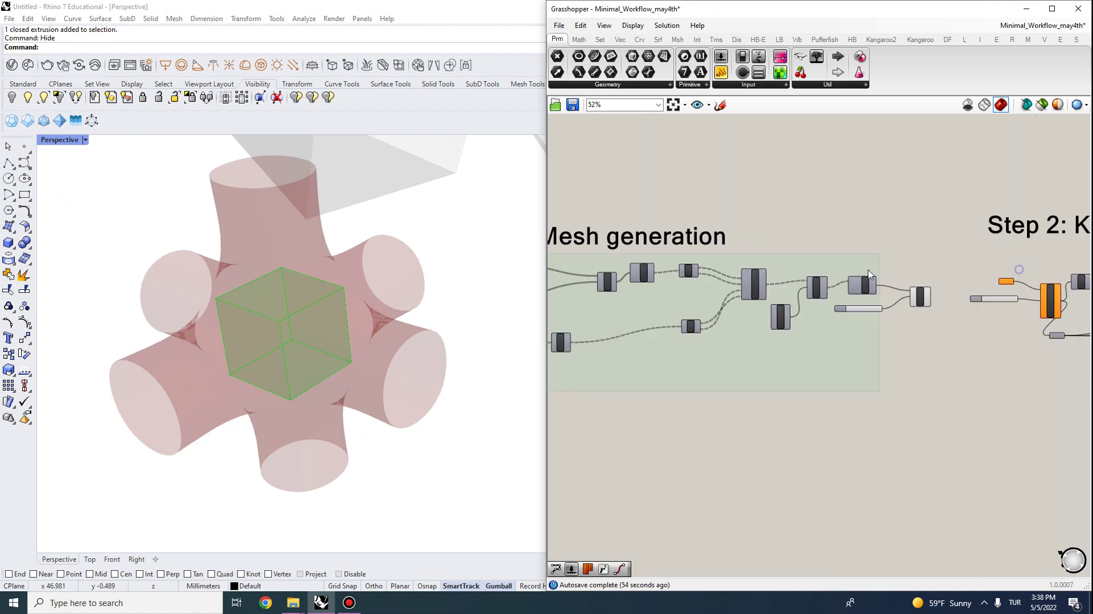
left_click(925, 294)
right_click(926, 296)
left_click(948, 312)
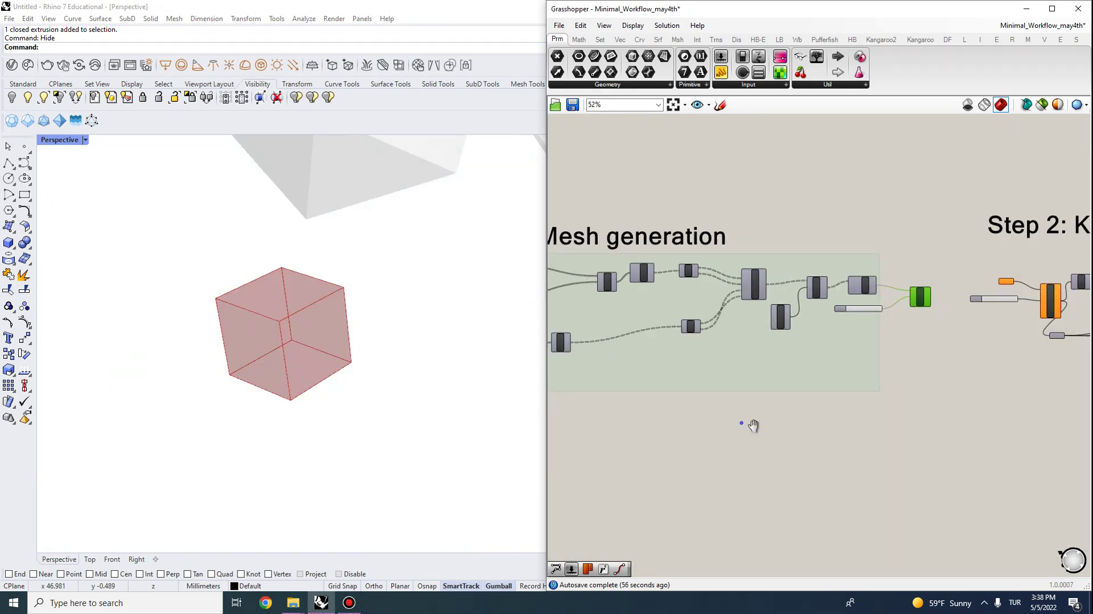
Step: Check the volume-centred Scale component's preview and shift its Factor slider slightly on the canvas
scroll(654, 320, "up", 1)
scroll(654, 320, "up", 1)
left_click(777, 313)
scroll(763, 330, "up", 1)
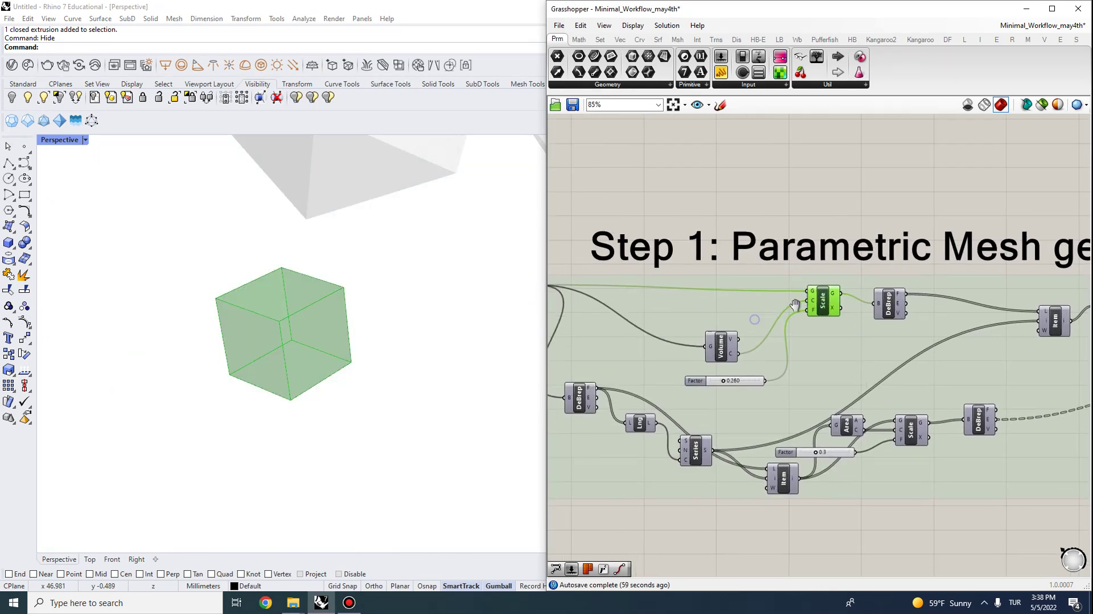
left_click(741, 381)
left_click_drag(740, 381, 719, 374)
right_click_drag(566, 309, 627, 275)
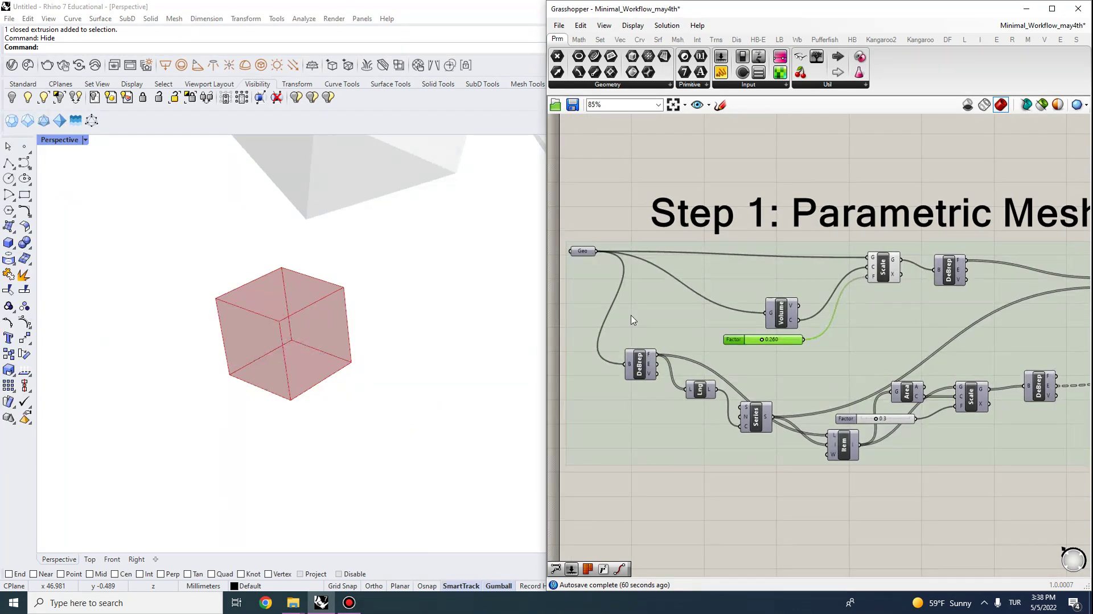
Step: Turn on the preview of the DeBrep component fed directly by the Geo parameter
left_click(632, 368)
right_click(638, 363)
left_click(664, 388)
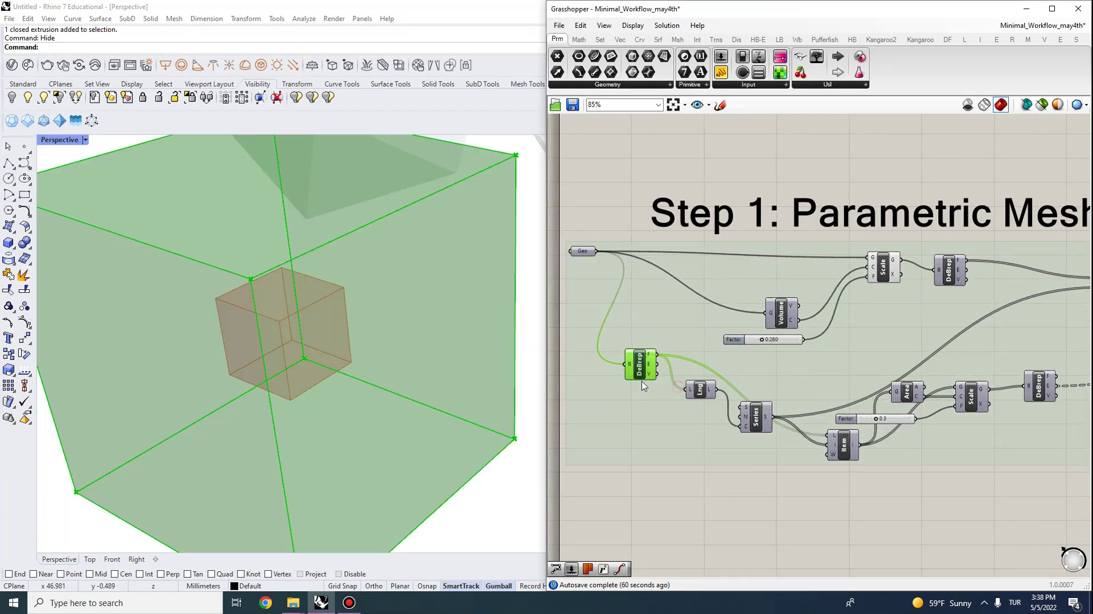
scroll(321, 271, "down", 3)
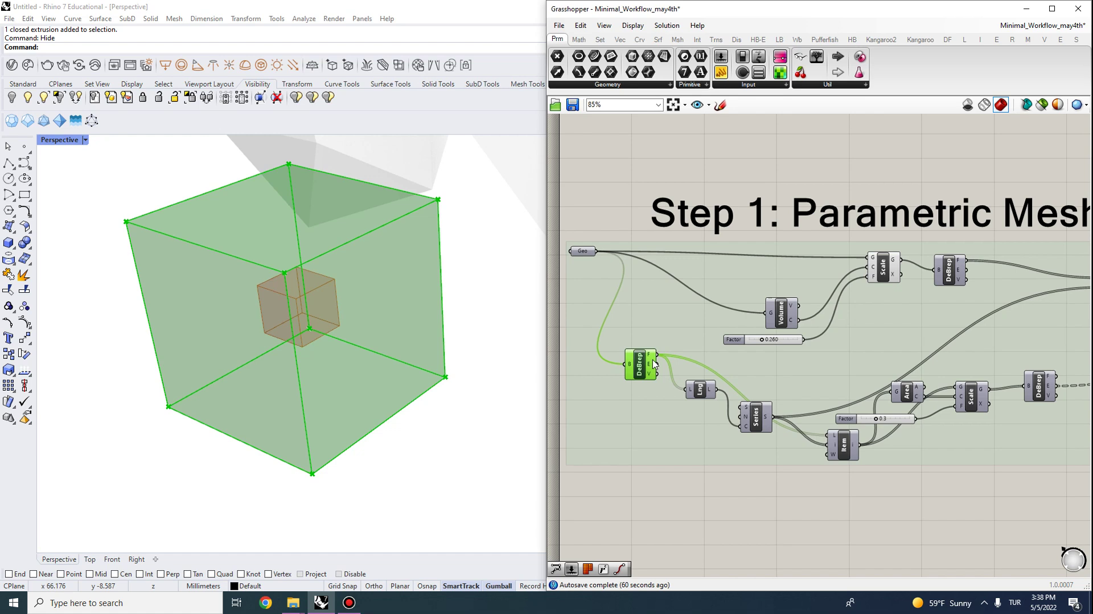
scroll(655, 357, "up", 1)
mouse_move(656, 357)
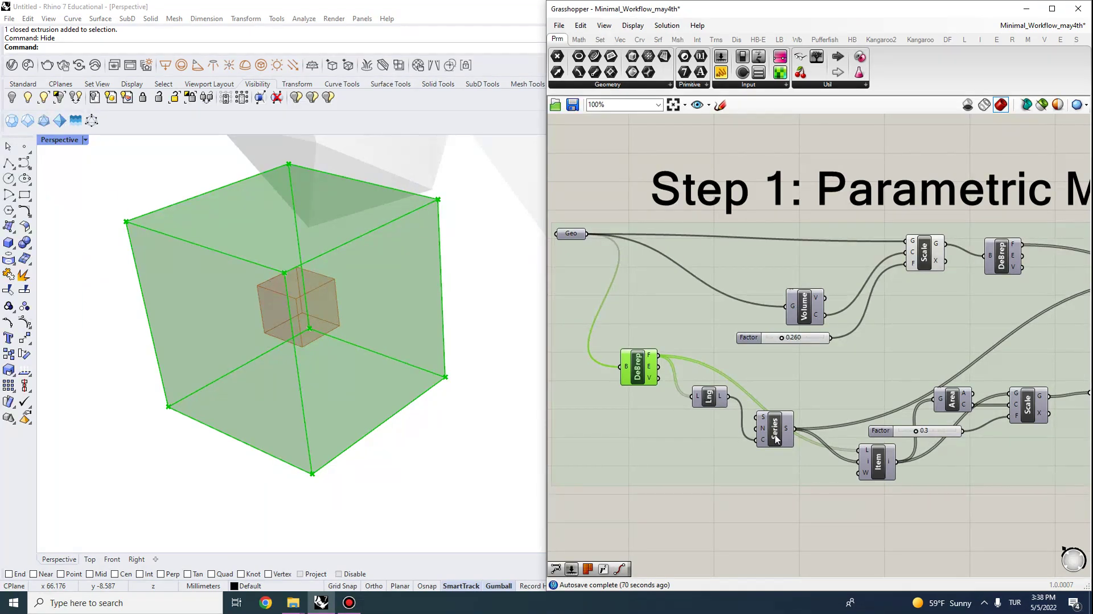
Step: Rearrange the Lng, Series and Item components into a clearer left-to-right row after the first DeBrep
left_click_drag(775, 438, 773, 419)
left_click_drag(709, 397, 701, 418)
left_click_drag(877, 455, 862, 430)
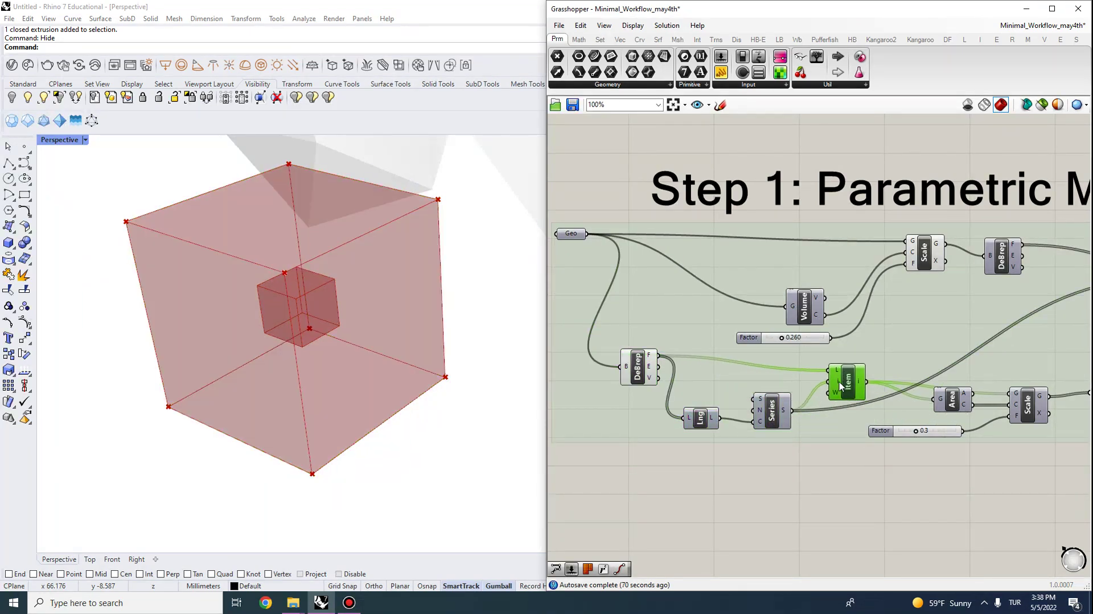
scroll(686, 428, "up", 1)
left_click(697, 421)
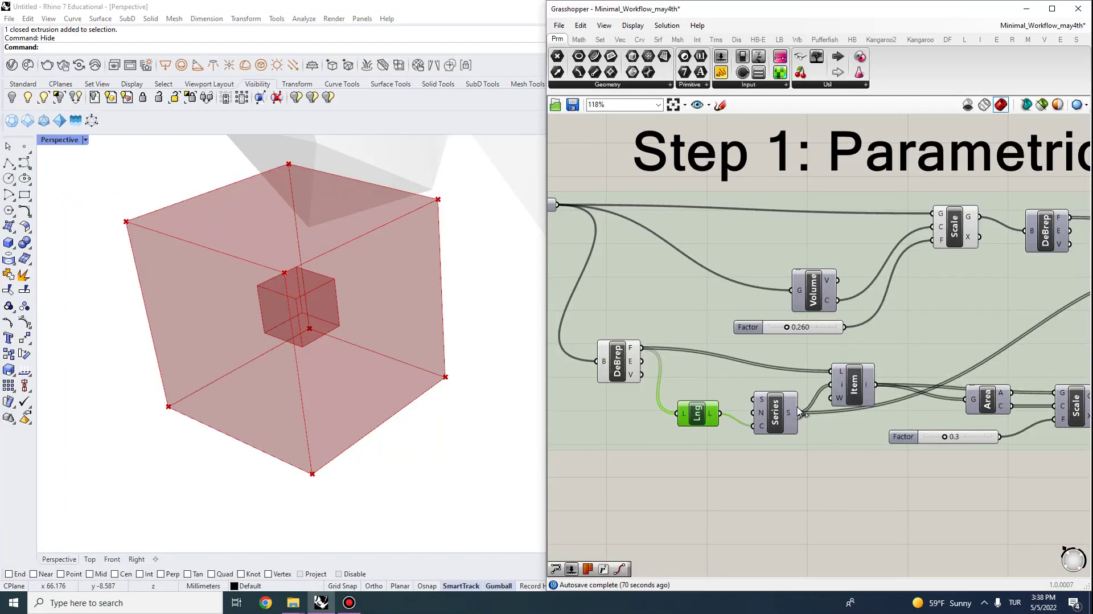
left_click_drag(783, 415, 776, 407)
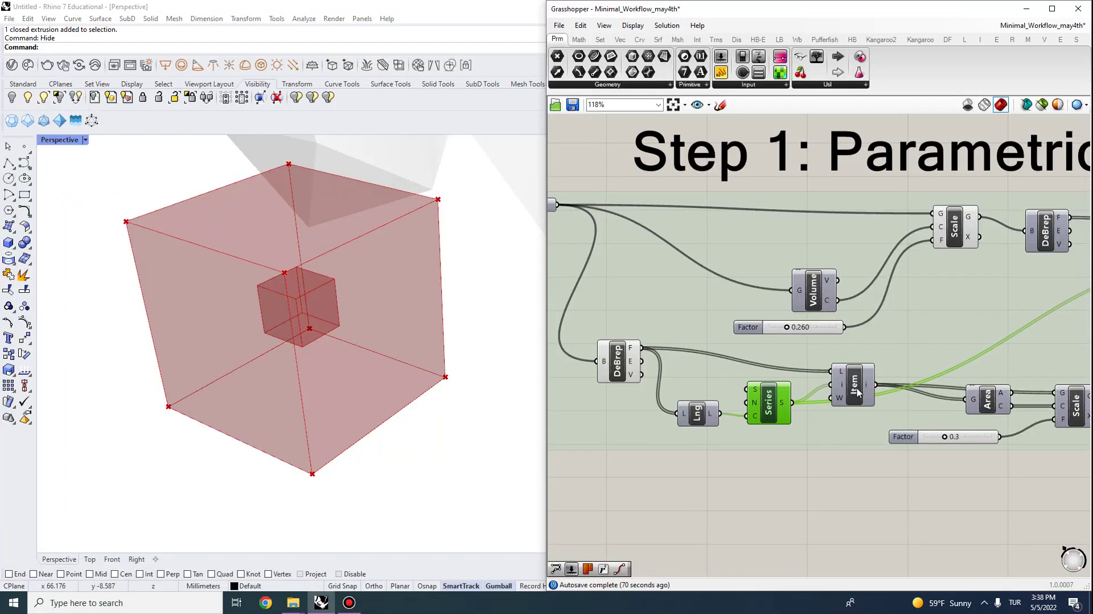
left_click_drag(859, 393, 859, 379)
Step: Turn on the preview of the area-centred face Scale component and inspect the scaled faces around the inner box
right_click_drag(891, 390, 757, 386)
right_click_drag(959, 426, 916, 414)
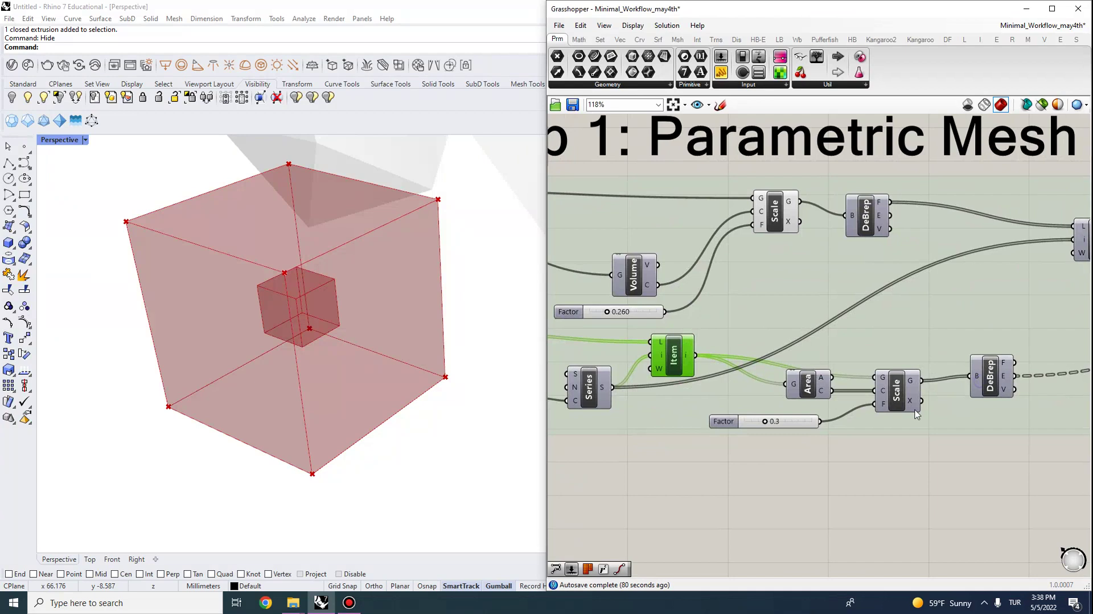
left_click(899, 407)
right_click(897, 395)
left_click(920, 420)
right_click_drag(228, 399, 299, 394)
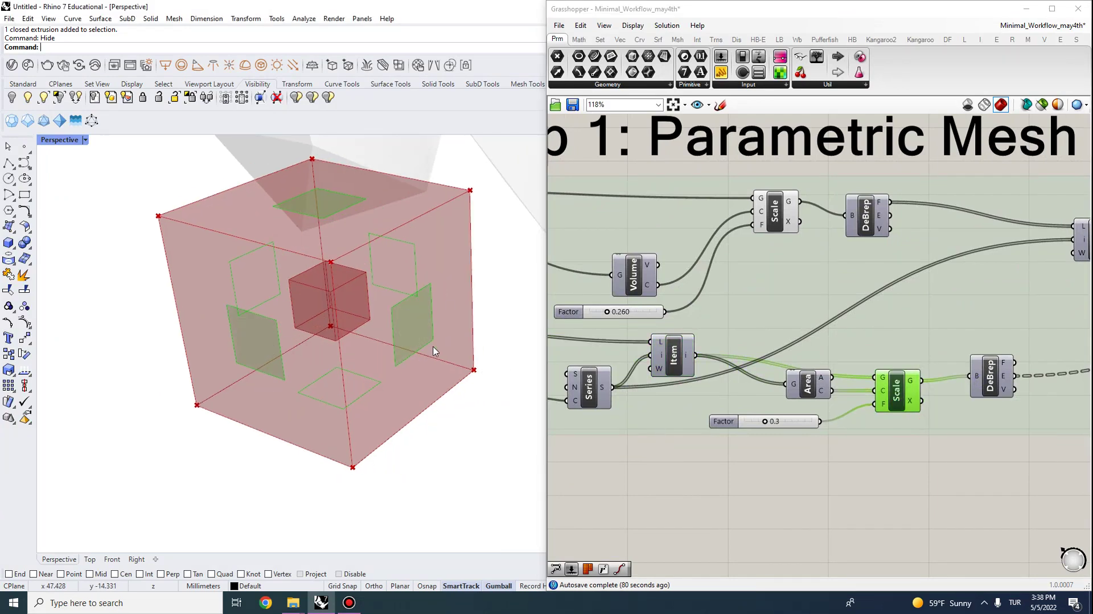
right_click_drag(656, 345, 782, 359)
scroll(772, 341, "down", 1)
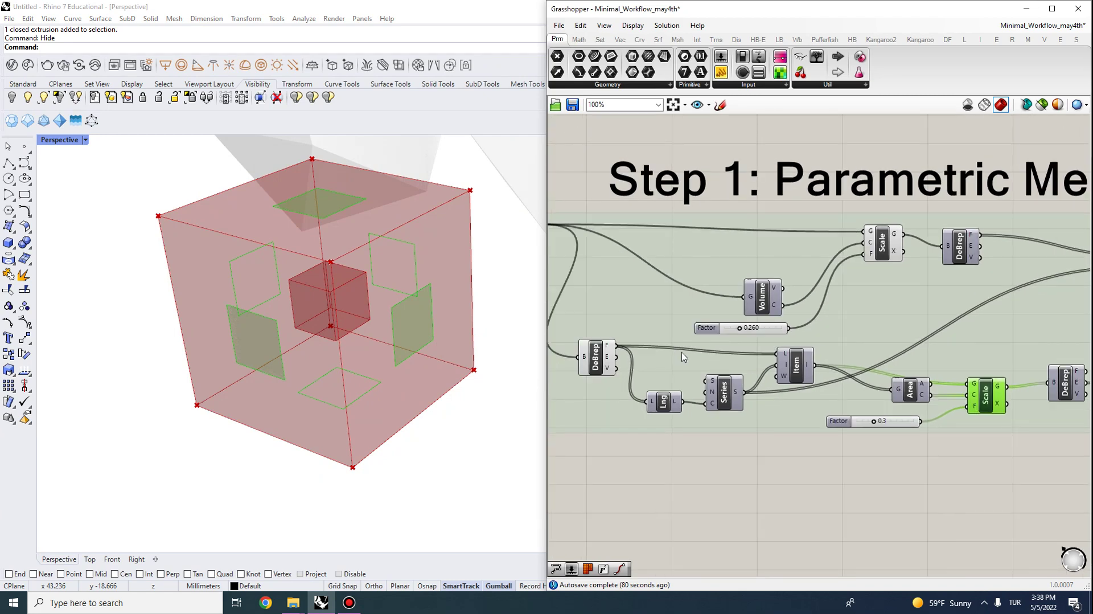
Step: Turn on the preview of the DeBrep component fed by the area-centred face Scale
scroll(414, 295, "up", 2)
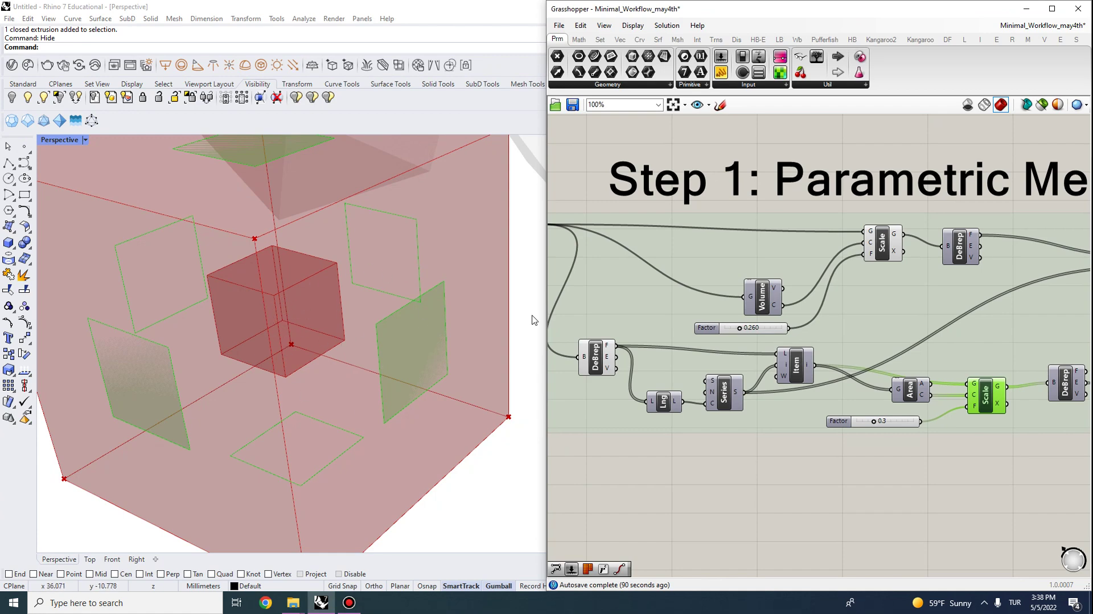
scroll(713, 322, "down", 2)
right_click_drag(937, 351, 725, 381)
left_click(790, 368)
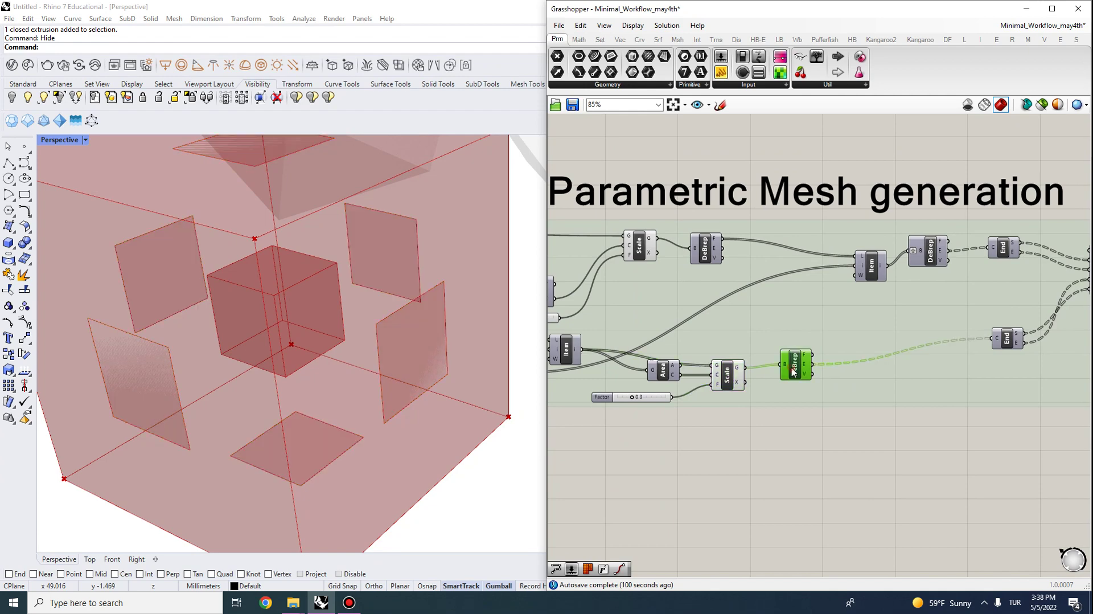
right_click(794, 369)
left_click(819, 390)
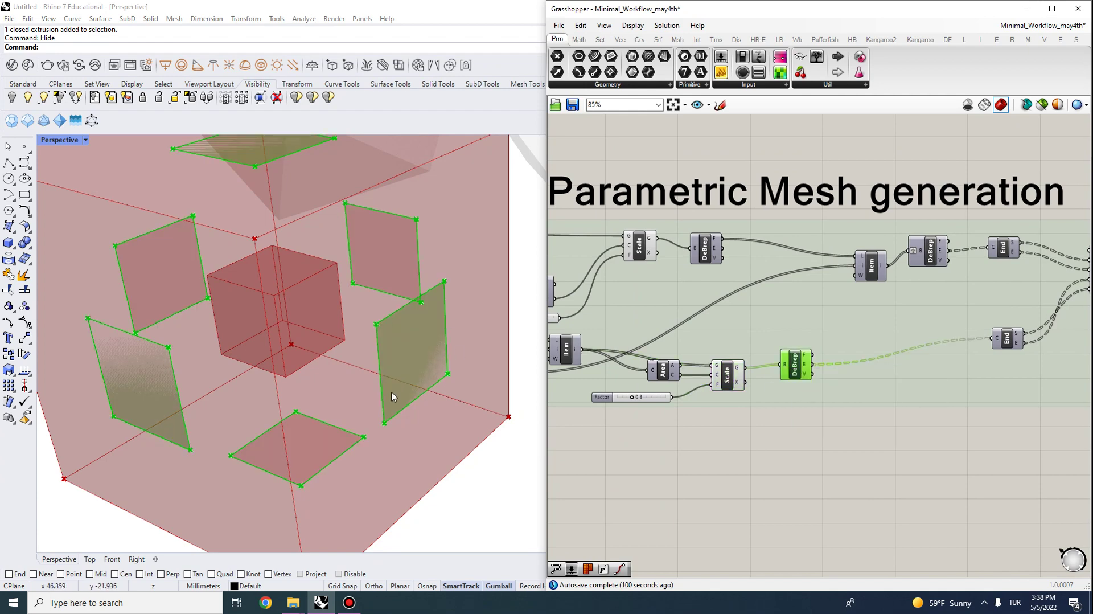
Step: Turn on the preview of the DeBrep after the volume-centred Scale and move the component closer to Item
scroll(804, 307, "down", 1)
scroll(712, 248, "up", 2)
left_click(715, 265)
right_click(721, 267)
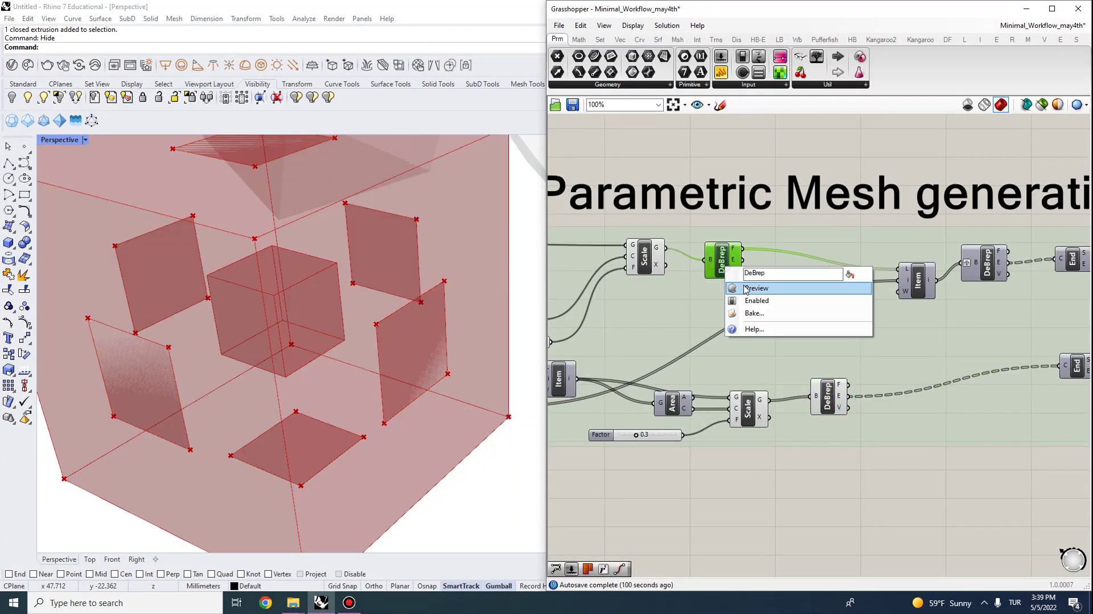
left_click(739, 286)
left_click_drag(729, 266, 746, 263)
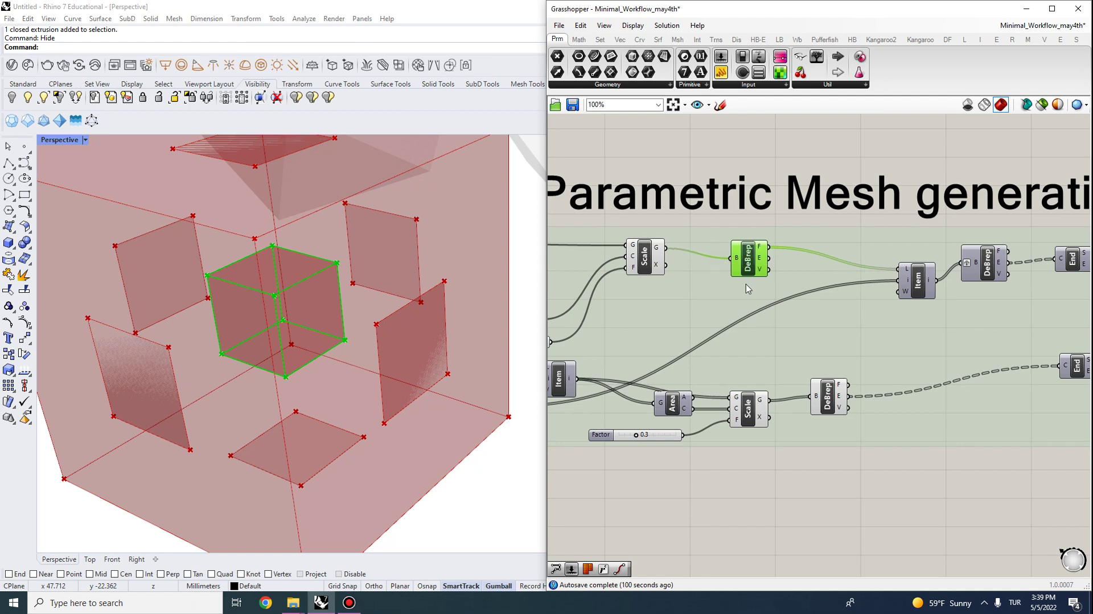
right_click_drag(748, 289, 677, 303)
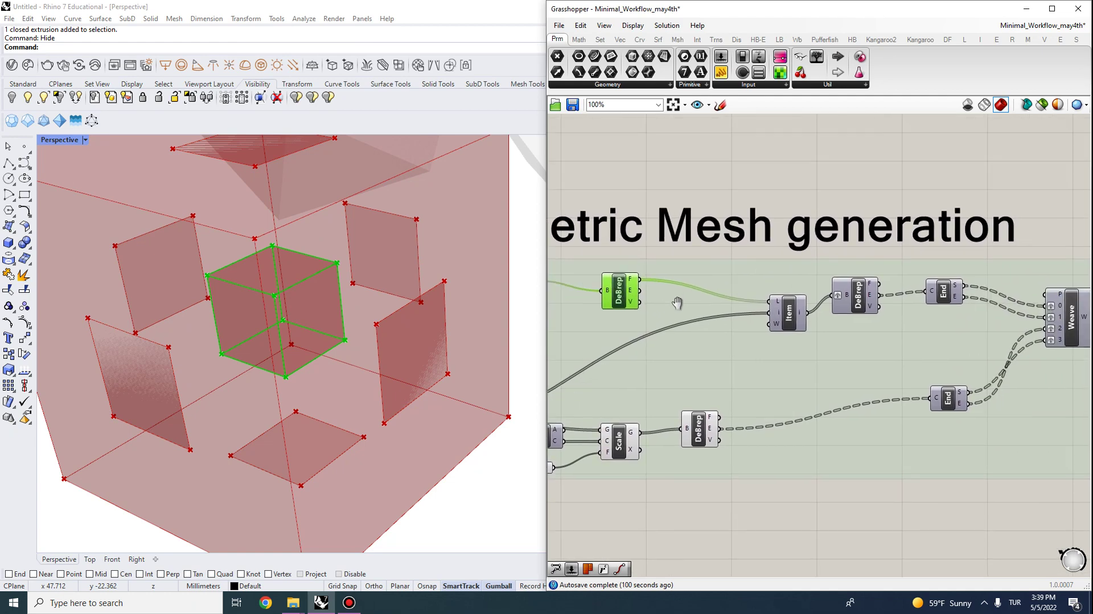
Step: Move the upper Item component and the grafted DeBrep closer to the DeBrep that feeds them
left_click(790, 318)
scroll(713, 327, "down", 3)
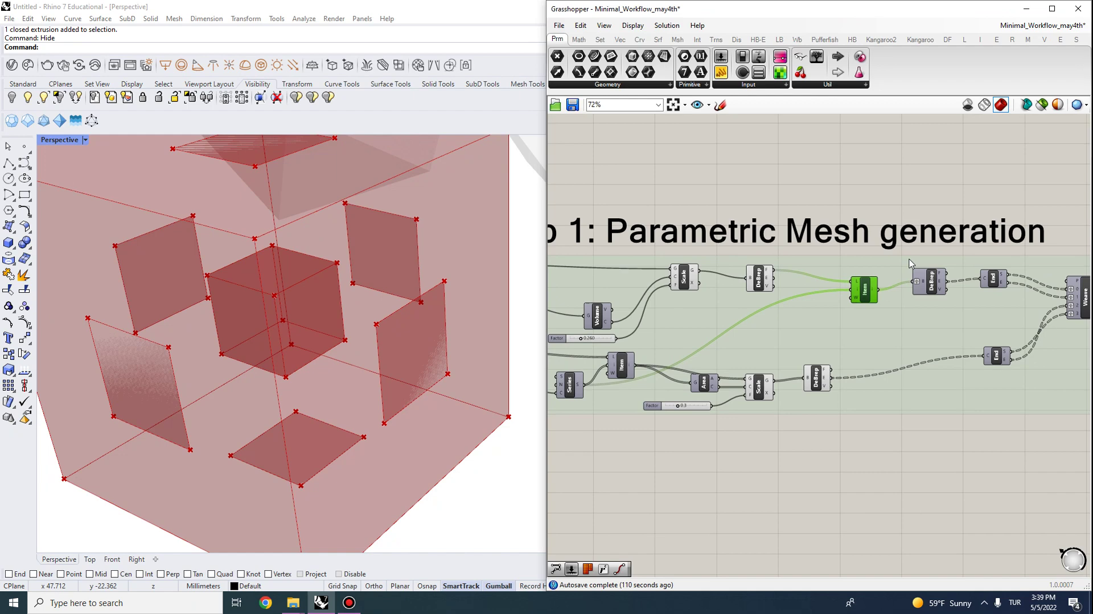
scroll(995, 279, "up", 3)
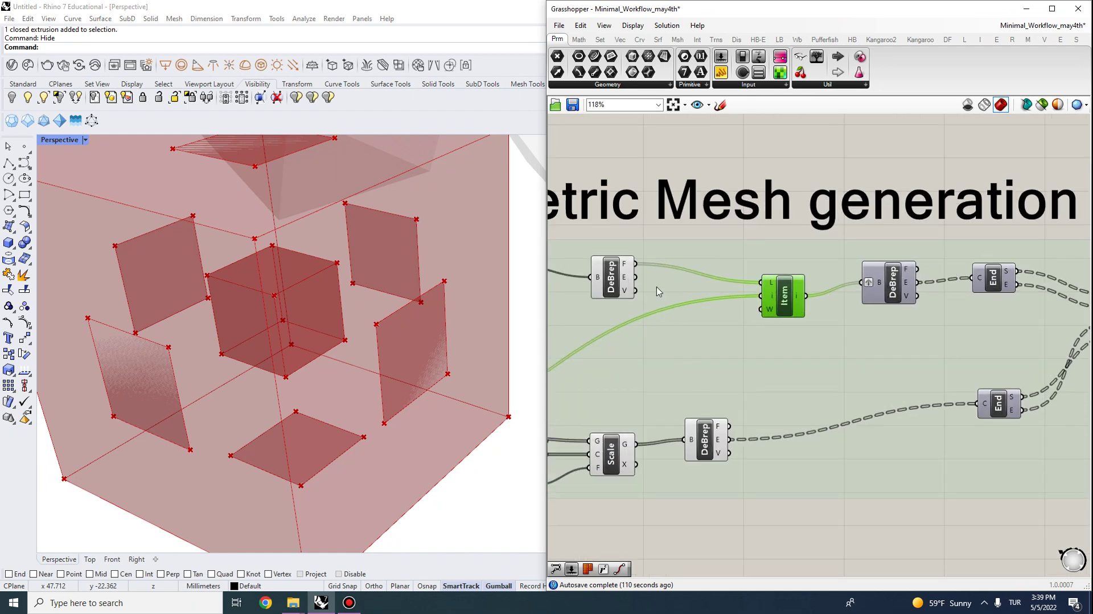
left_click_drag(784, 293, 760, 281)
left_click_drag(881, 293, 830, 289)
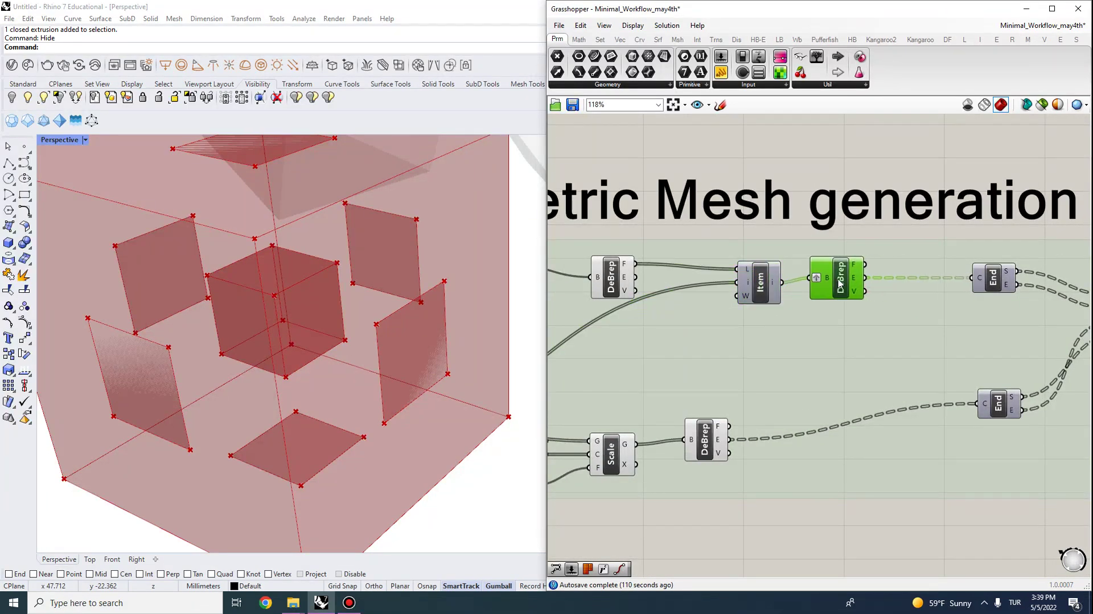
Step: Turn on the grafted DeBrep's preview, move the face DeBrep beneath it, and highlight both to compare their geometry
right_click(839, 279)
left_click(870, 300)
left_click_drag(717, 447, 861, 411)
left_click(843, 290, "shift")
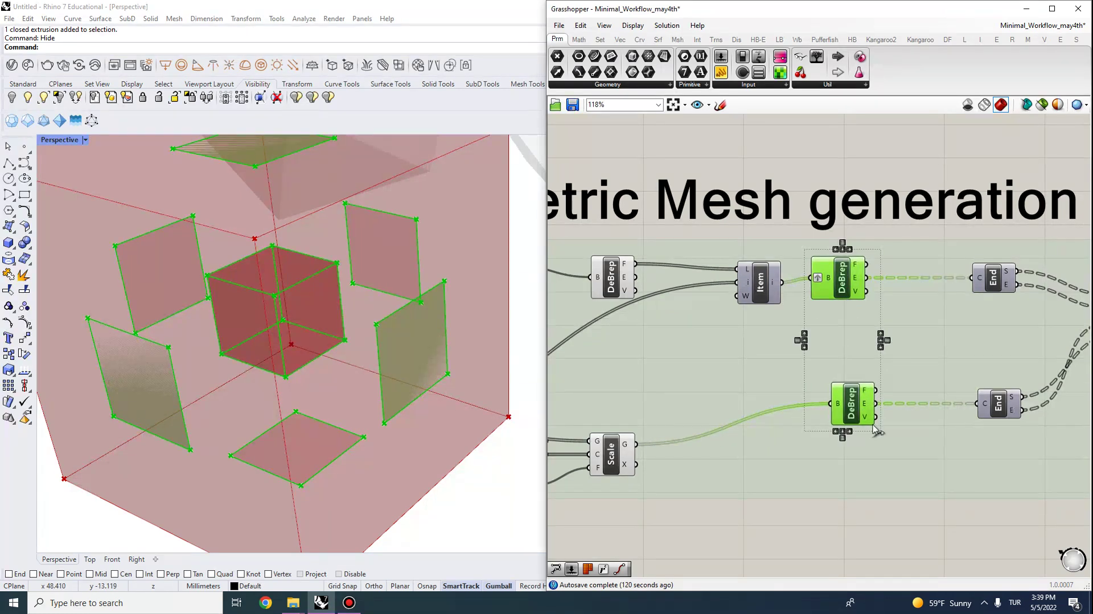
right_click_drag(895, 312, 758, 308)
scroll(747, 285, "up", 2)
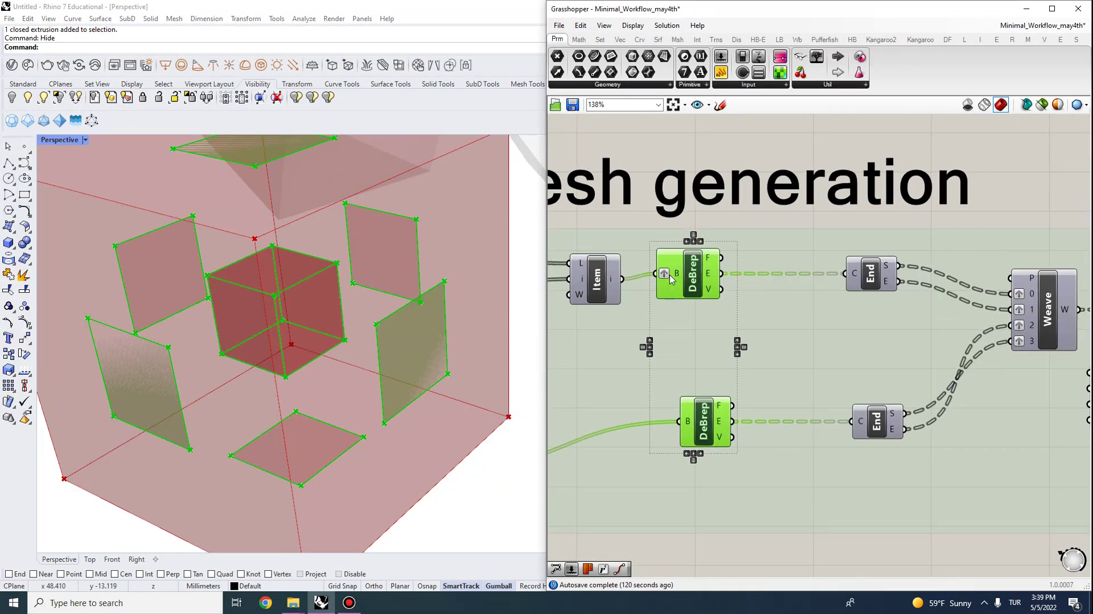
mouse_move(711, 277)
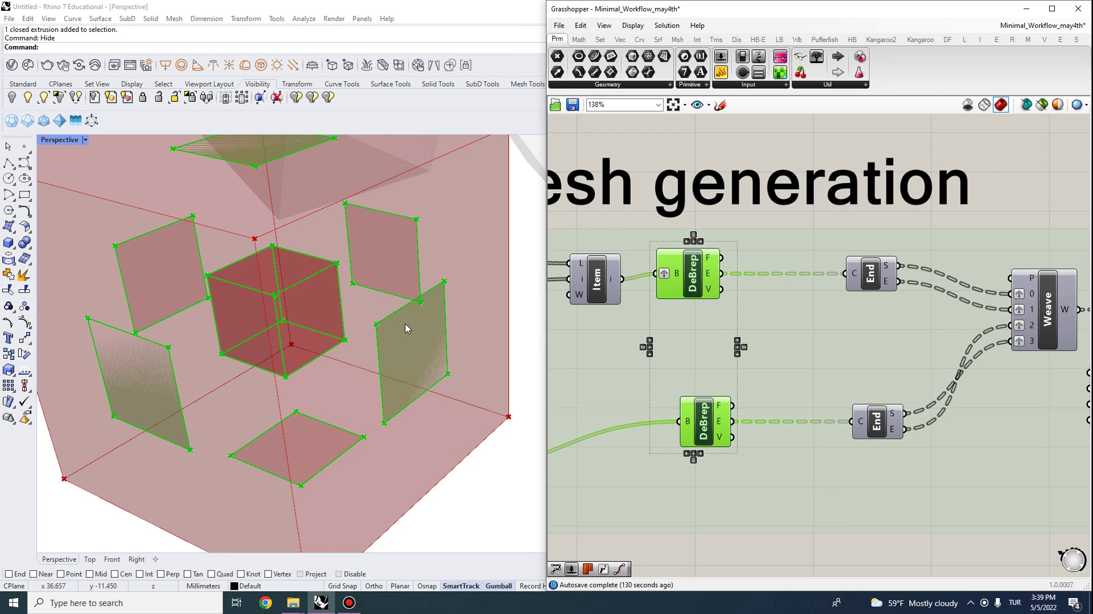
right_click_drag(863, 344, 772, 322)
scroll(778, 289, "down", 1)
left_click(796, 507)
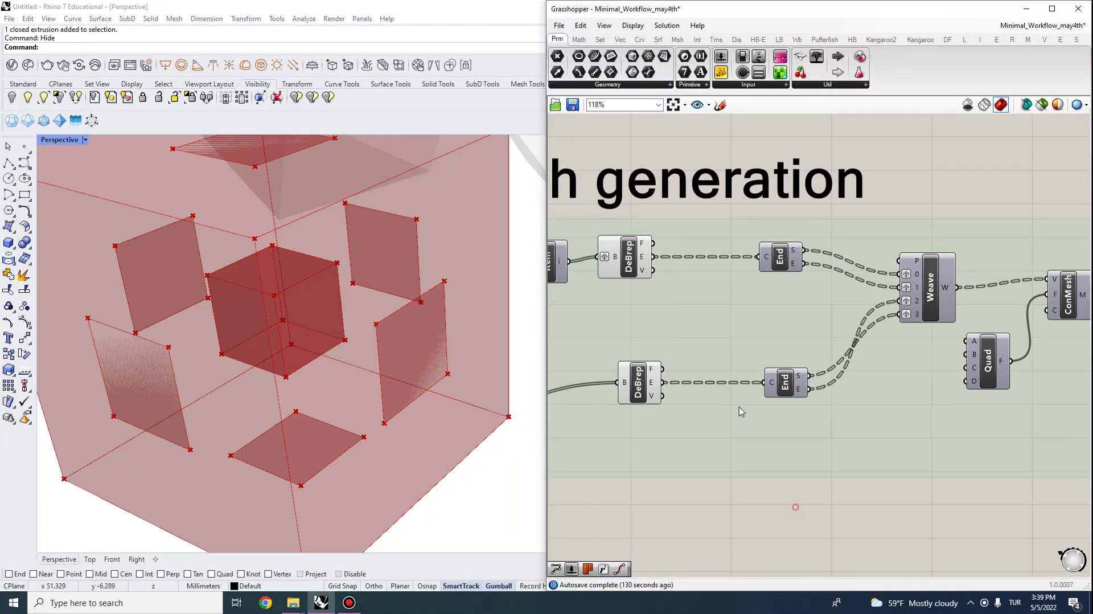
Step: Turn on the previews of both End components, one after the grafted DeBrep and one after the face DeBrep
scroll(667, 235, "up", 2)
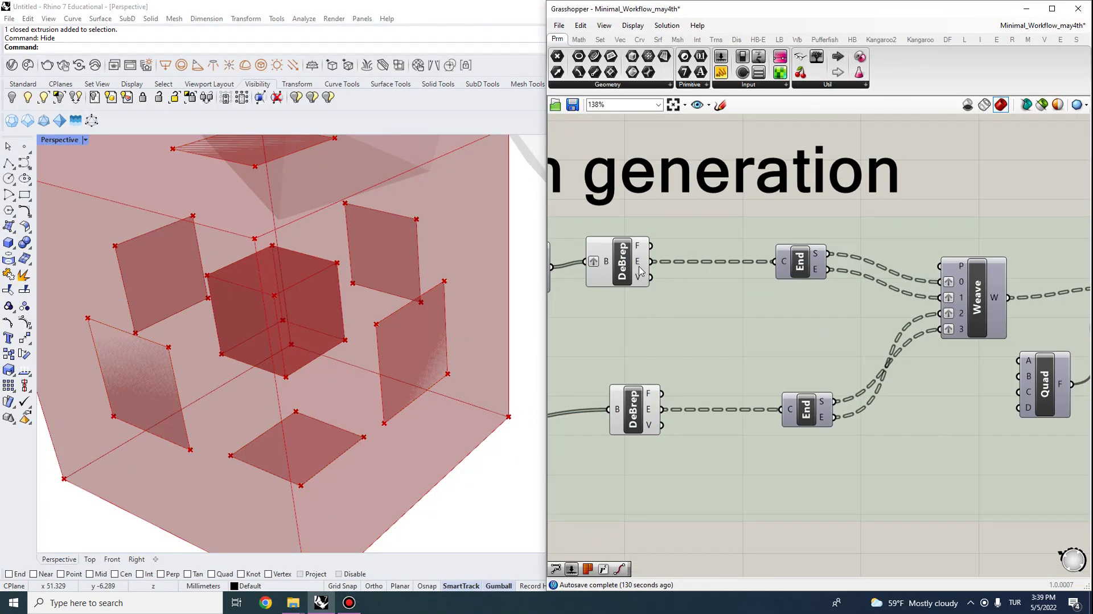
left_click(797, 271)
right_click(797, 272)
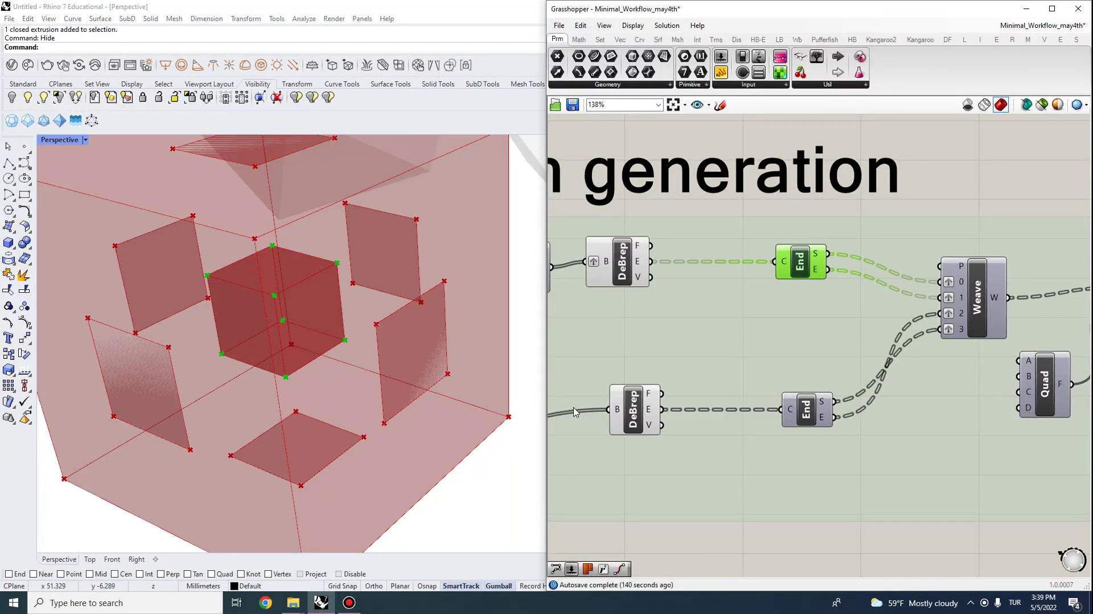
mouse_move(654, 433)
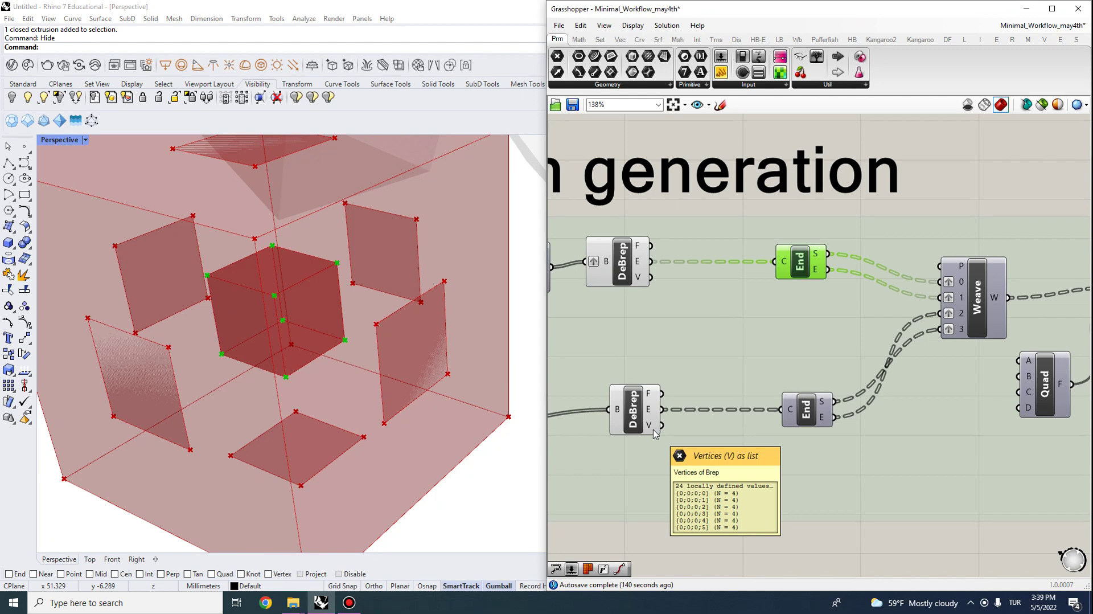
right_click_drag(853, 387, 829, 381)
left_click_drag(782, 401, 775, 397)
right_click(775, 398)
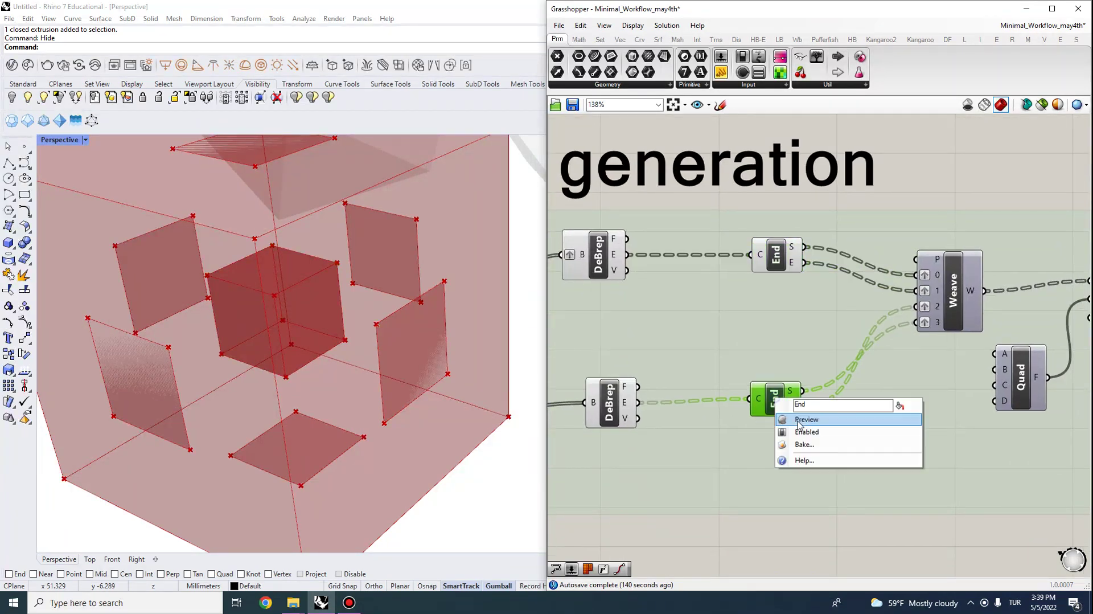
left_click(800, 420)
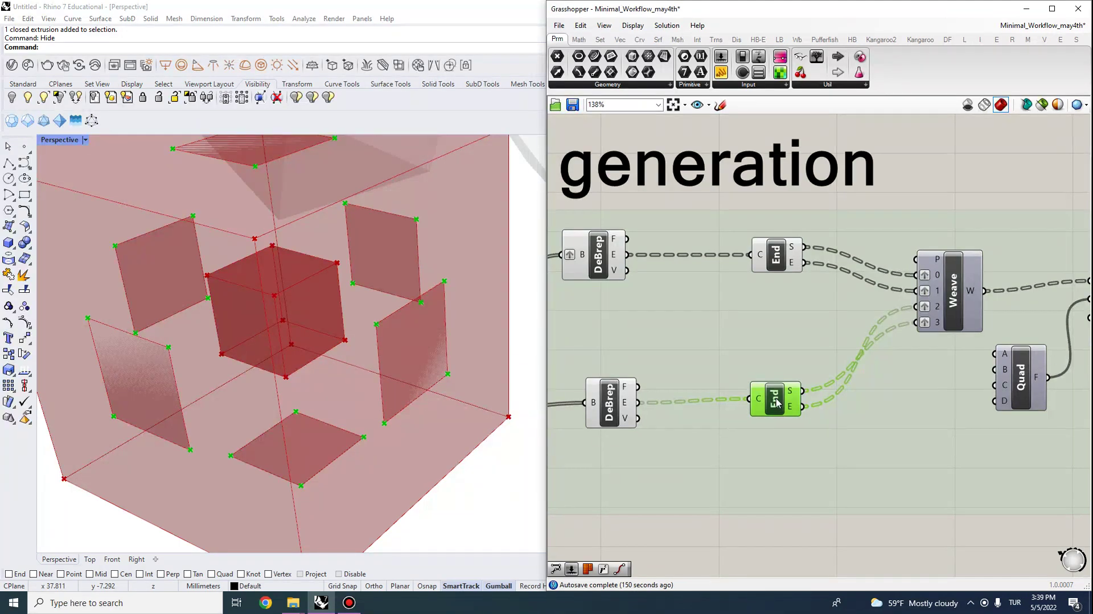
Step: Move the Weave component closer to the two End components and examine its four grafted inputs
left_click_drag(957, 295, 919, 317)
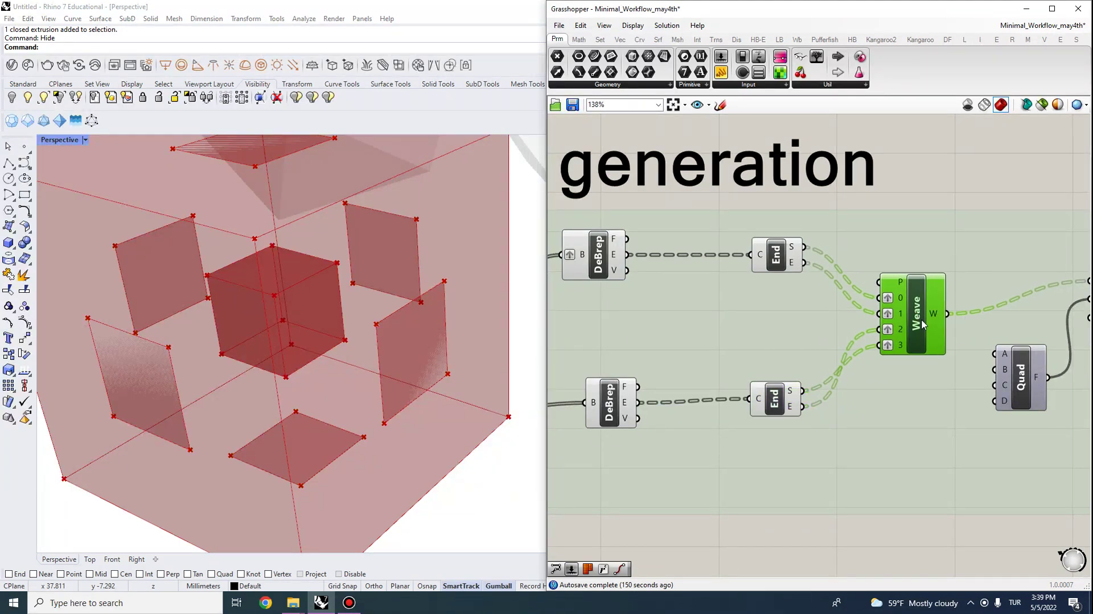
right_click_drag(907, 331, 770, 300)
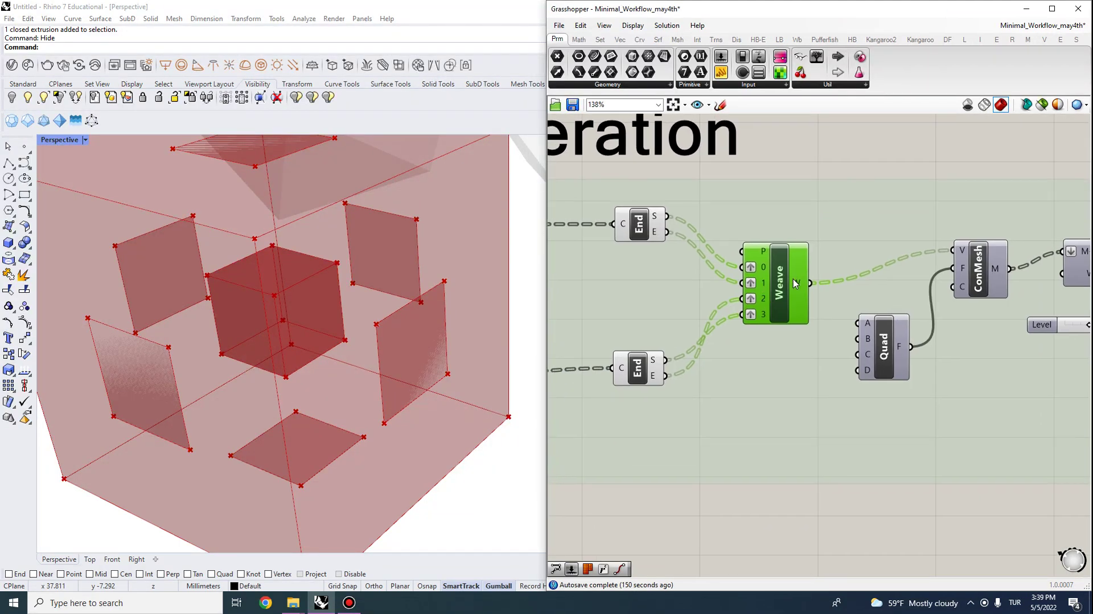
scroll(764, 277, "up", 1)
right_click_drag(756, 285, 811, 287)
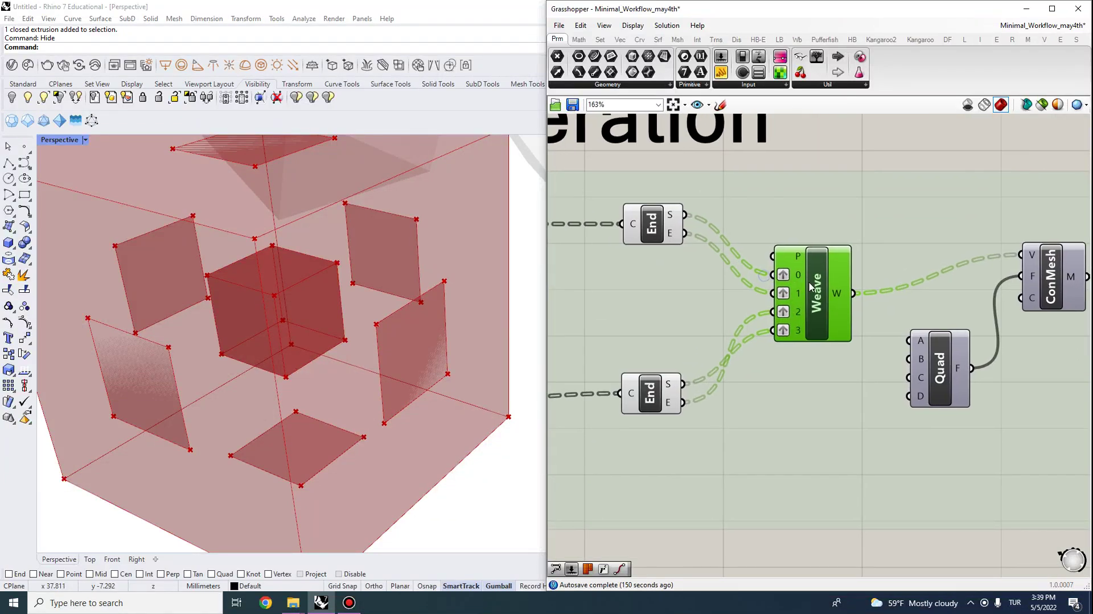
mouse_move(839, 300)
scroll(412, 302, "up", 7)
scroll(398, 313, "down", 7)
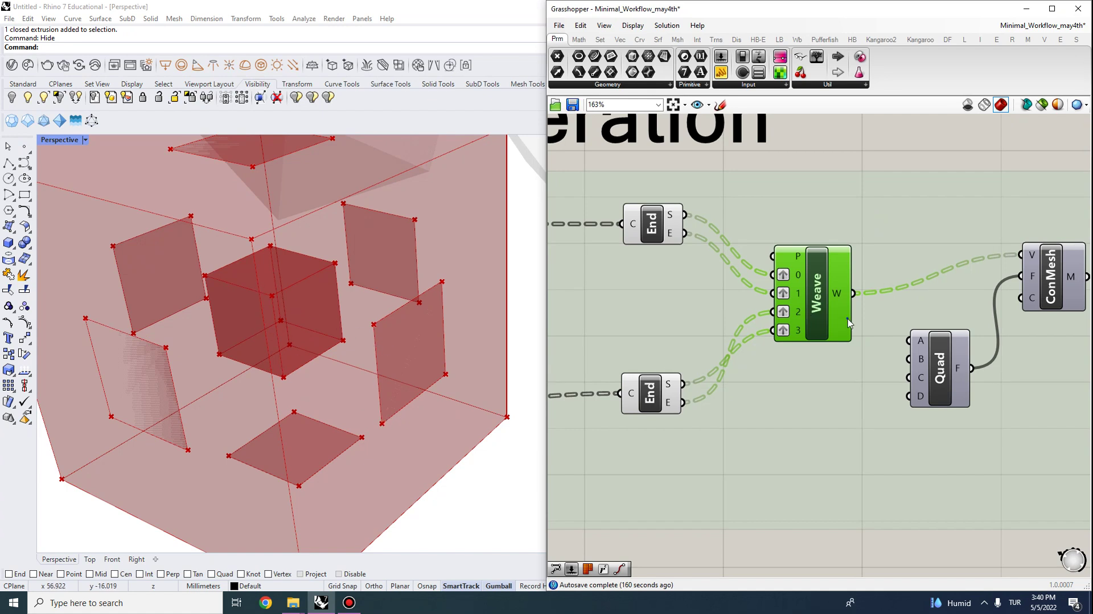
Step: Shift the Quad component slightly on the canvas and inspect the data structure of the Weave output
scroll(799, 288, "down", 2)
left_click_drag(836, 340, 830, 358)
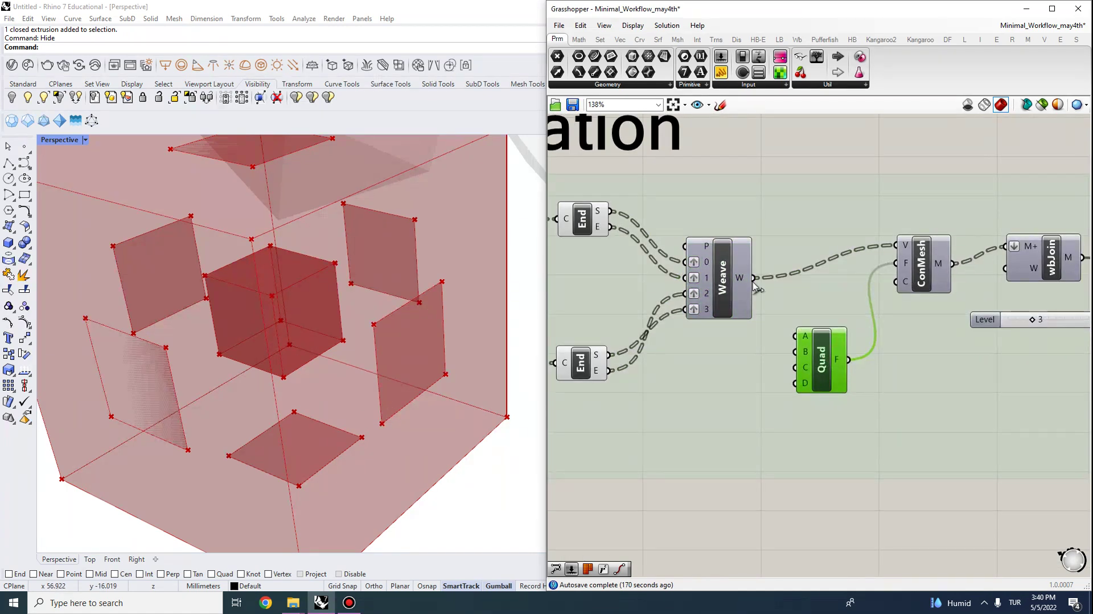
mouse_move(746, 292)
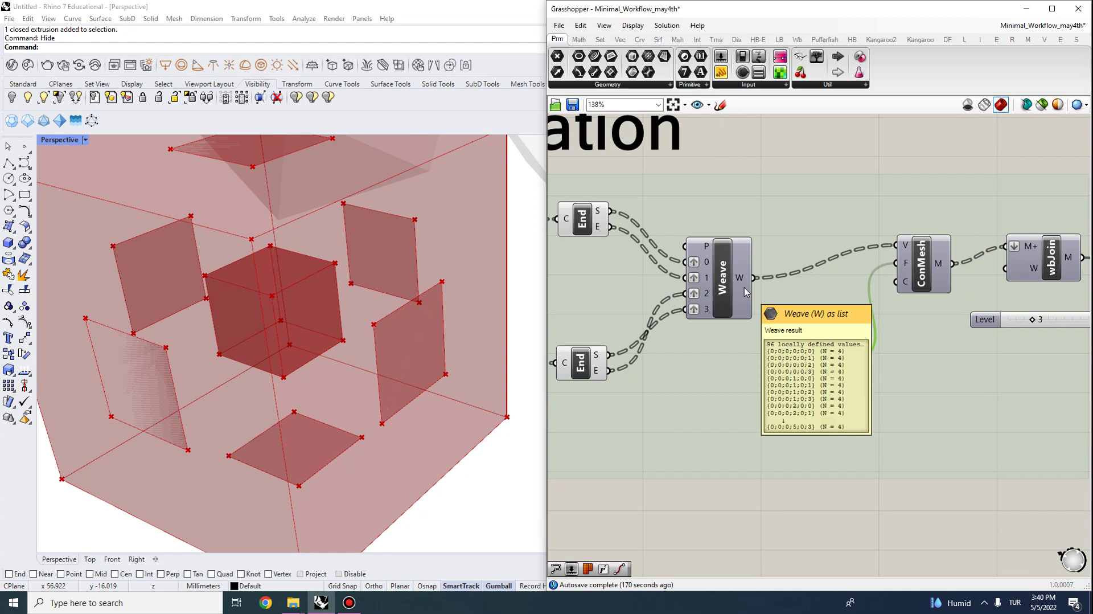
left_click(921, 275)
right_click(928, 274)
key("Escape")
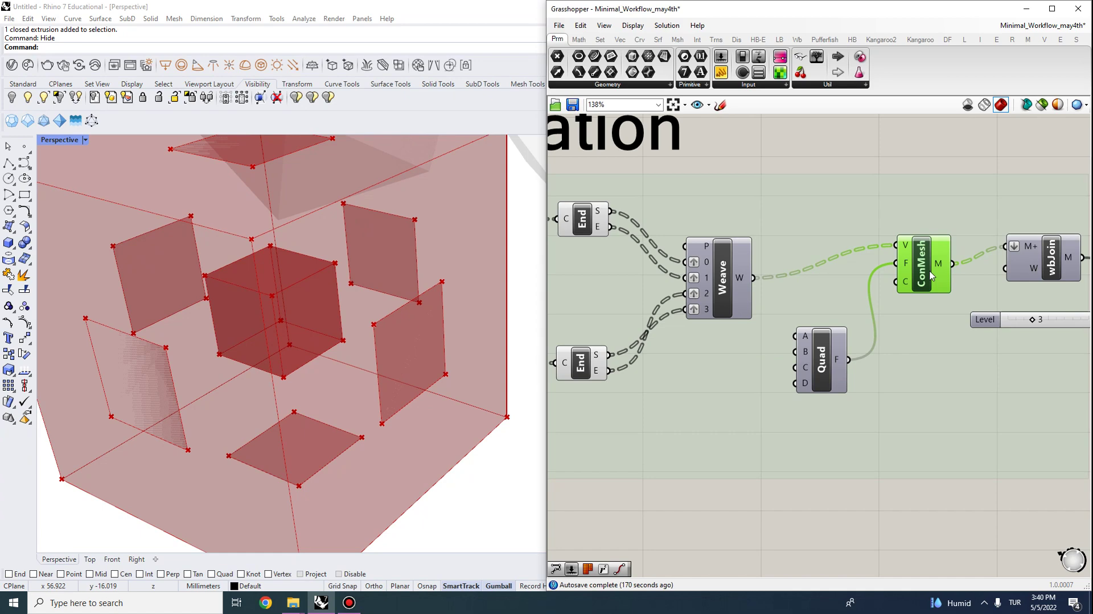
Step: Turn off the previews of the grafted DeBrep, the face DeBrep and both End components together
right_click_drag(930, 270, 874, 258)
scroll(491, 299, "down", 5)
right_click_drag(759, 275, 872, 281)
scroll(854, 278, "down", 2)
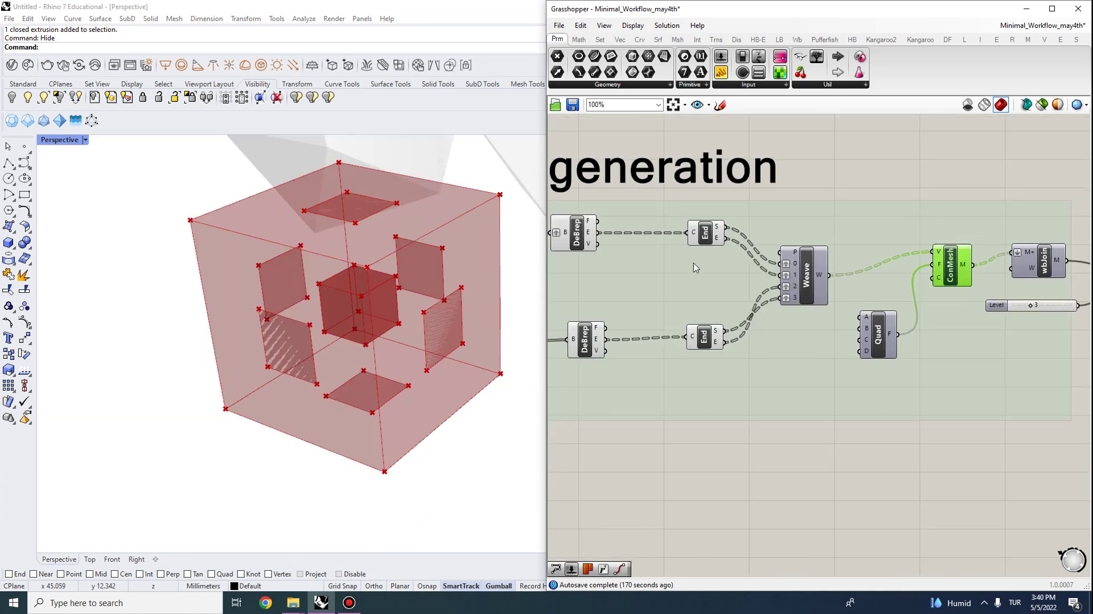
right_click_drag(694, 267, 792, 285)
left_click_drag(853, 477, 632, 224)
left_click(667, 25)
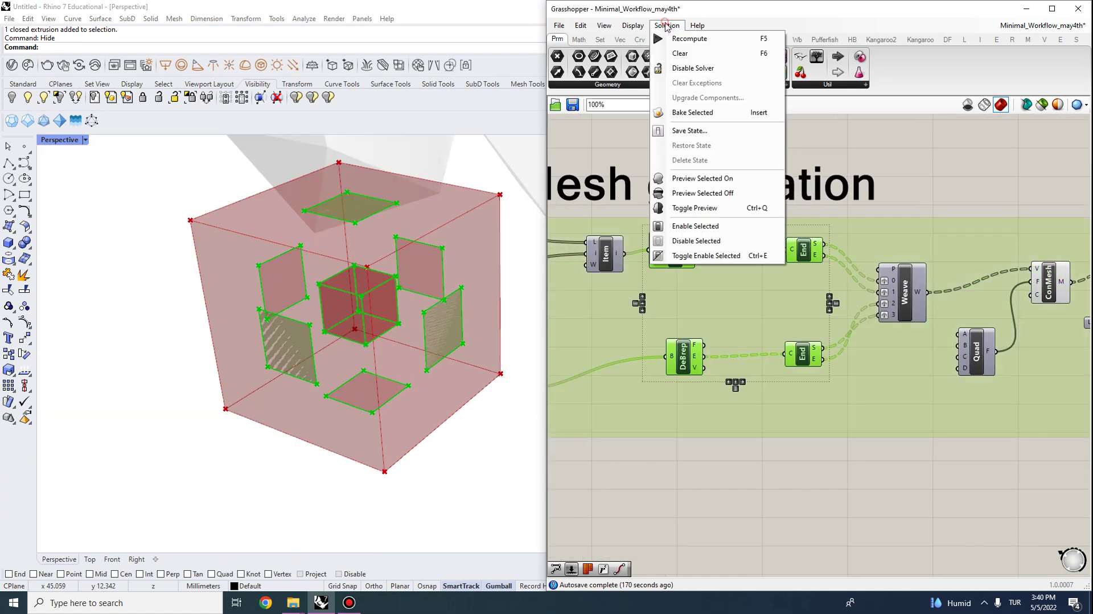
left_click(716, 192)
left_click(837, 433)
Step: Bake the ConMesh output to the Default layer with the default attributes
scroll(877, 247, "up", 3)
left_click(854, 275)
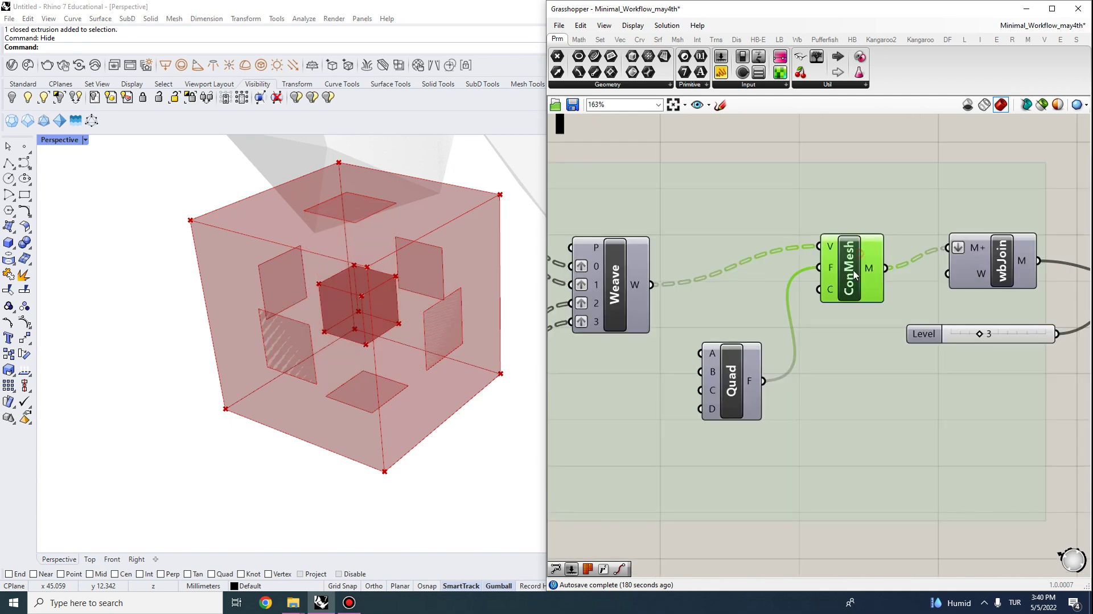
right_click(852, 271)
left_click(878, 320)
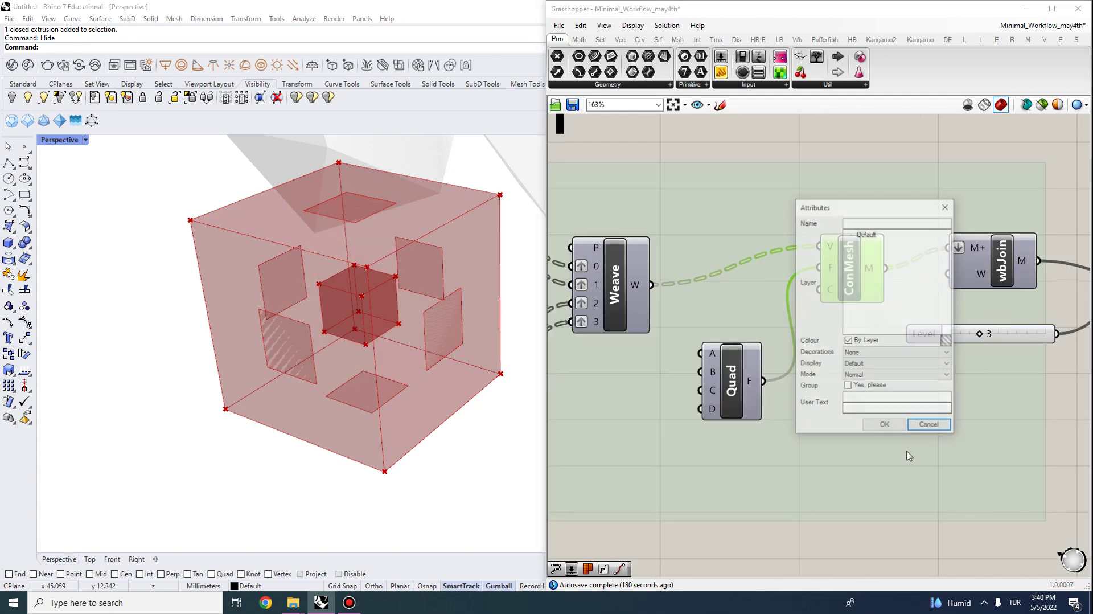
left_click(886, 424)
Step: Select the baked meshes in the Rhino viewport and move them clear of the box to inspect them
scroll(381, 334, "down", 3)
scroll(380, 330, "down", 3)
left_click(380, 318)
left_click_drag(446, 412, 291, 268)
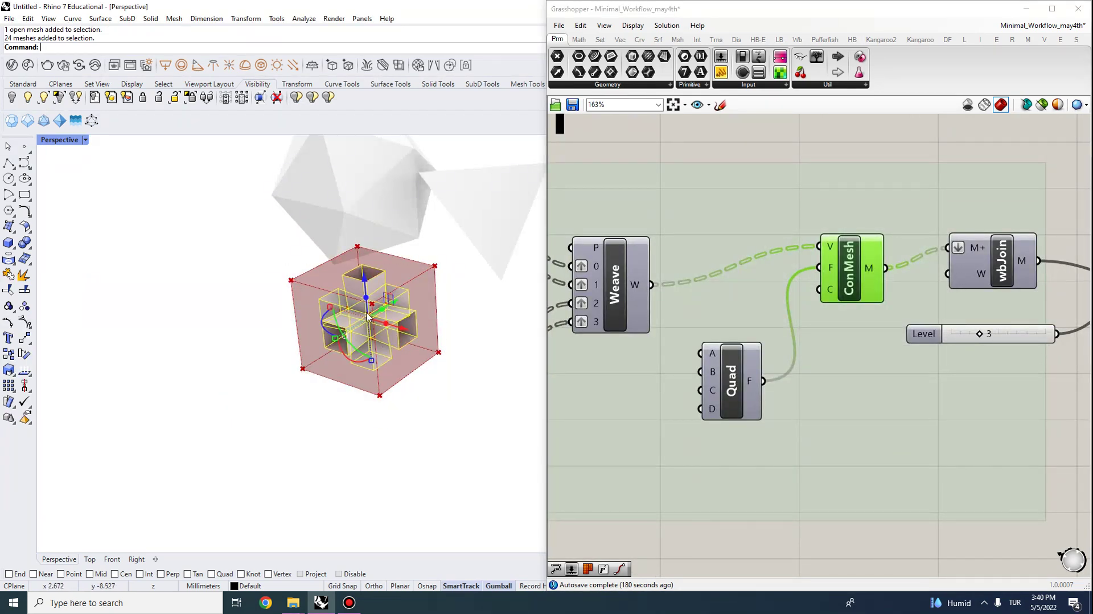
left_click_drag(405, 341, 245, 294)
scroll(84, 234, "up", 4)
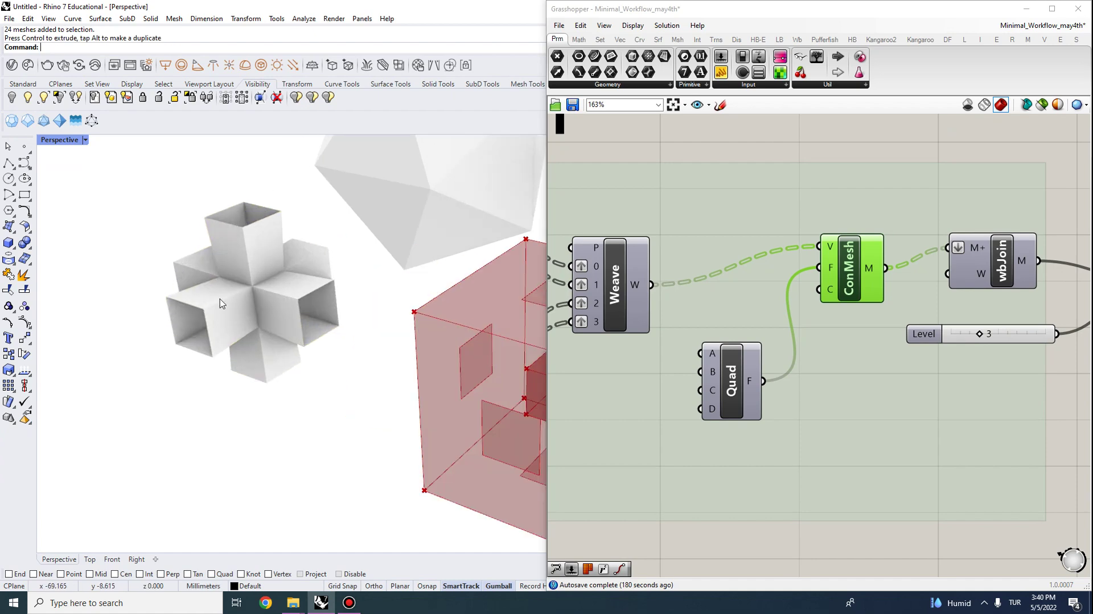
right_click_drag(638, 314, 762, 303)
scroll(837, 299, "down", 1)
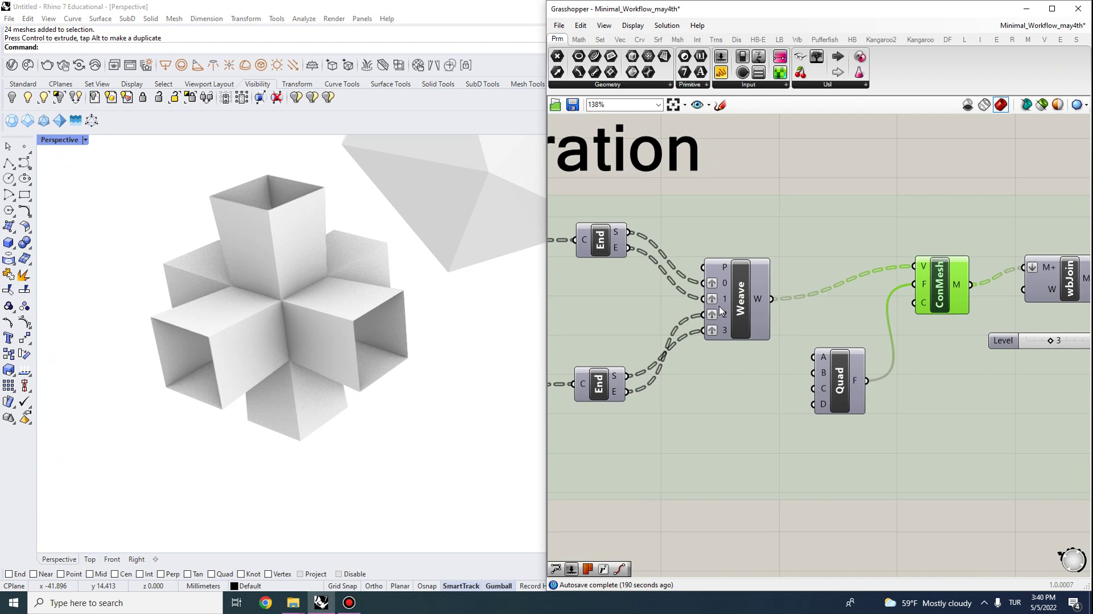
Step: Set the Rendered display mode's backface settings to a single colour for all backfaces and make that colour red
left_click(71, 140)
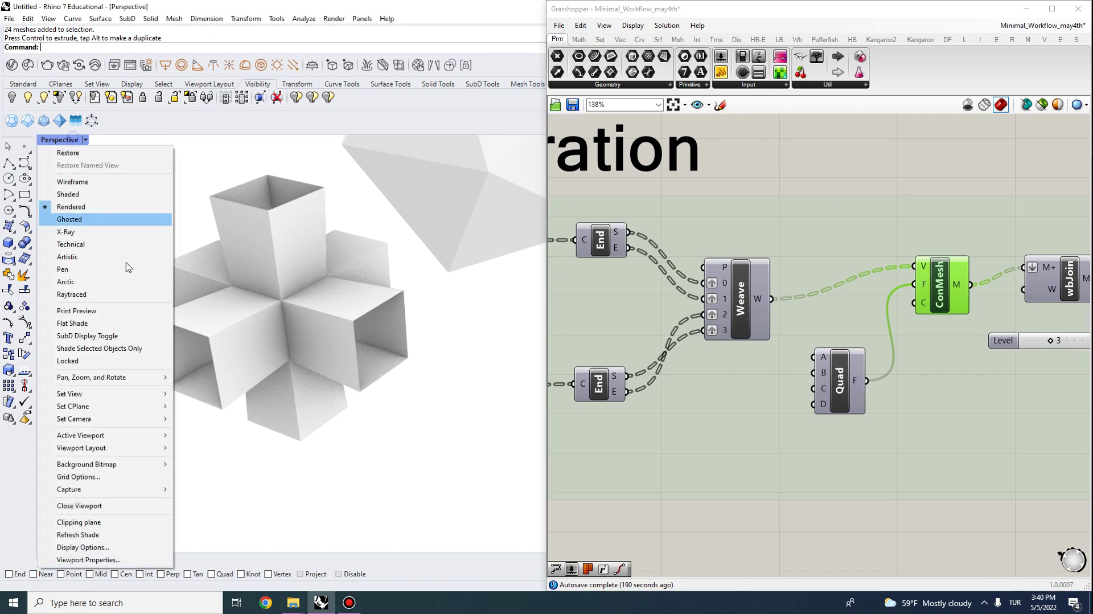
left_click(115, 559)
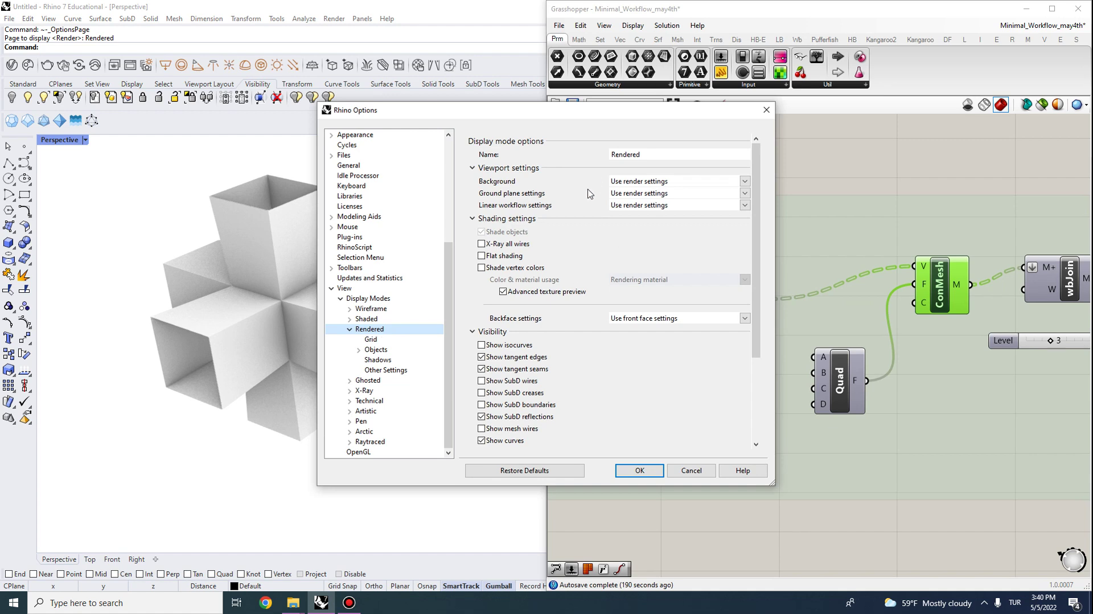
left_click(616, 317)
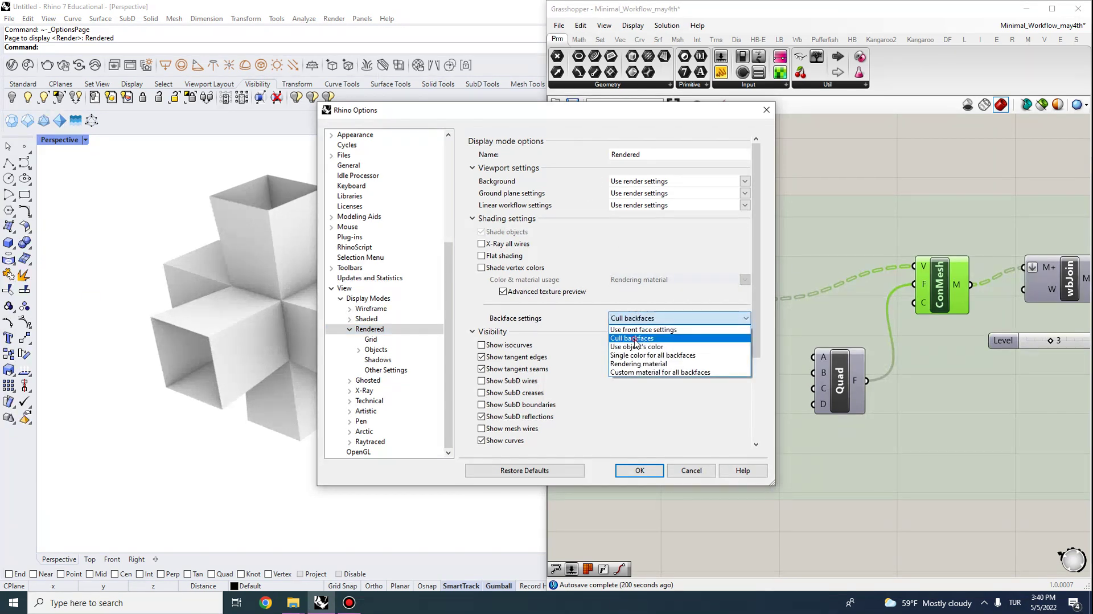
left_click(642, 355)
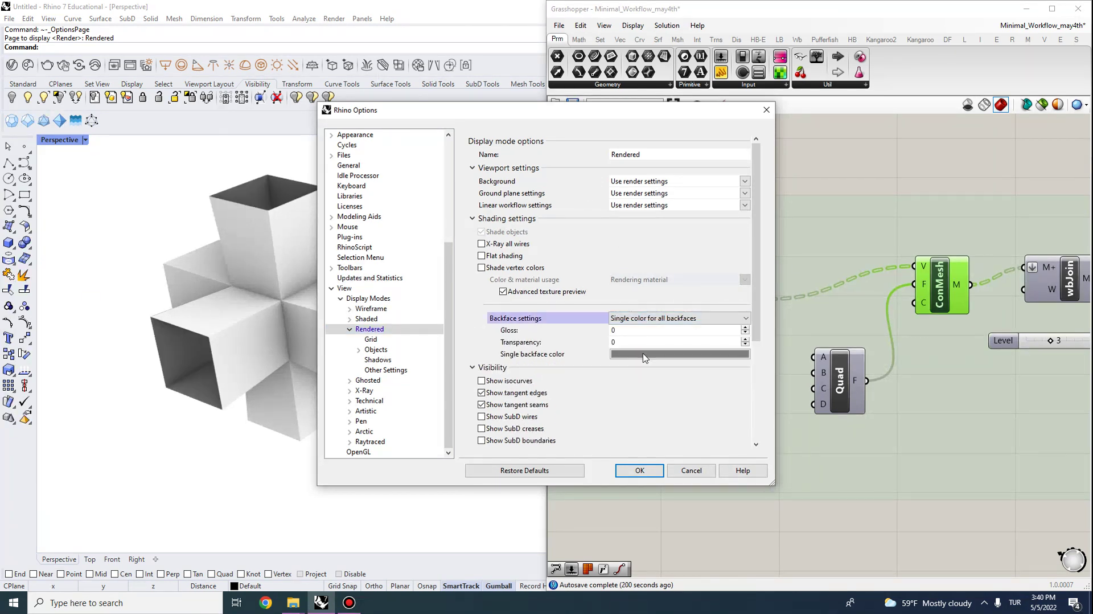
left_click(639, 354)
left_click_drag(554, 281, 461, 229)
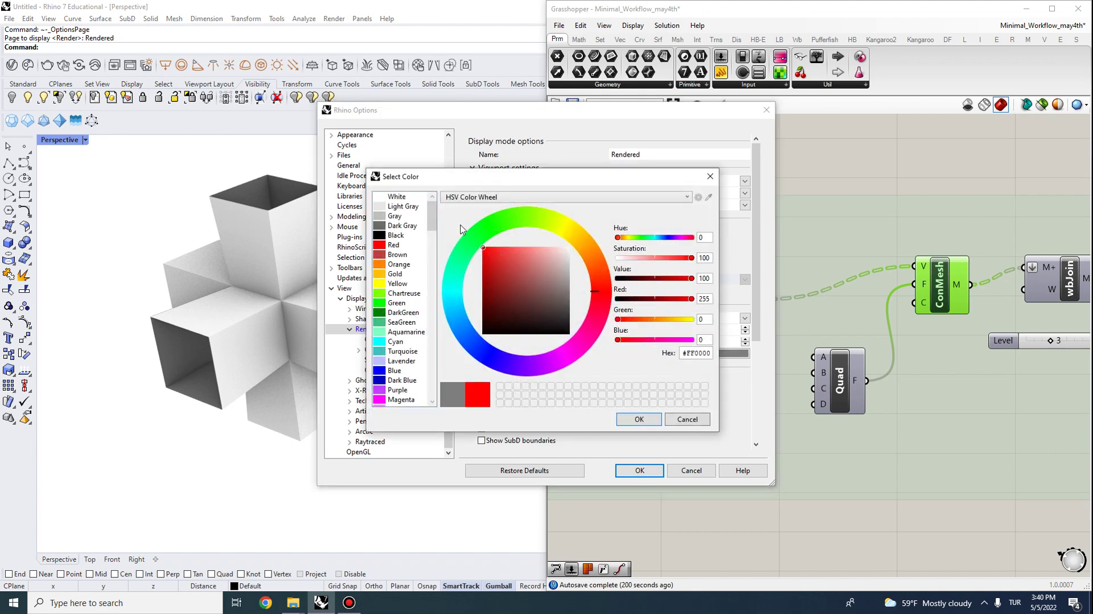
left_click(639, 420)
left_click(639, 470)
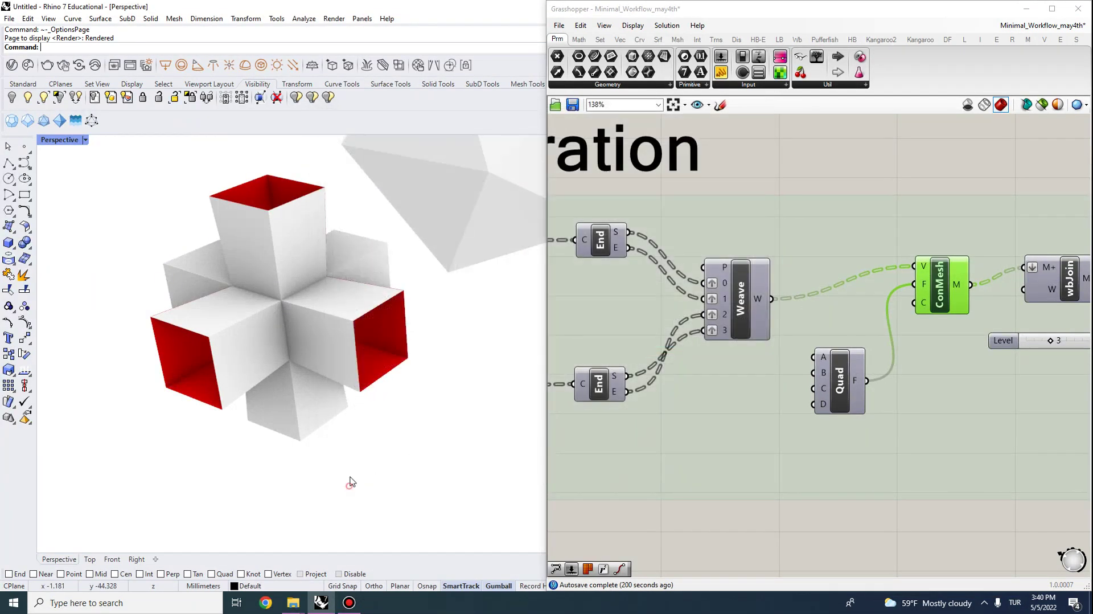
Step: Zoom and orbit around the baked meshes to examine which faces show the red backface colour
right_click_drag(261, 230, 280, 239, "shift")
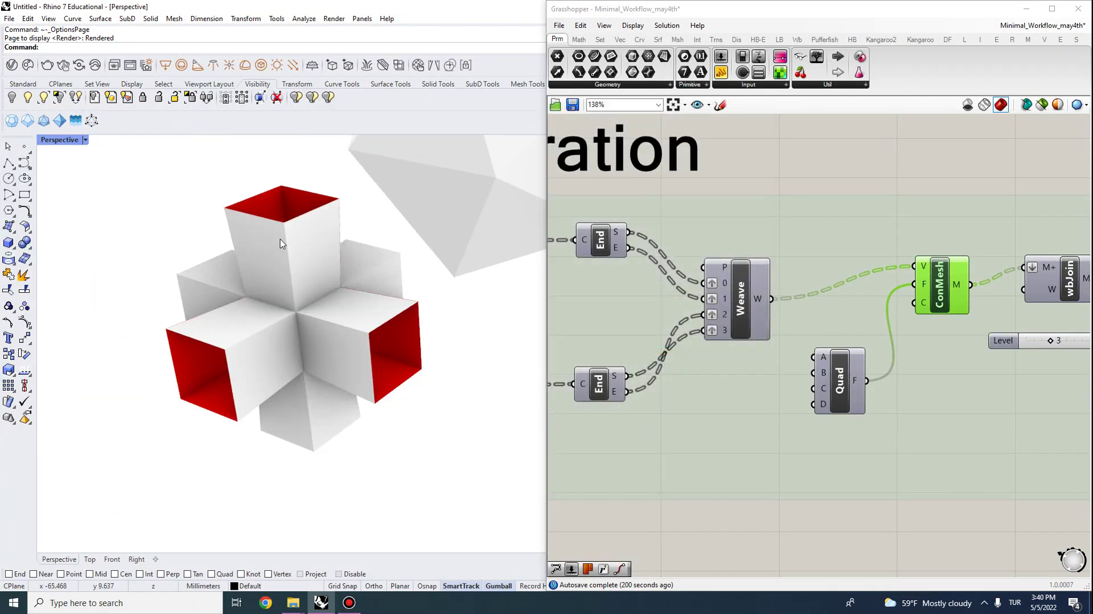
scroll(373, 373, "up", 5)
scroll(366, 368, "down", 5)
left_click_drag(401, 466, 169, 204)
type("zs")
key("Return")
left_click(332, 348)
right_click_drag(378, 403, 350, 390)
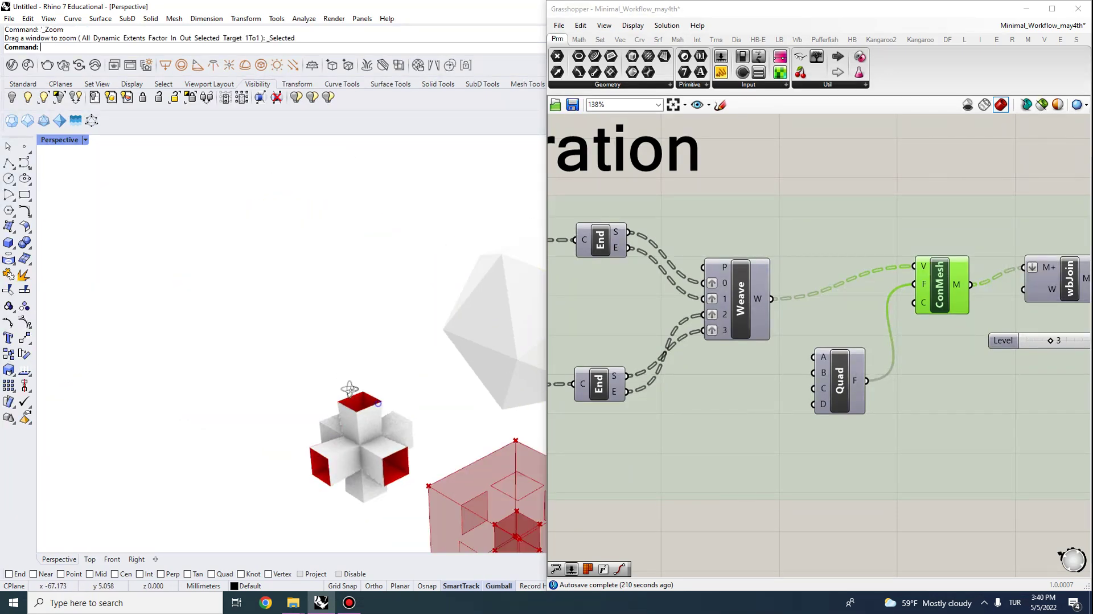
scroll(381, 473, "up", 3)
scroll(484, 465, "up", 4)
right_click_drag(422, 445, 428, 450)
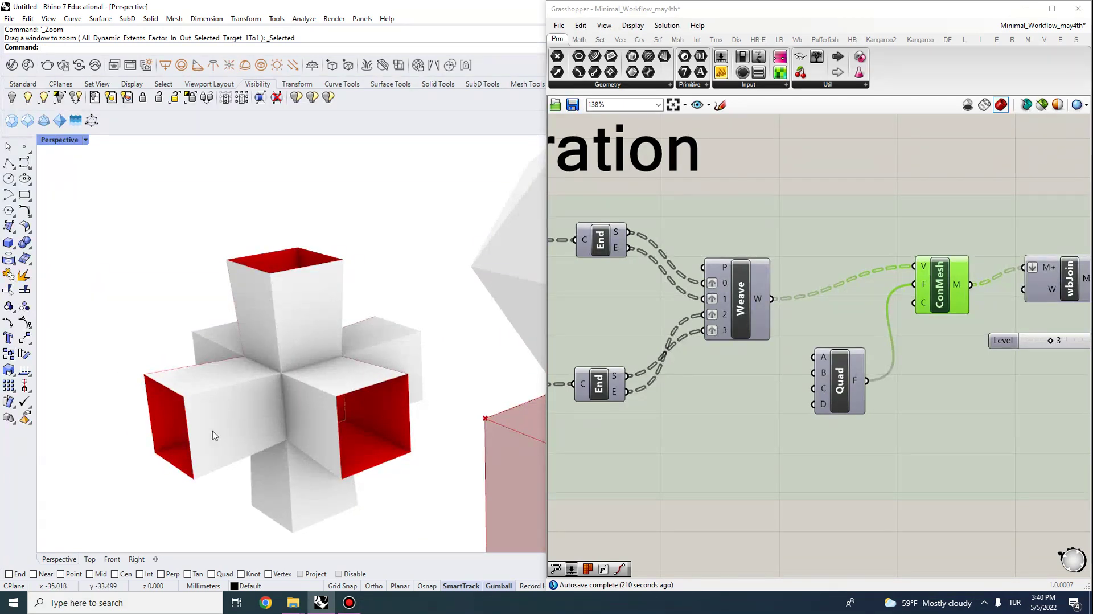
right_click_drag(229, 461, 312, 447)
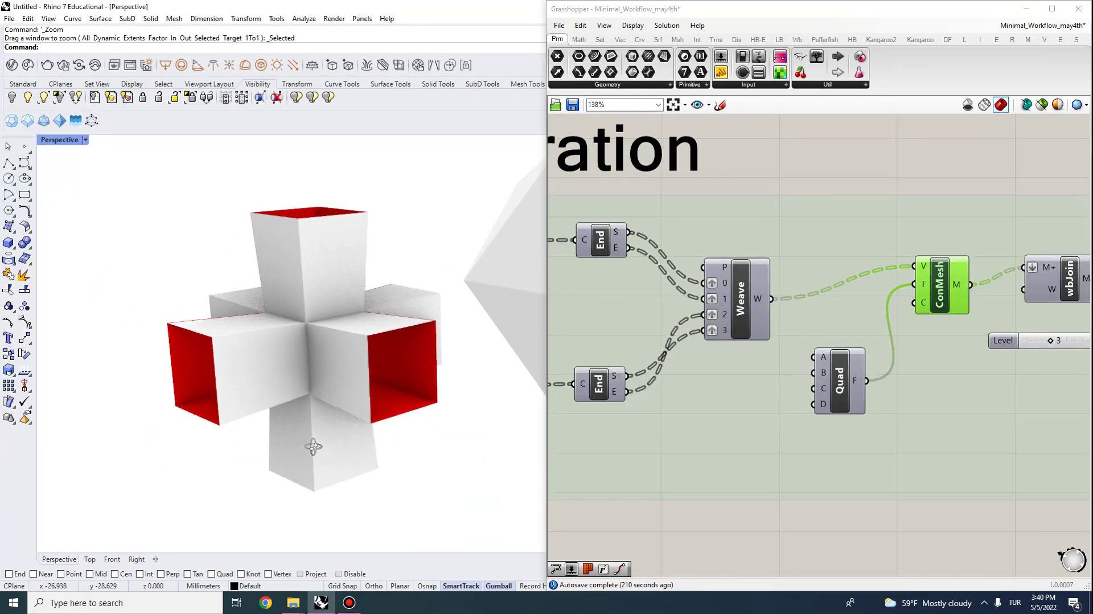
Step: Flip the direction of one side-face mesh on the baked cross-shaped tube
left_click(199, 363)
left_click(276, 377)
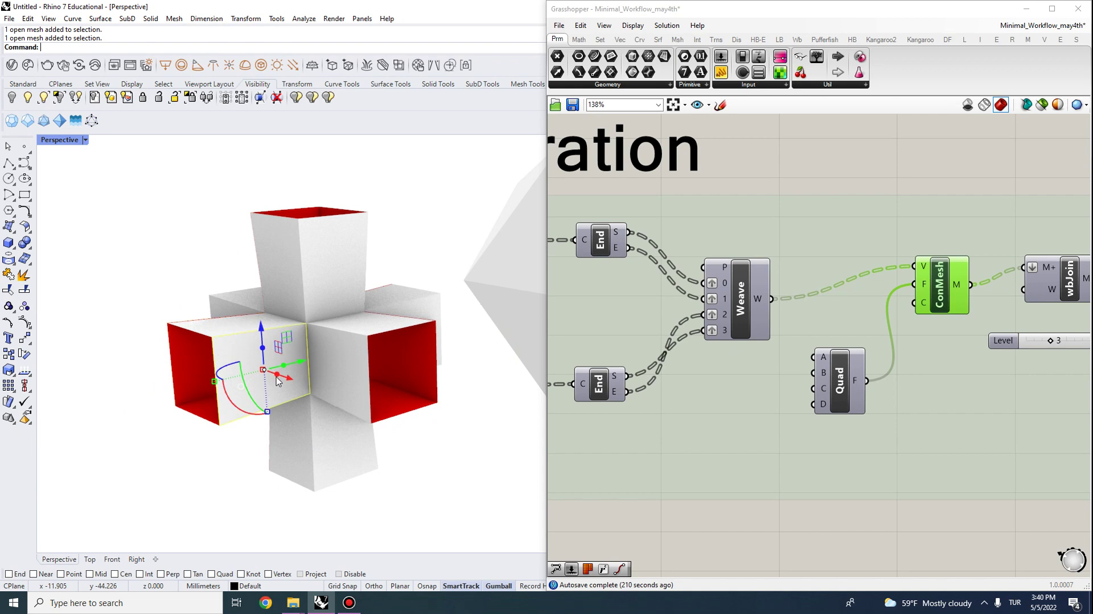
type("Flip")
key("Return")
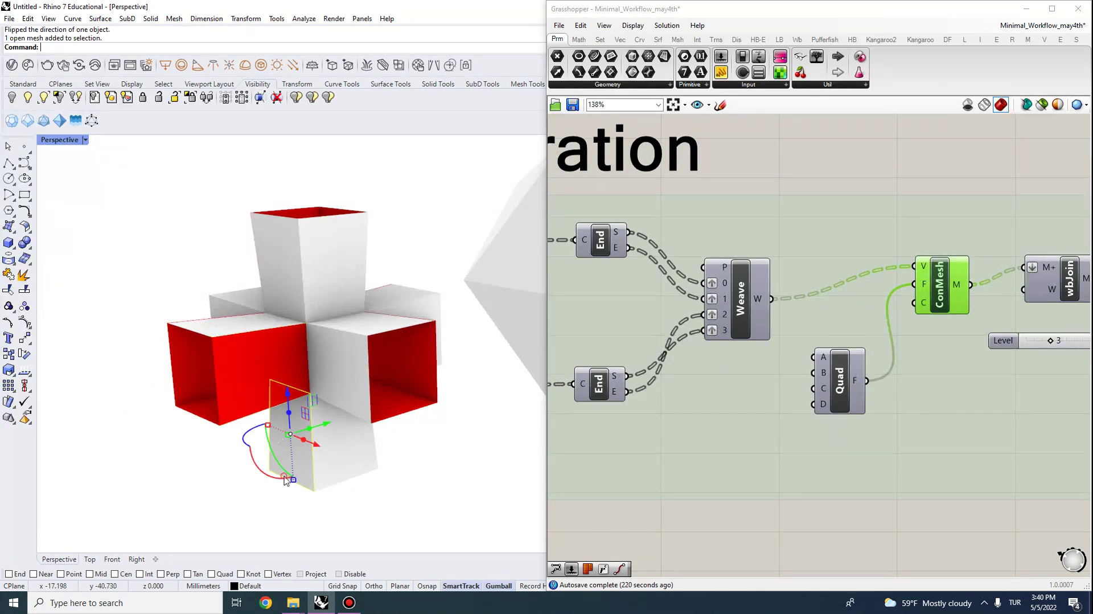
Step: Select all the baked quad meshes of the cross and join them into one mesh
right_click_drag(265, 490, 285, 451)
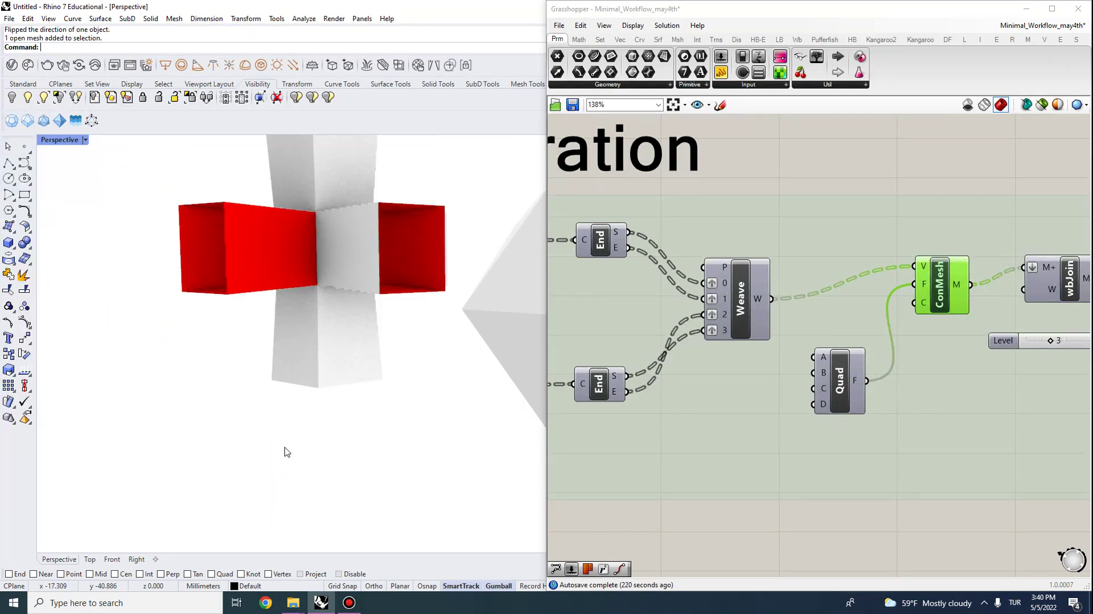
scroll(267, 221, "up", 4)
scroll(307, 301, "down", 6)
right_click_drag(310, 305, 393, 418)
left_click_drag(410, 495, 212, 279)
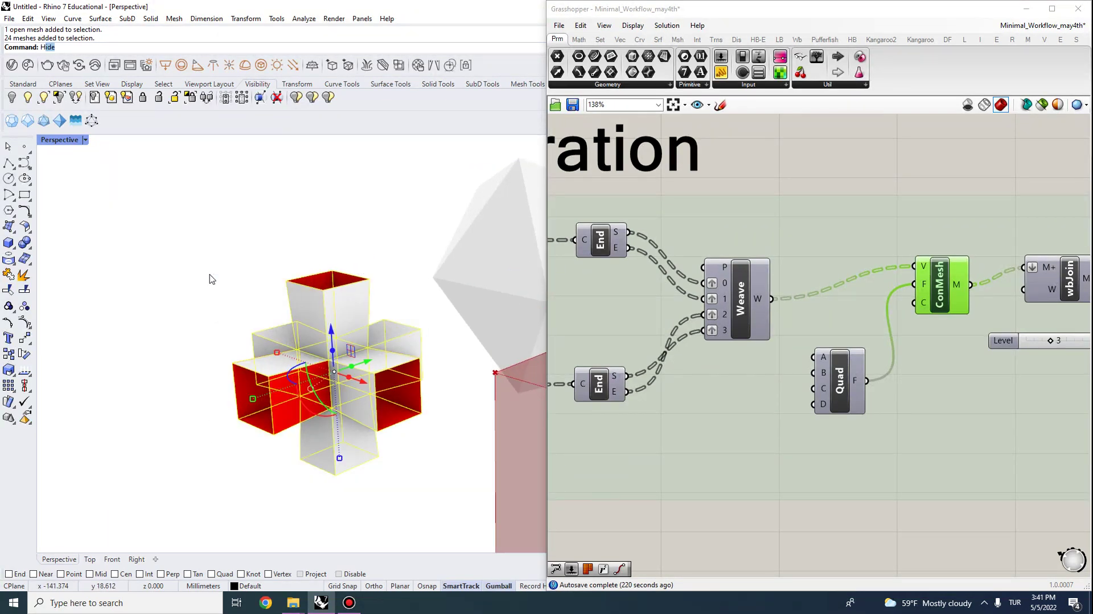
key("ctrl+j")
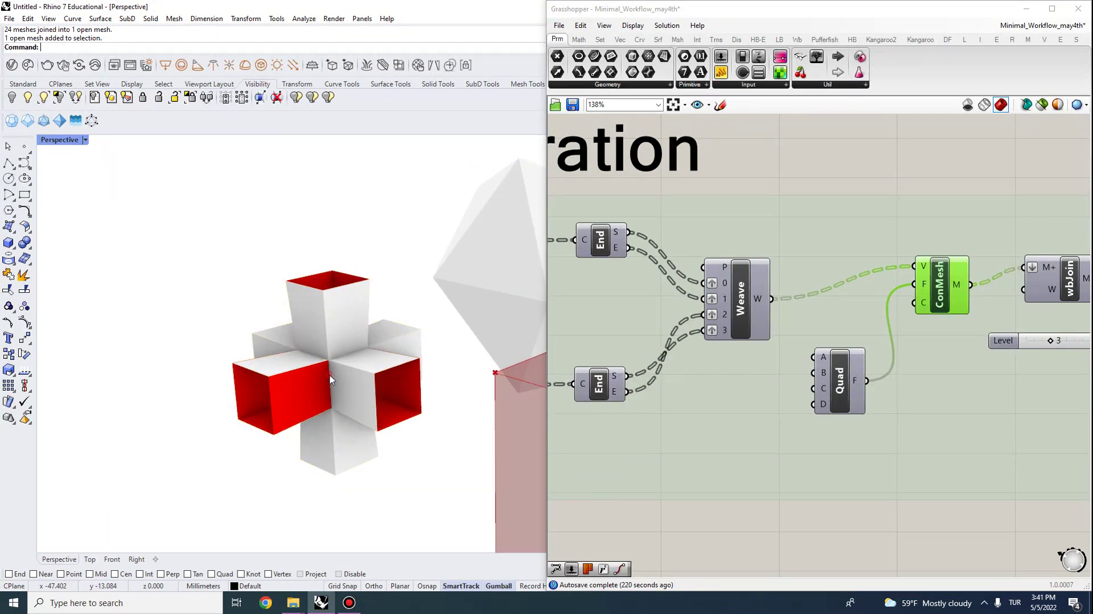
Step: Place a Mesh parameter and a Weaverbird's Loop Subdivision component on the empty canvas and wire the mesh into its M input
right_click_drag(851, 368, 716, 260)
right_click_drag(769, 391, 709, 361)
double_click(686, 447)
type("mesh")
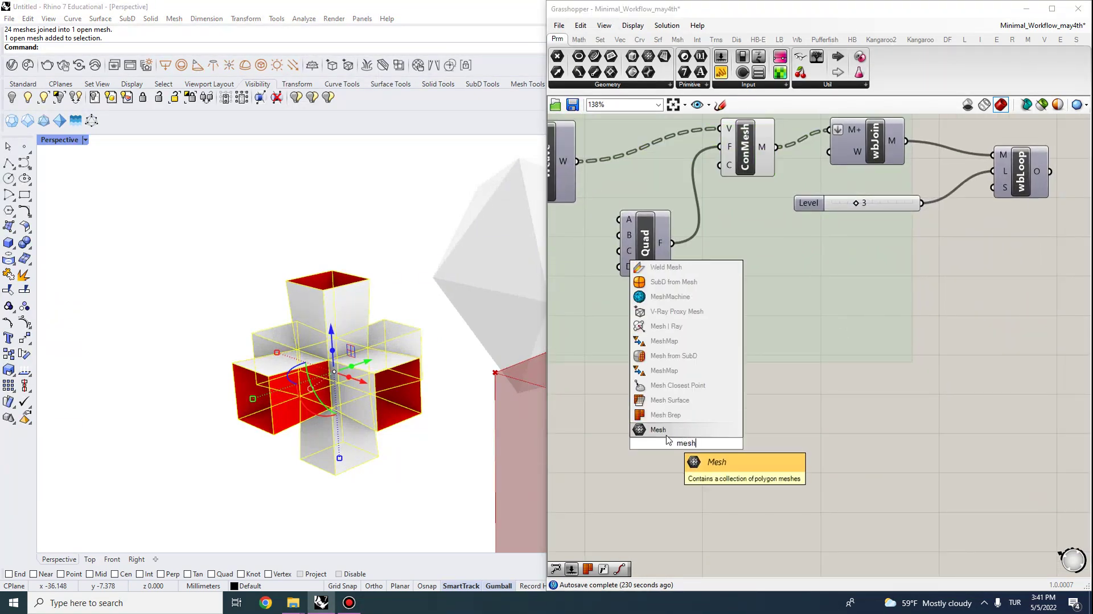
left_click(668, 435)
double_click(738, 464)
type("loo")
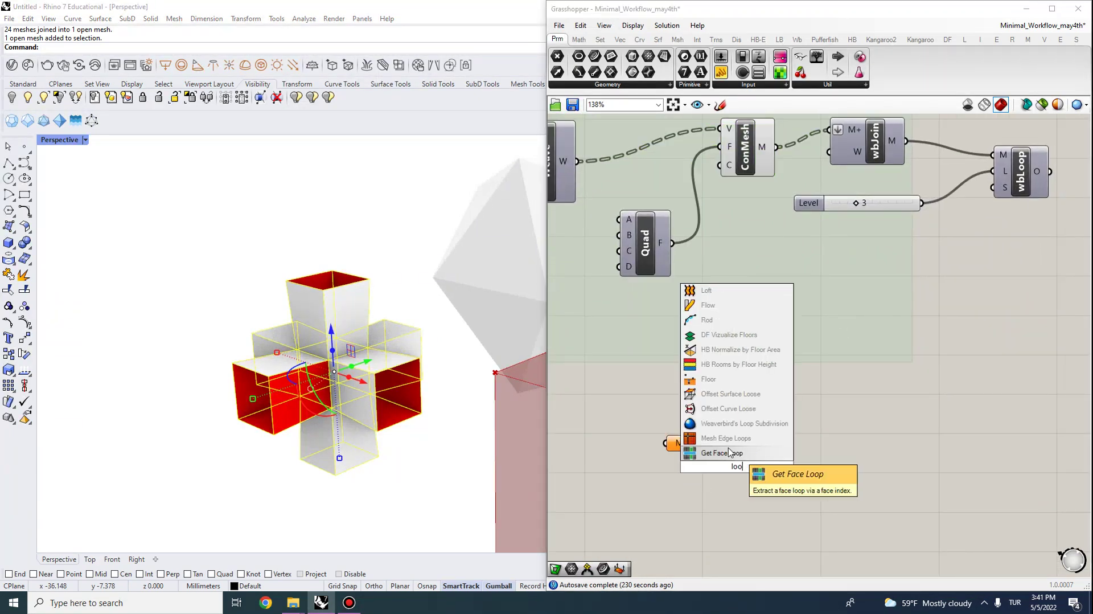
left_click(734, 438)
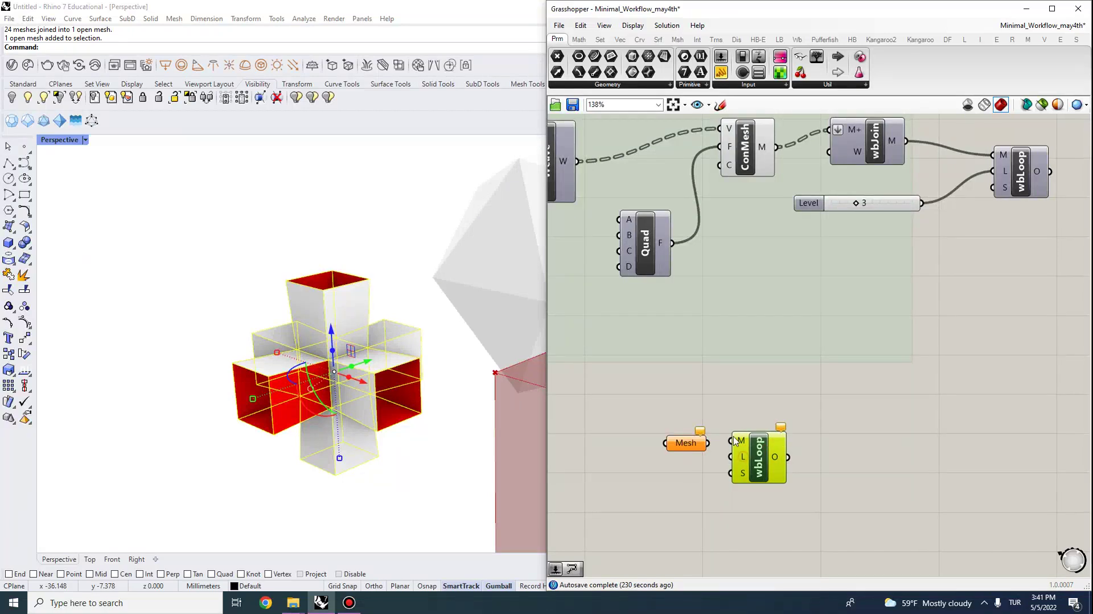
left_click_drag(714, 444, 731, 441)
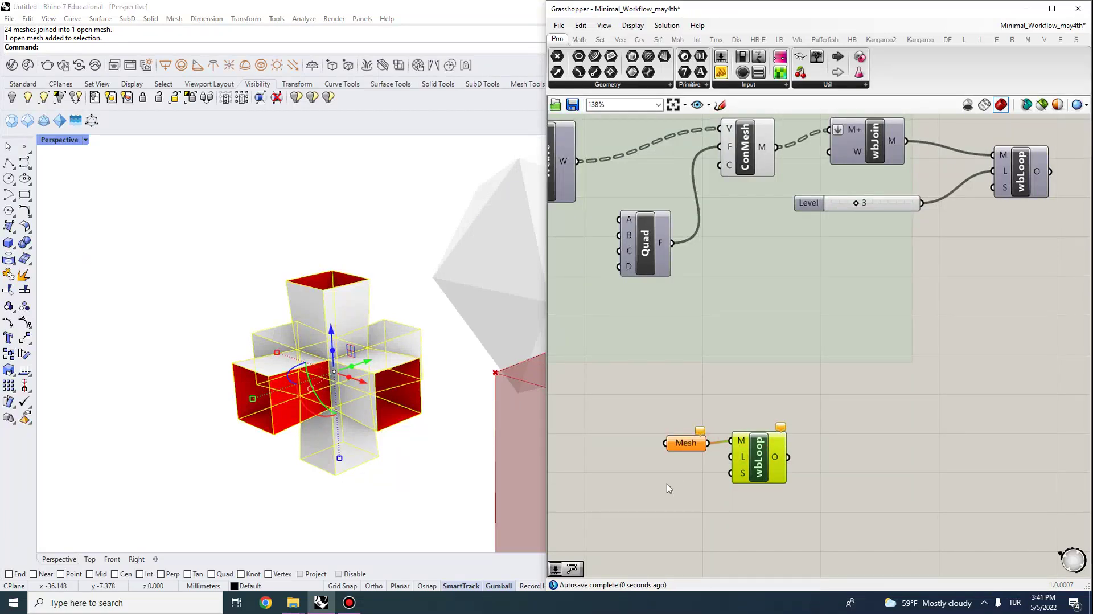
Step: Assign the joined Rhino mesh to the Mesh parameter and hide the original mesh in the viewport
right_click(676, 449)
left_click(795, 501)
left_click(371, 401)
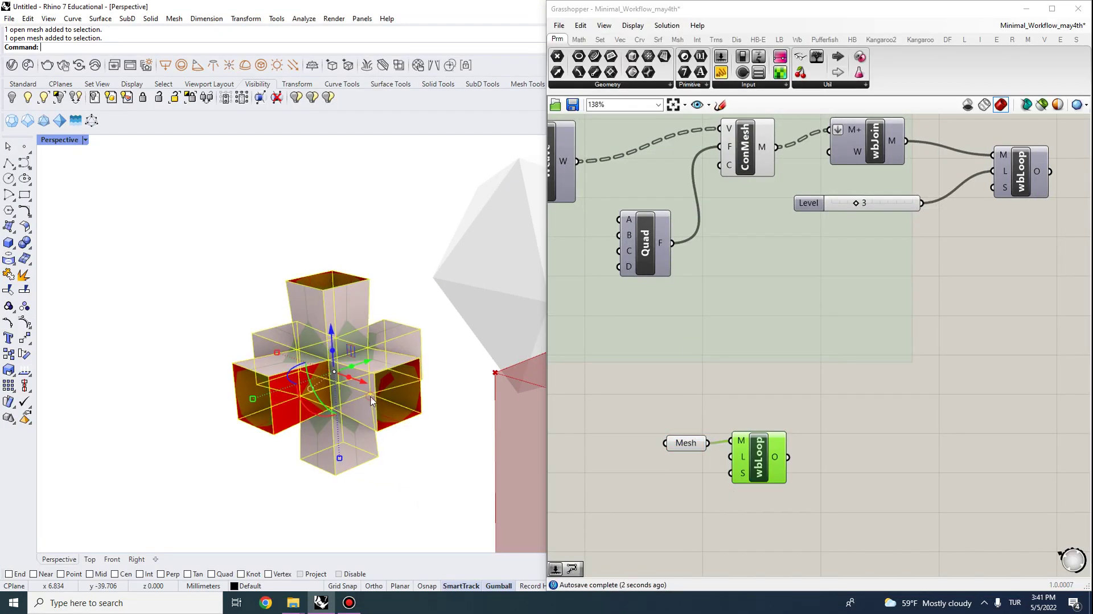
key("Return")
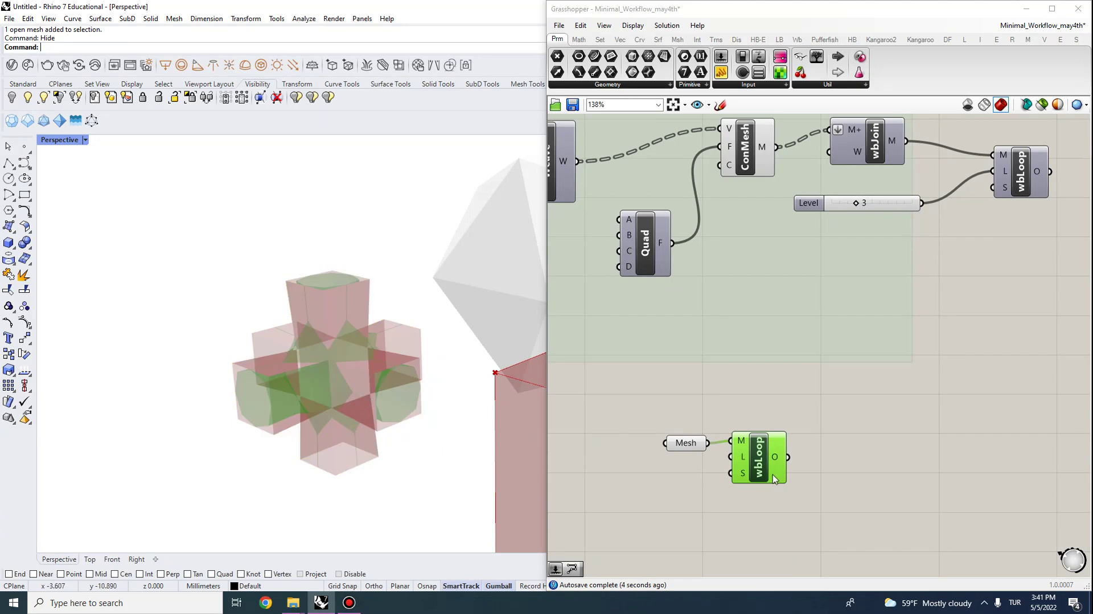
Step: Bake the test wbLoop output and move the baked mesh aside to inspect the seam around the flipped face
right_click(774, 474)
left_click(793, 517)
left_click(803, 573)
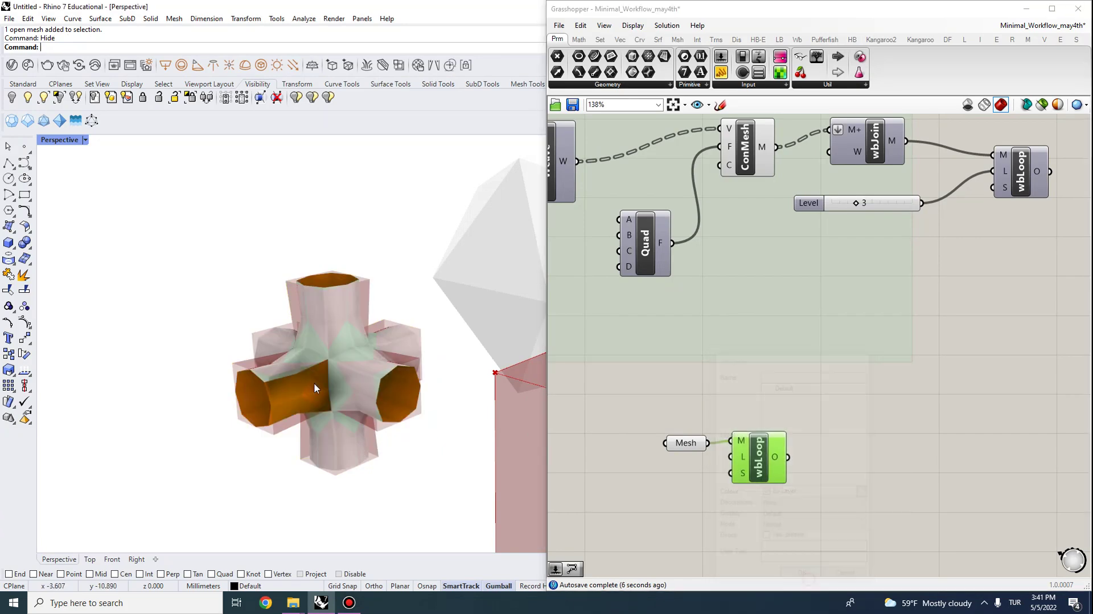
scroll(315, 388, "down", 3)
left_click_drag(315, 388, 227, 416)
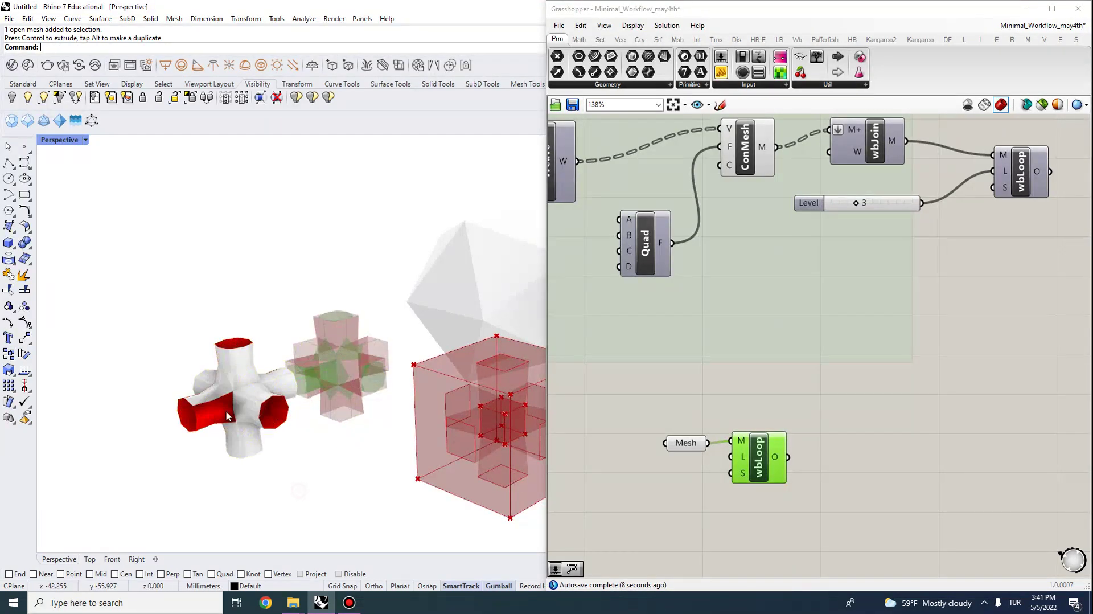
scroll(237, 358, "up", 5)
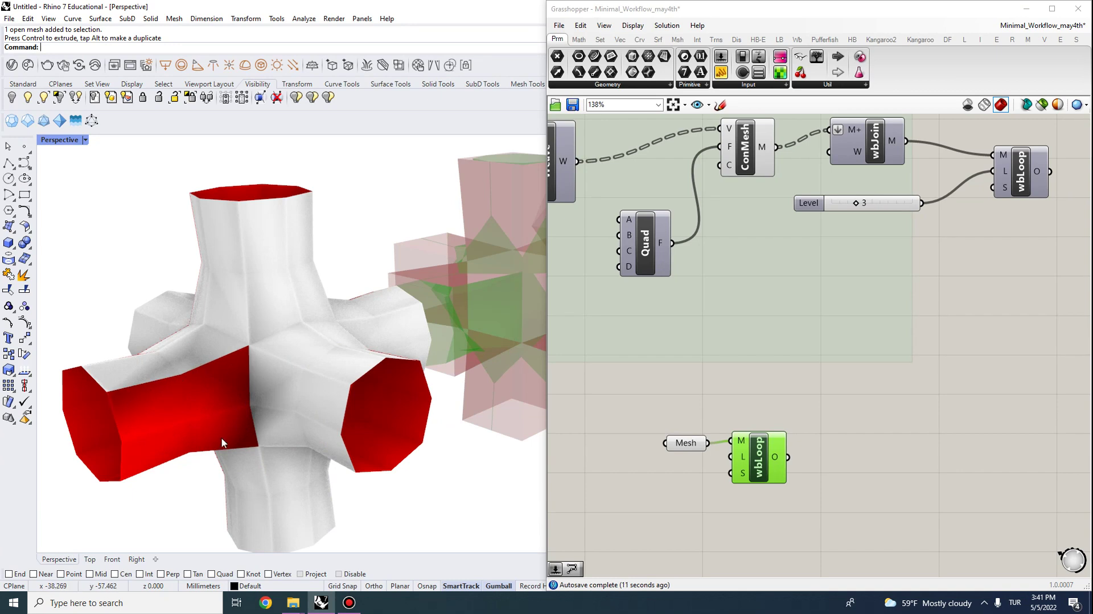
scroll(220, 423, "down", 5)
Step: Delete the baked test mesh, together with the test Mesh parameter and wbLoop component
key("Delete")
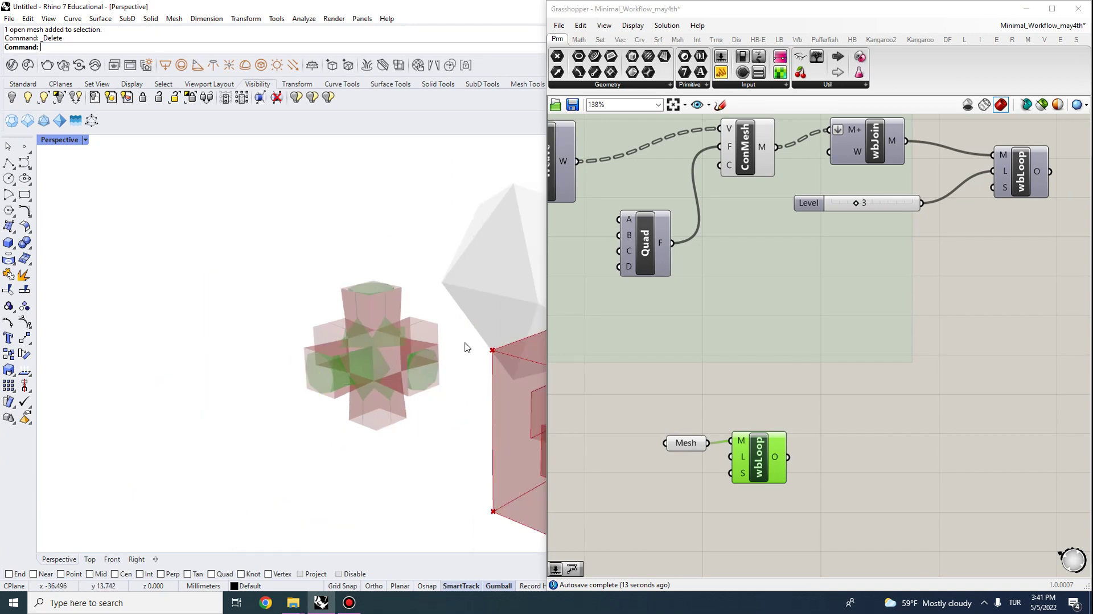
scroll(398, 319, "up", 3)
left_click_drag(823, 506, 572, 418)
key("Delete")
Step: Turn off the previews of all components in the first part of the Step 1 group together
right_click_drag(783, 189, 759, 313)
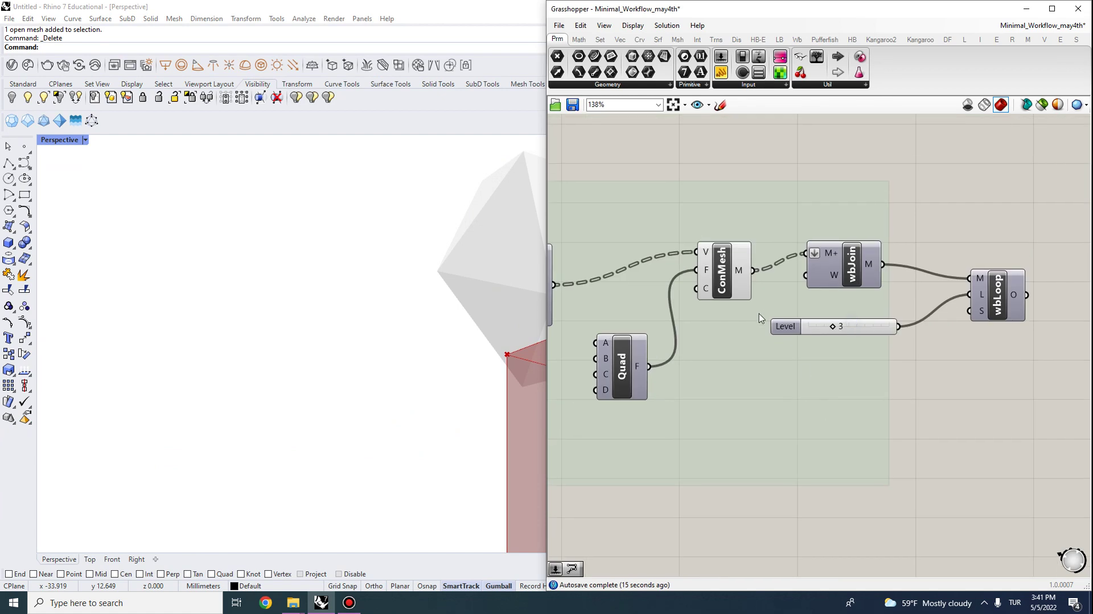
left_click(739, 290)
scroll(315, 327, "down", 4)
scroll(688, 330, "down", 5)
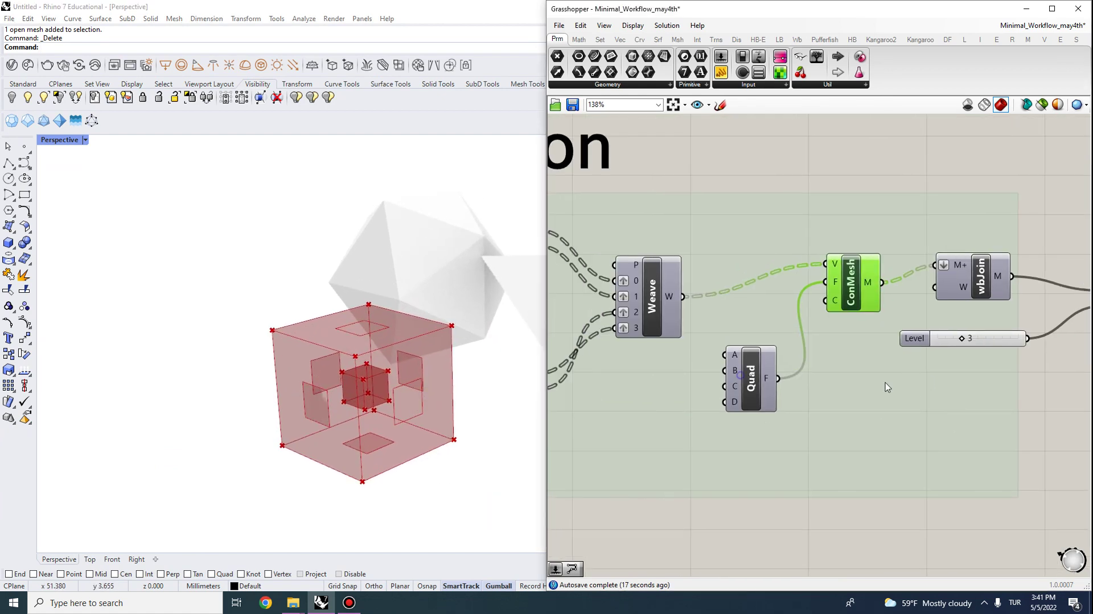
right_click_drag(642, 318, 992, 328)
right_click_drag(693, 342, 735, 330)
left_click_drag(944, 449, 707, 273)
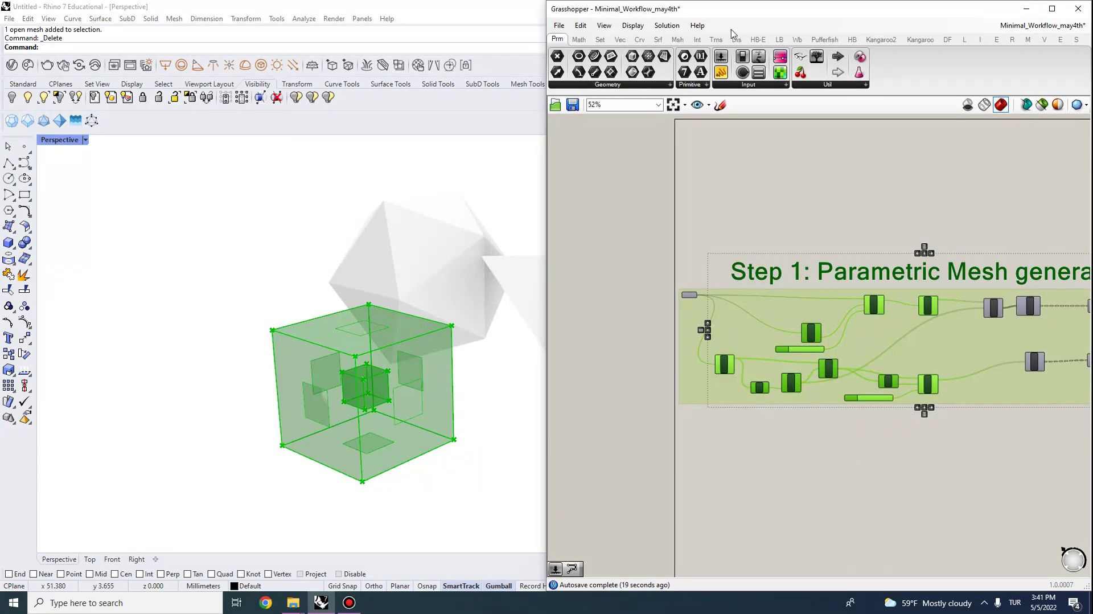
left_click(667, 28)
left_click(716, 193)
left_click(763, 209)
Step: Turn on the preview of the wbJoin component that follows ConMesh
right_click_drag(987, 312, 788, 295)
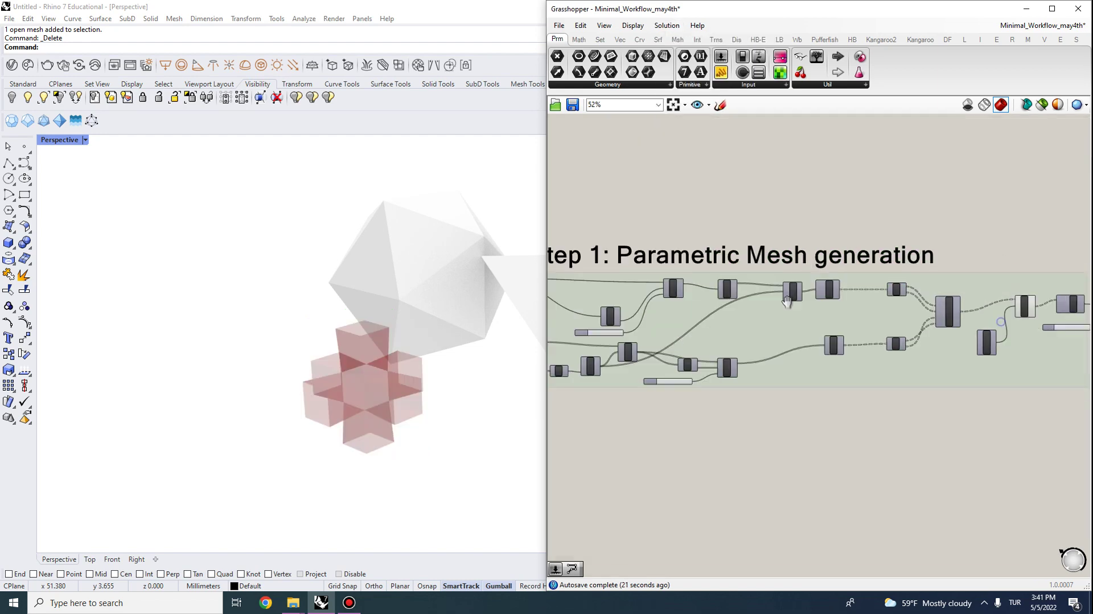
right_click_drag(1070, 299, 865, 286)
scroll(865, 285, "up", 5)
left_click(866, 290)
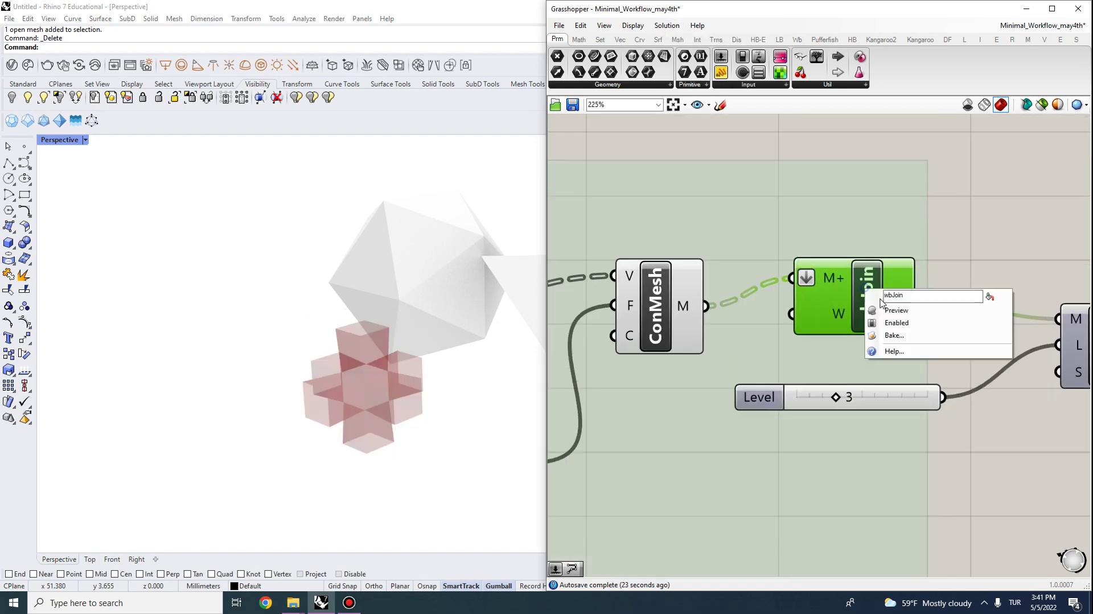
Step: Bake the wbLoop output fed by wbJoin and move the baked smooth mesh clear of the preview
right_click_drag(947, 276, 746, 230)
right_click(910, 302)
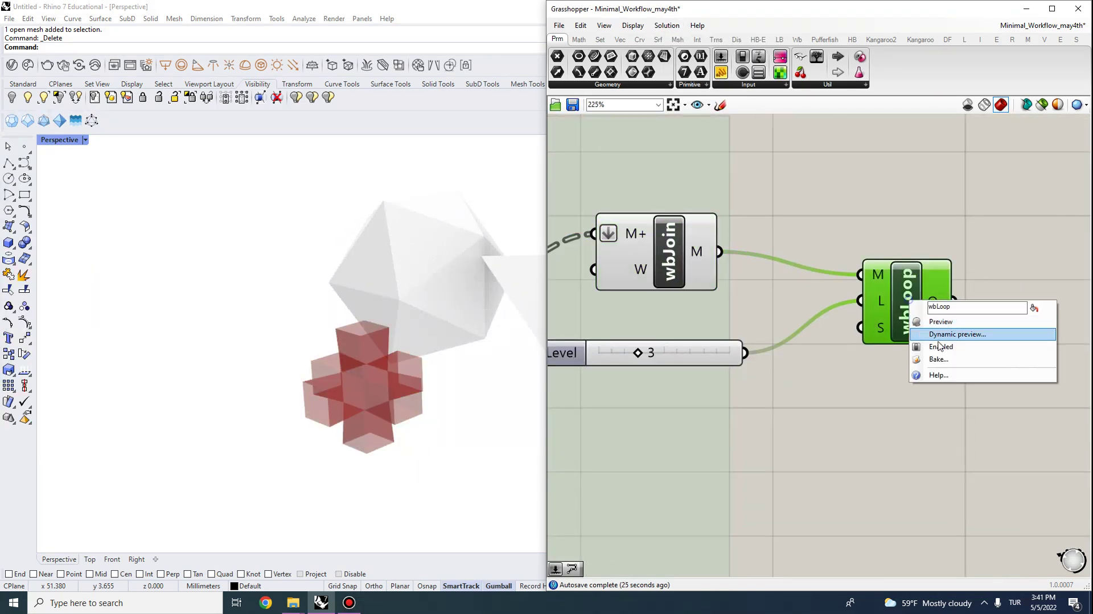
left_click(944, 363)
left_click(950, 472)
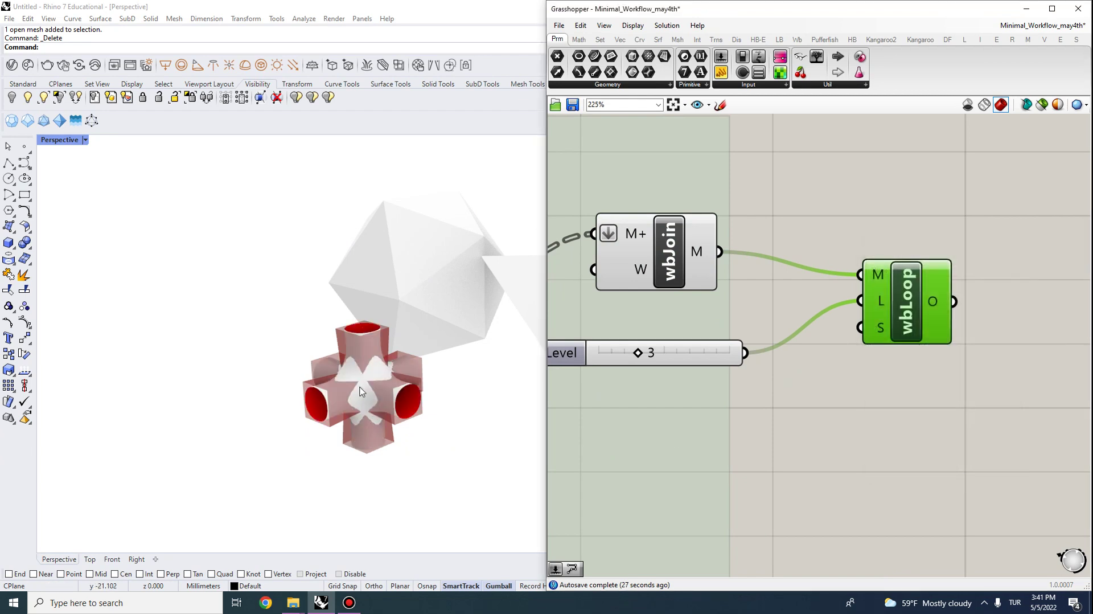
left_click_drag(424, 389, 247, 446)
key("Escape")
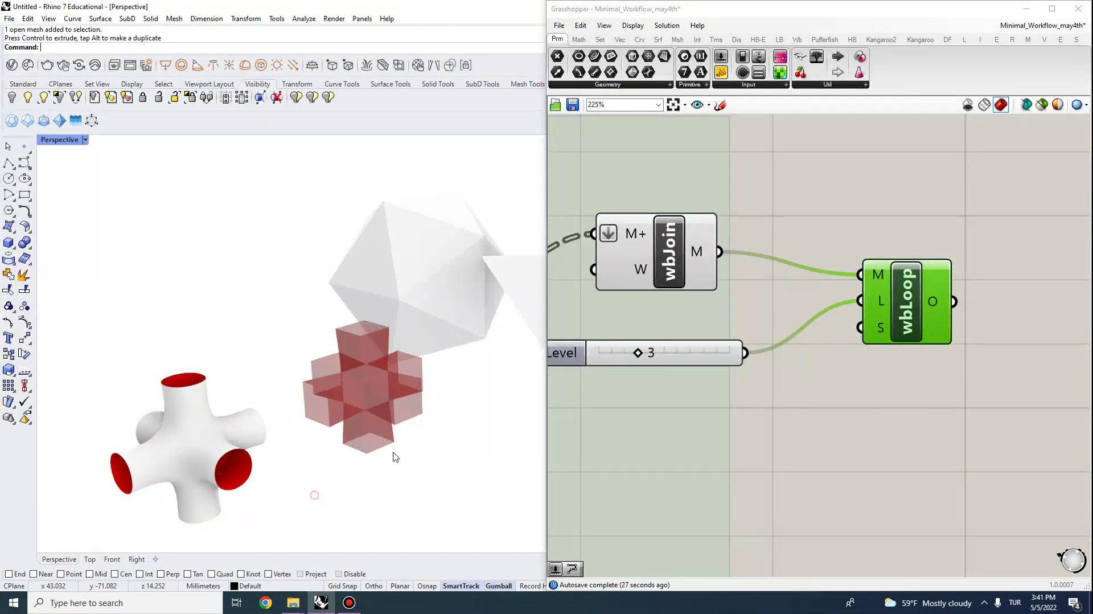
Step: Turn on the preview of wbLoop and turn off the preview of wbJoin
right_click(913, 309)
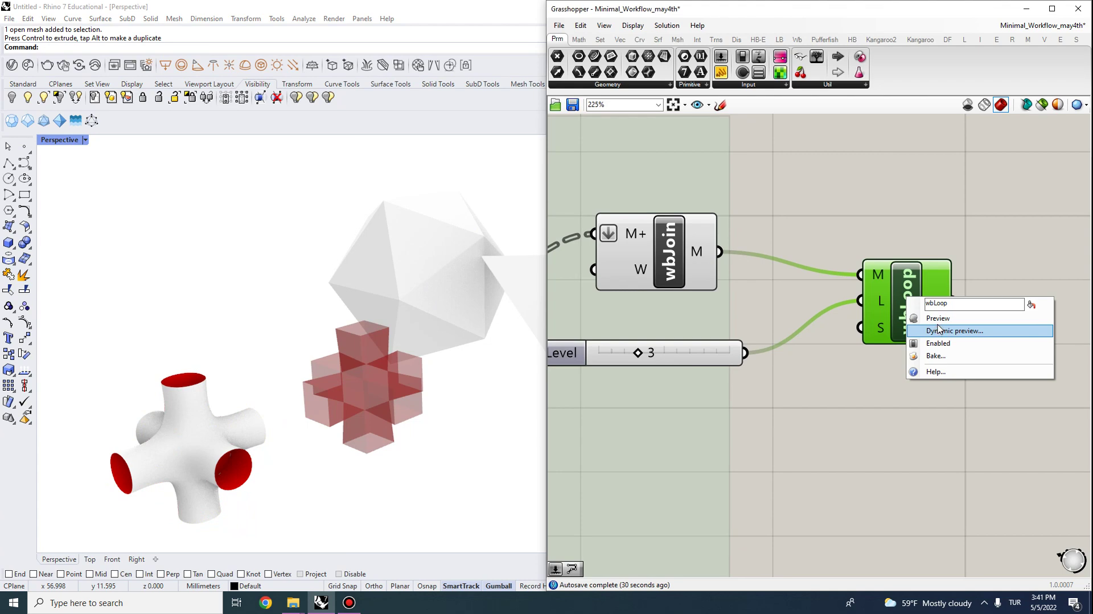
left_click(938, 318)
left_click(677, 253)
right_click(690, 253)
left_click(709, 273)
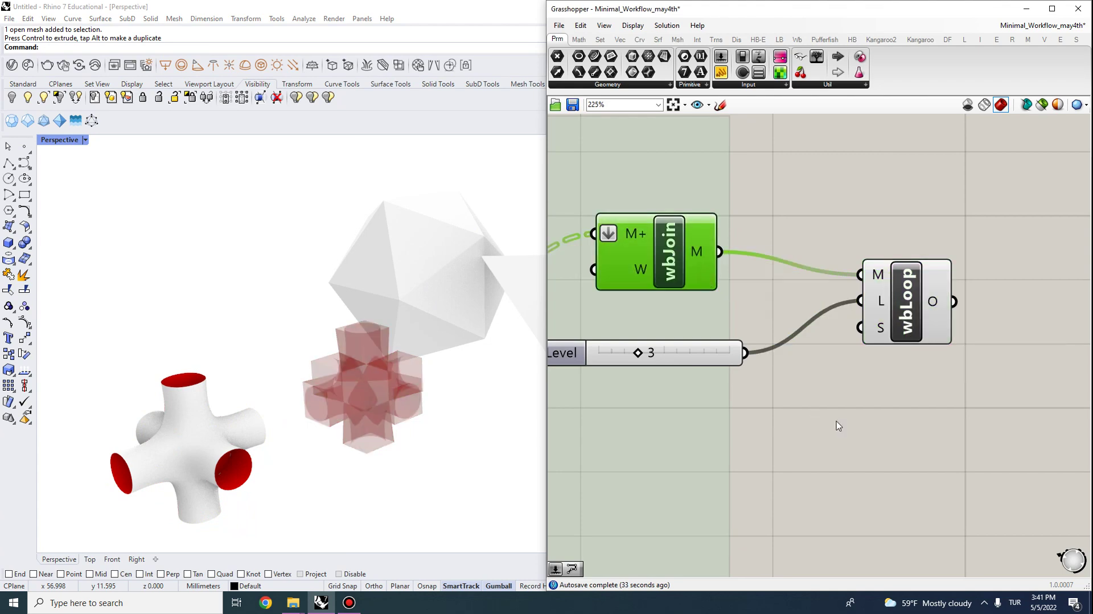
Step: Turn off the preview of the ConMesh component that feeds wbJoin
left_click(839, 426)
scroll(799, 300, "down", 4)
right_click_drag(799, 300, 844, 300)
left_click(696, 276)
right_click(697, 275)
left_click(722, 298)
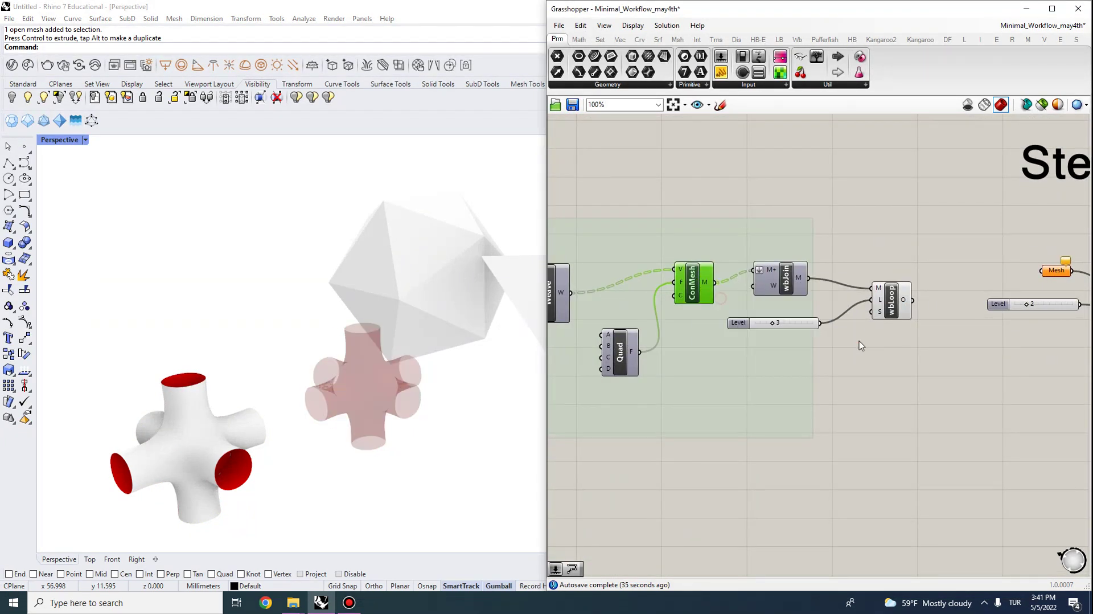
Step: Set the Level slider feeding wbLoop to 2
left_click(860, 346)
scroll(837, 319, "up", 4)
mouse_move(699, 338)
left_mouse_down()
mouse_move(664, 337)
mouse_move(690, 343)
left_mouse_up()
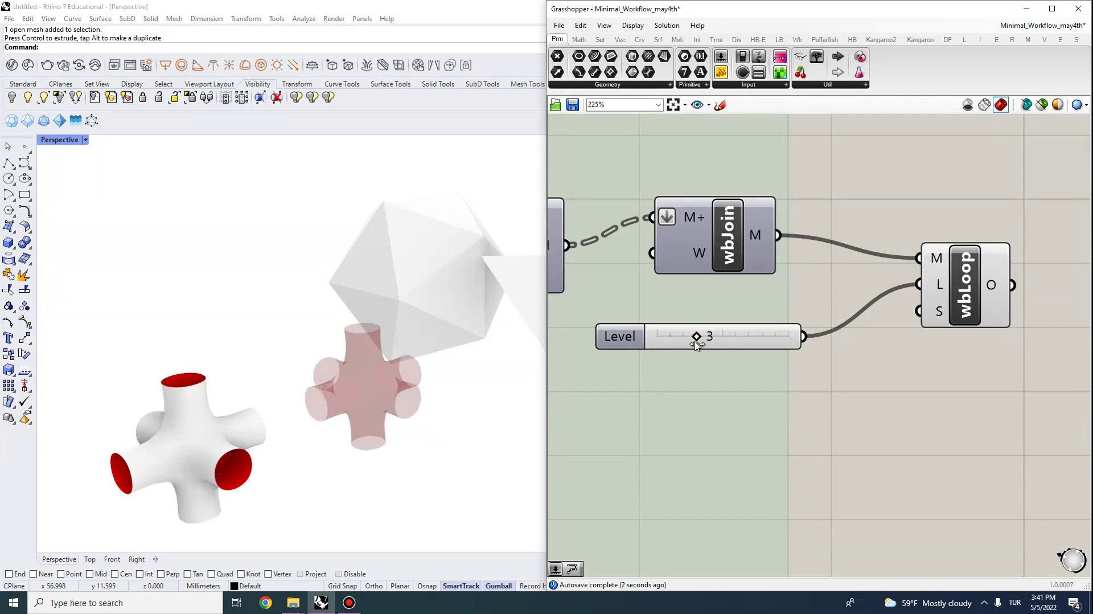
left_click(178, 447)
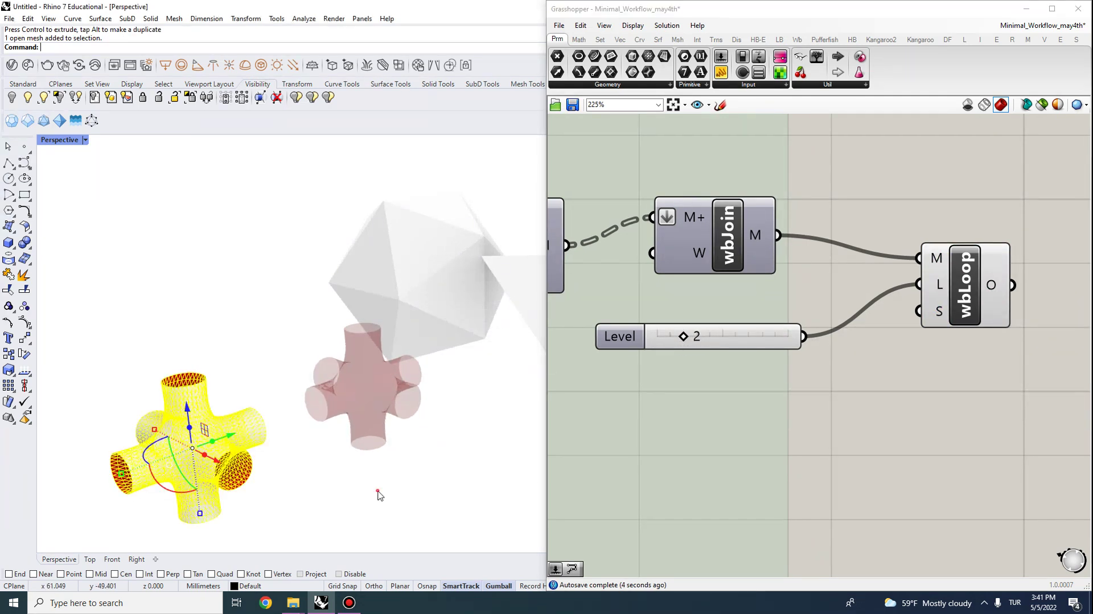
left_click(378, 491)
Step: Select the dodecahedron polysurface in the Rhino viewport and assign it as the geometry of the Geo parameter that starts Step 1
scroll(347, 450, "down", 3)
right_click_drag(302, 401, 289, 475)
scroll(848, 296, "down", 3)
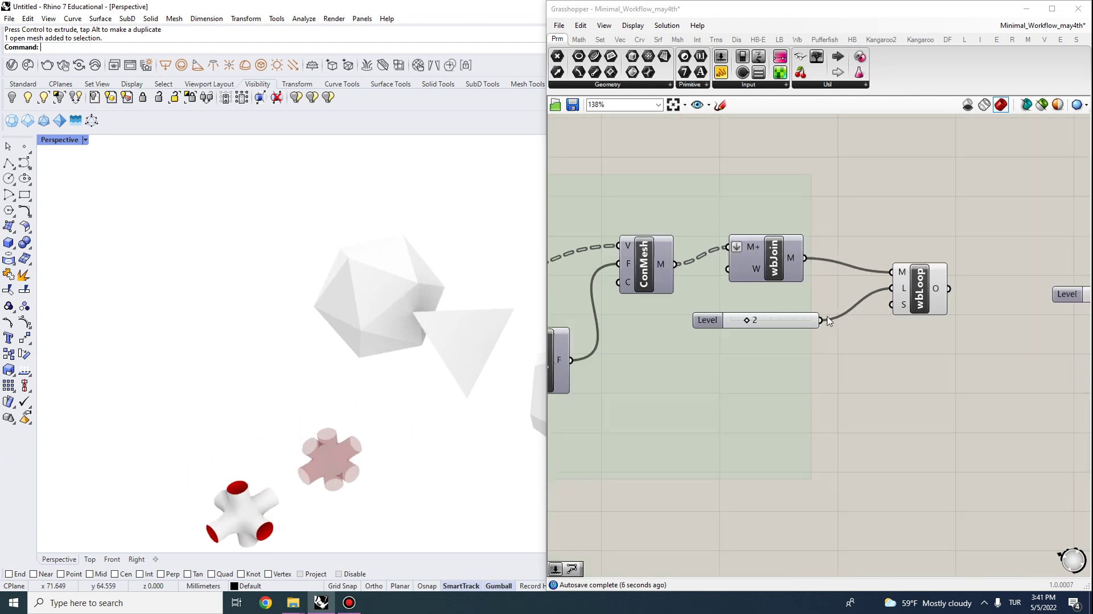
right_click_drag(199, 426, 439, 426)
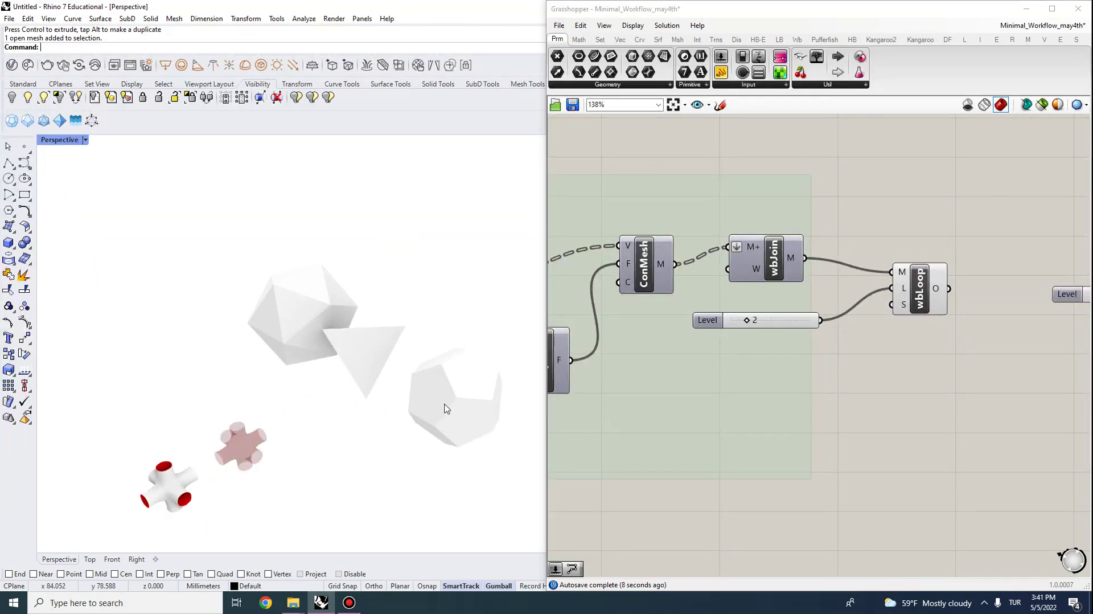
right_click_drag(380, 363, 318, 339, "shift")
left_click(401, 385)
scroll(418, 366, "up", 4)
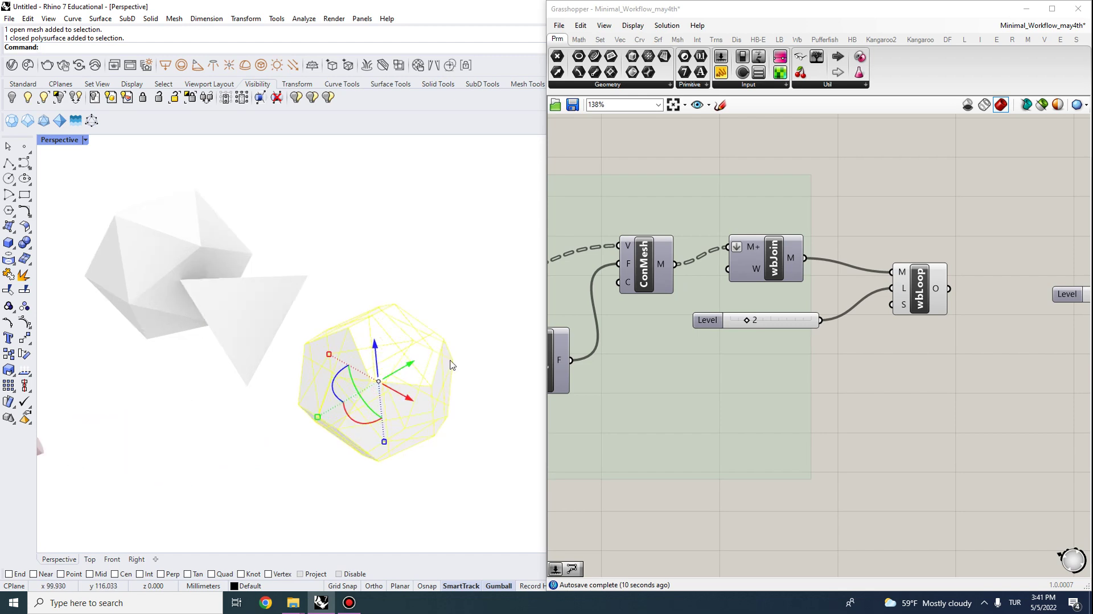
left_click(430, 278)
scroll(391, 371, "down", 3)
left_click(437, 378)
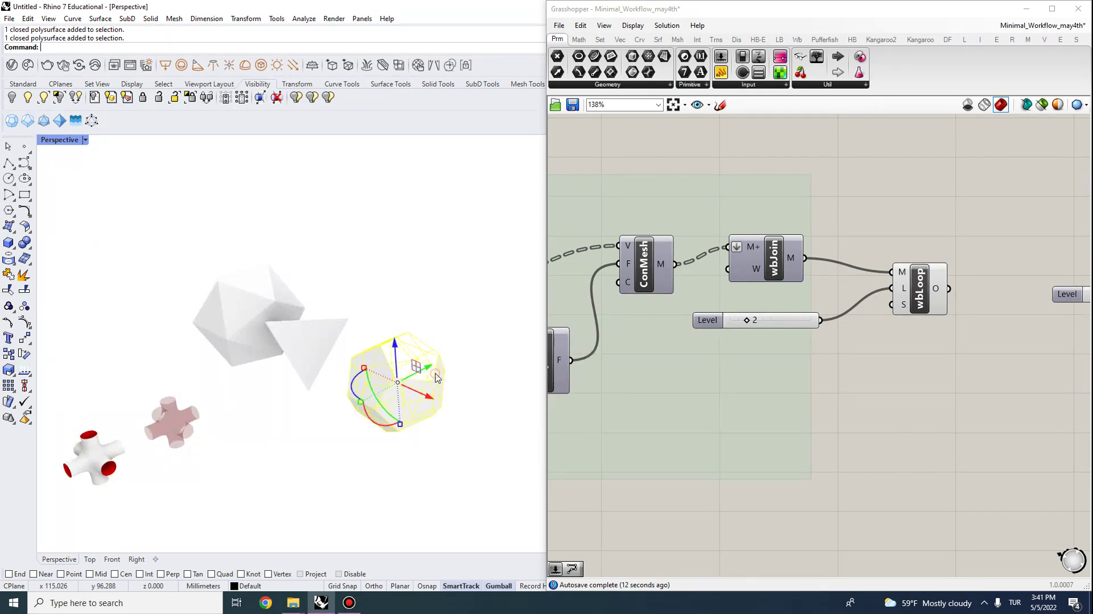
right_click_drag(792, 322, 876, 332)
scroll(786, 308, "down", 2)
right_click_drag(628, 216, 800, 228)
right_click_drag(617, 197, 915, 237)
right_click_drag(576, 267, 1054, 238)
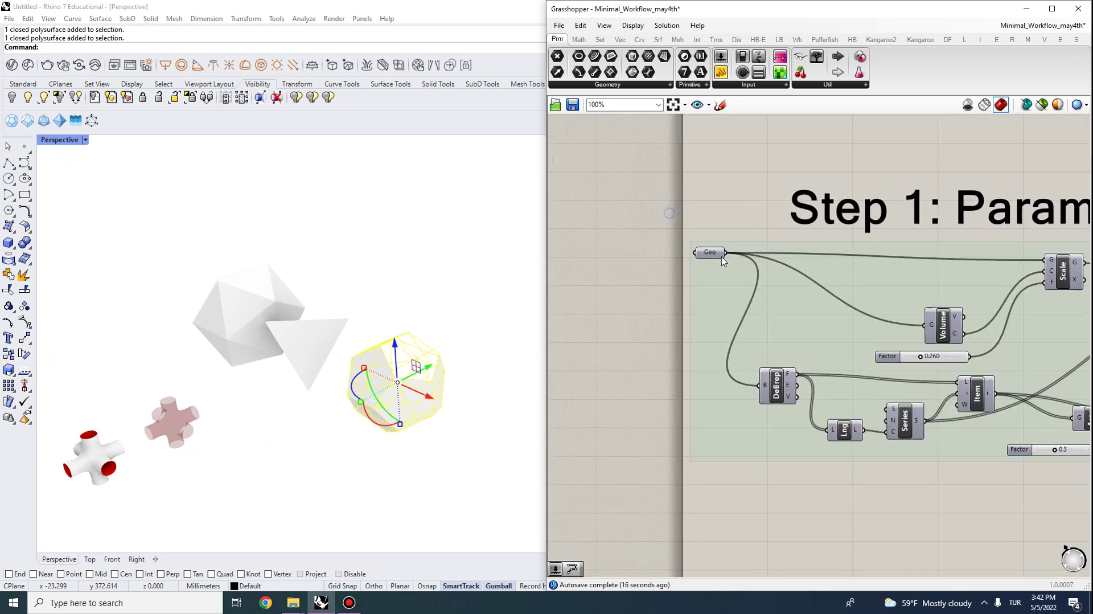
scroll(721, 261, "up", 2)
right_click(706, 252)
left_click(752, 390)
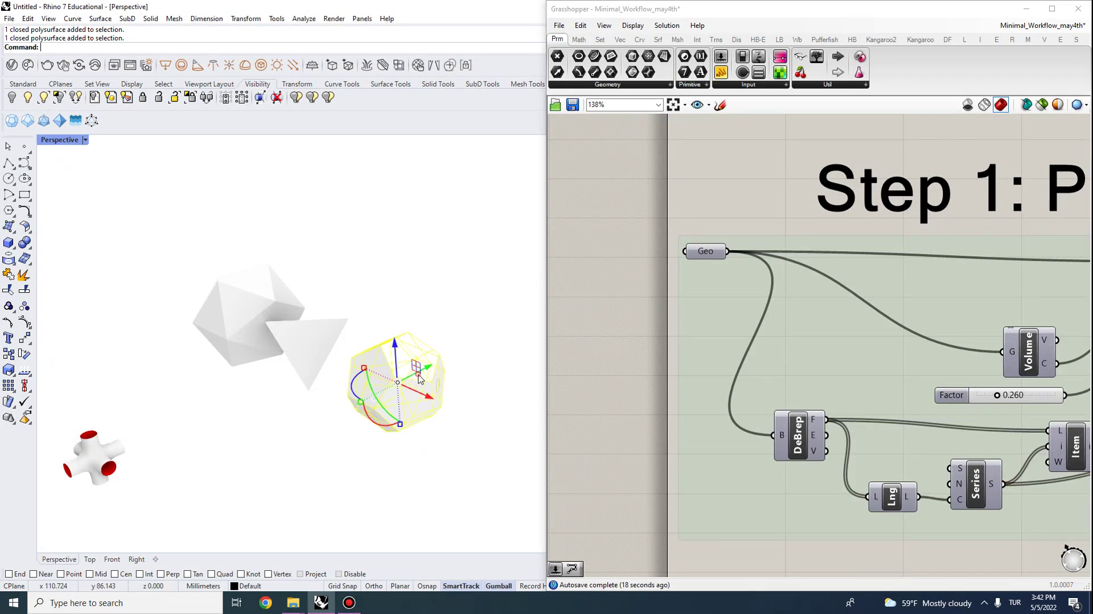
Step: Hide the source dodecahedron polysurface in the Rhino viewport
type("Hide")
key("Return")
scroll(447, 403, "up", 5)
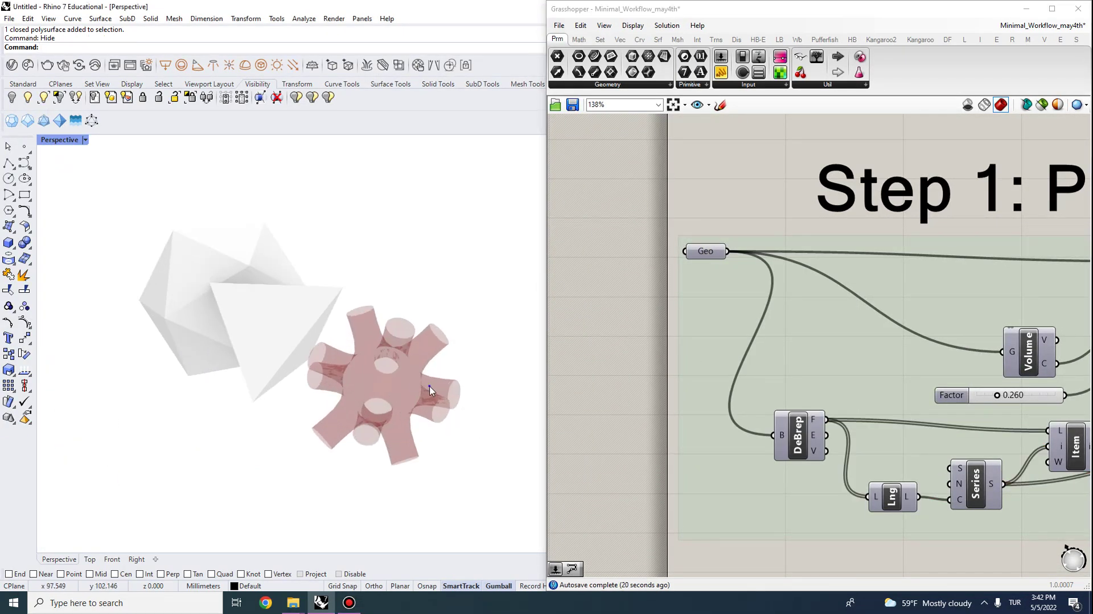
Step: Bake the wbLoop mesh of the dodecahedron and move the baked mesh clear of the preview
scroll(647, 285, "down", 5)
right_click_drag(751, 345, 575, 283)
right_click_drag(1056, 357, 738, 305)
right_click(910, 267)
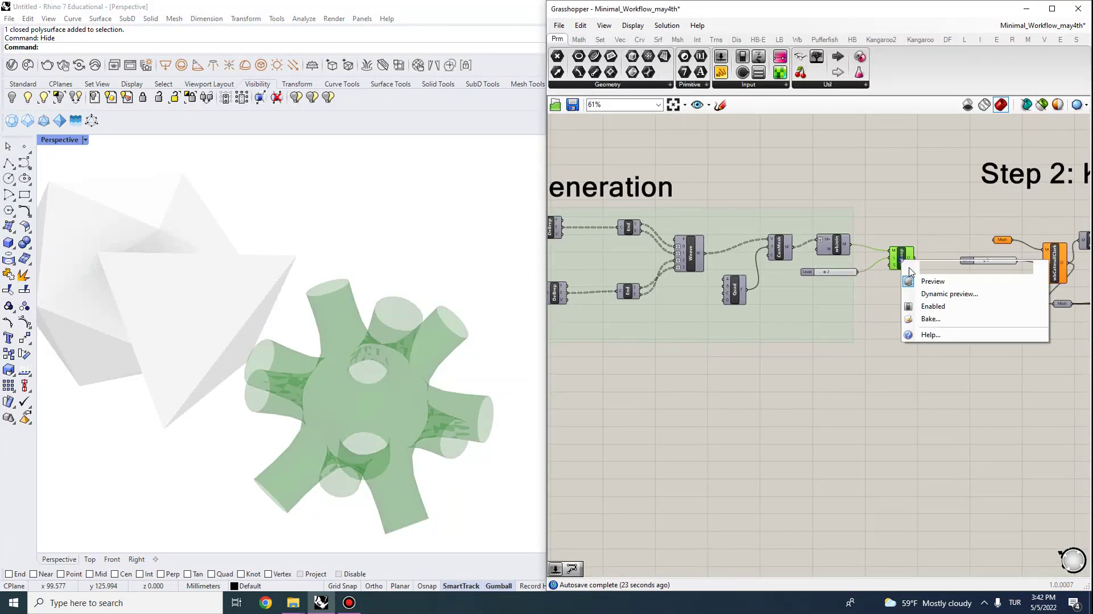
left_click(924, 318)
left_click(935, 417)
scroll(419, 391, "down", 4)
left_click(418, 393)
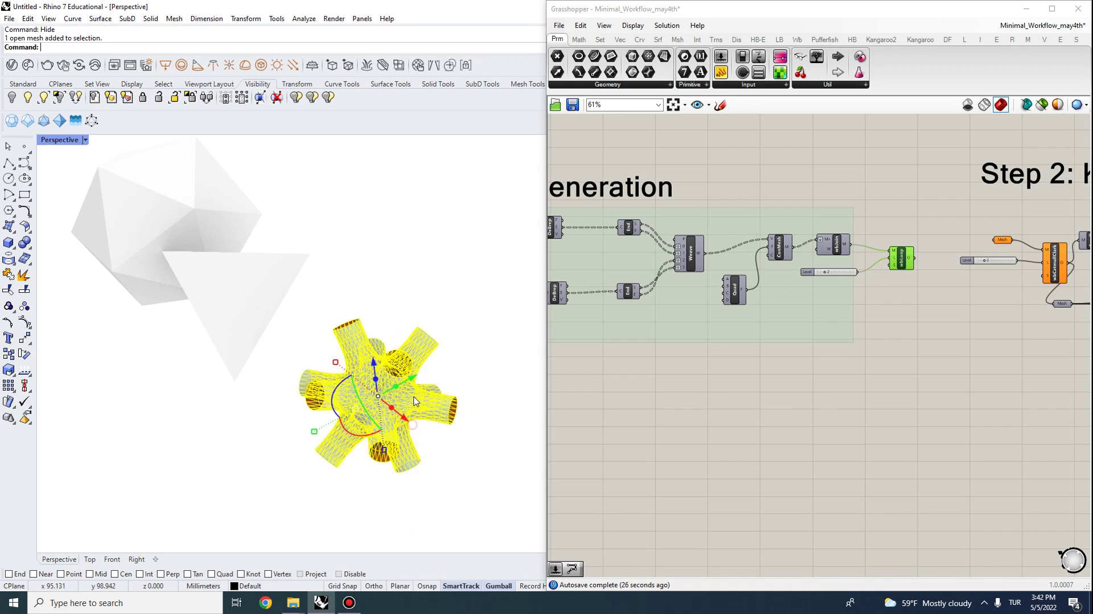
scroll(418, 392, "down", 5)
left_click_drag(430, 376, 326, 475)
left_click(326, 476)
scroll(255, 470, "up", 5)
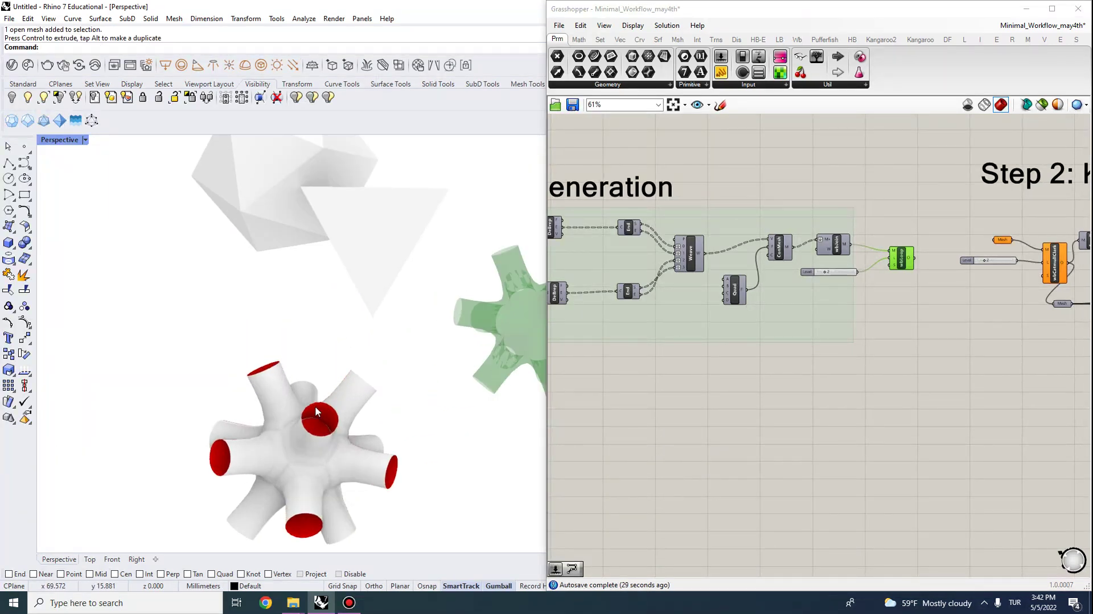
Step: Set the Factor slider of the face Scale component to 0.2 and increase the Factor slider of the volume Scale component
scroll(316, 406, "down", 4)
right_click_drag(342, 401, 377, 402)
right_click_drag(813, 317, 1080, 350)
right_click_drag(575, 316, 664, 313)
scroll(672, 311, "up", 3)
scroll(645, 332, "up", 3)
mouse_move(667, 322)
left_mouse_down()
mouse_move(642, 327)
mouse_move(668, 327)
left_mouse_up()
right_click_drag(892, 376, 707, 319)
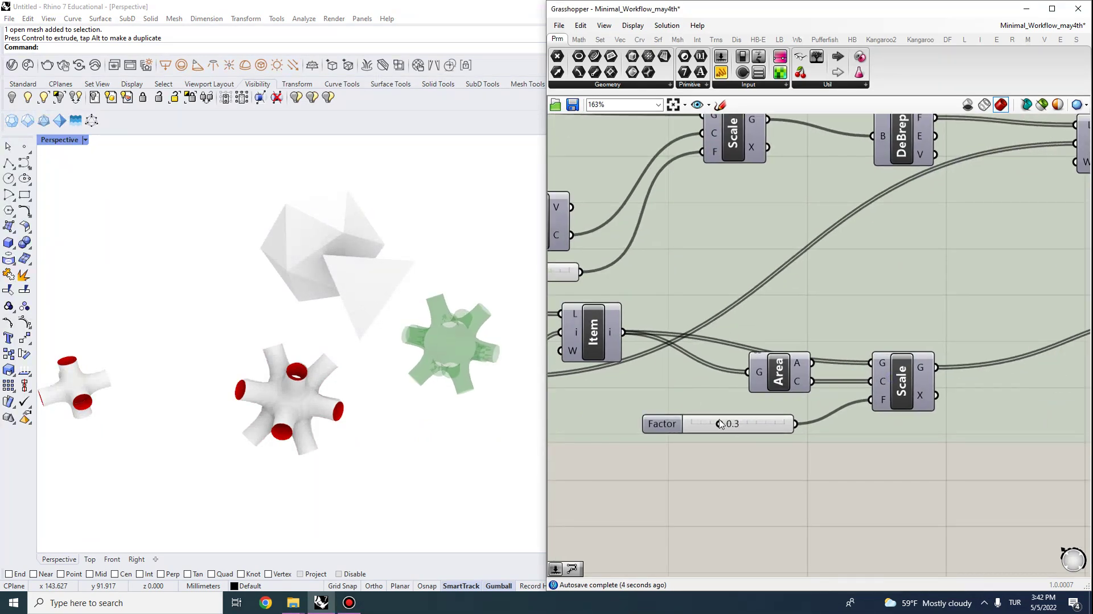
mouse_move(721, 425)
left_mouse_down()
mouse_move(748, 424)
mouse_move(709, 427)
left_mouse_up()
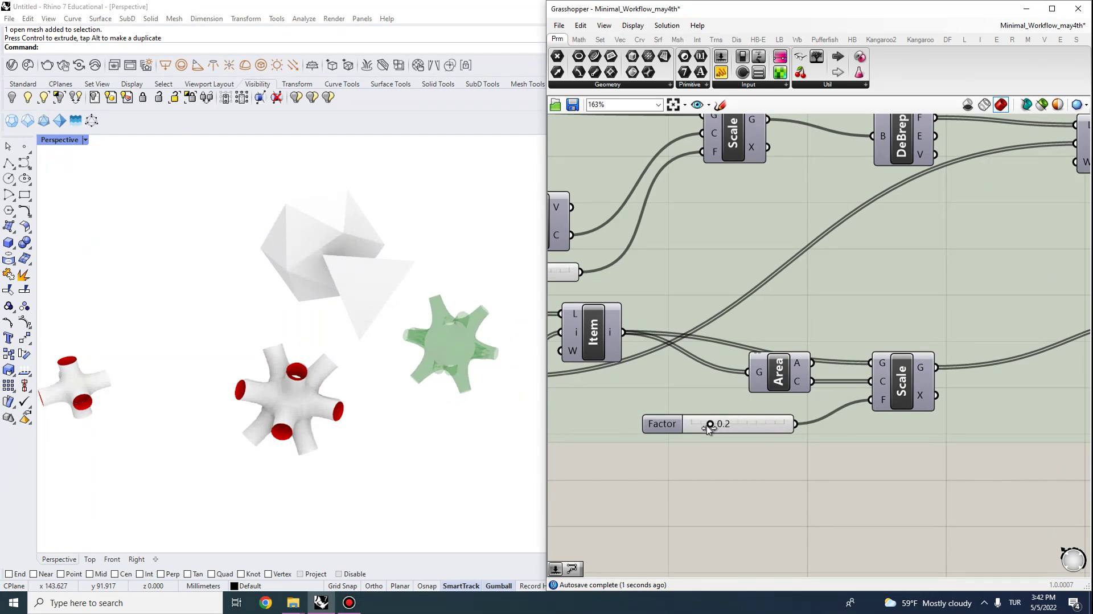
right_click_drag(650, 284, 778, 322)
left_click_drag(633, 313, 645, 313)
Step: Bake the wbLoop output of the adjusted dodecahedron mesh and place it beside the previously baked meshes
scroll(630, 262, "down", 5)
right_click_drag(928, 320, 570, 295)
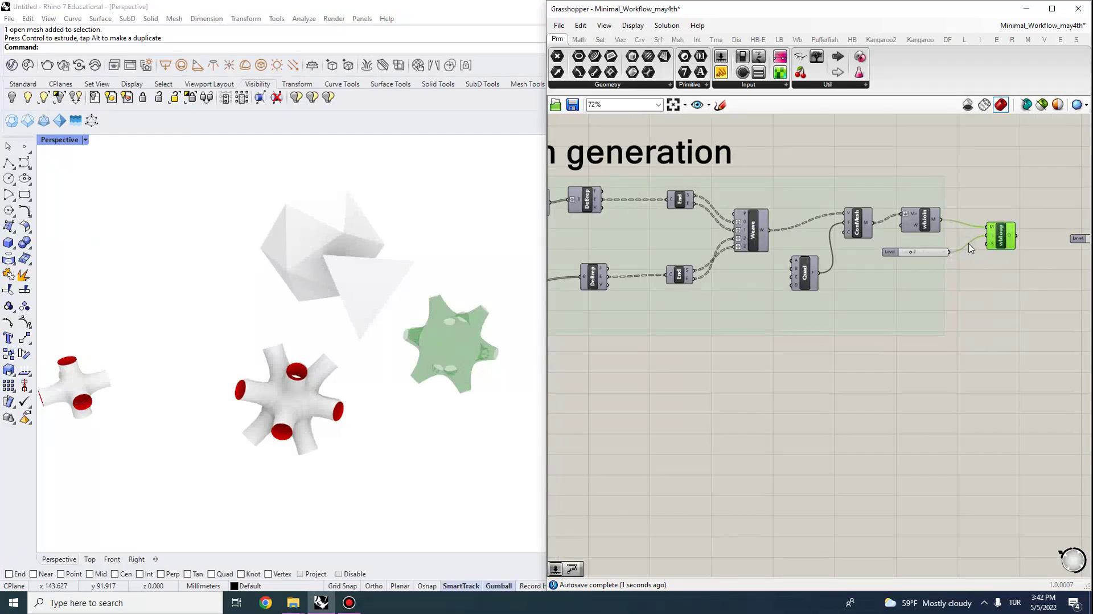
right_click(1000, 242)
left_click(969, 296)
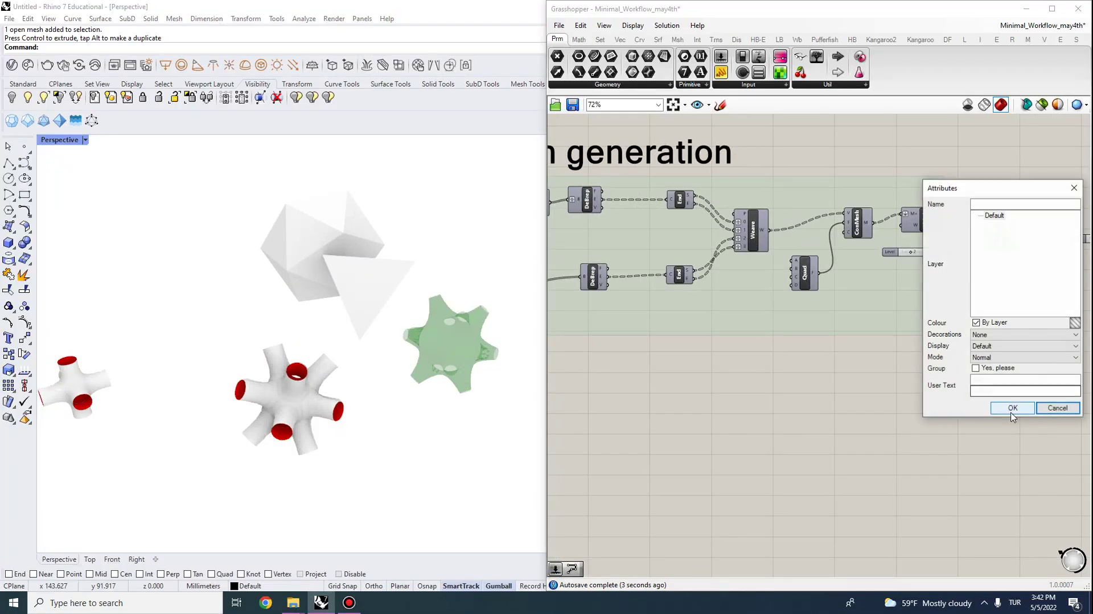
left_click(1012, 404)
scroll(493, 361, "down", 4)
right_click_drag(493, 361, 473, 369)
left_click_drag(463, 366, 286, 476)
left_click(323, 492)
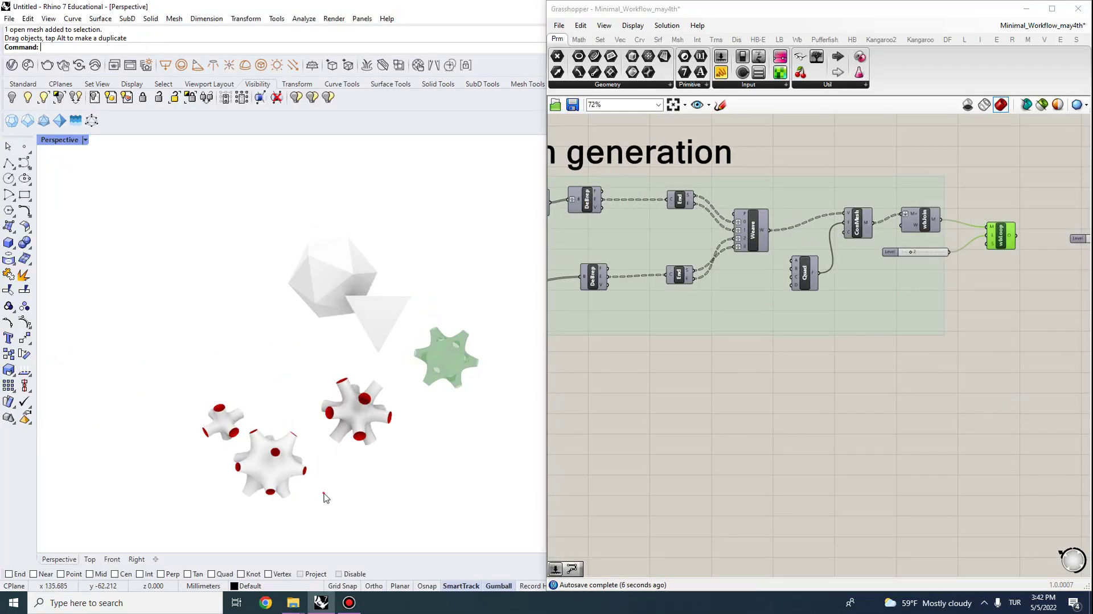
Step: Examine the baked smooth meshes up close from several angles and compare their branch and core shapes
scroll(331, 484, "up", 4)
scroll(238, 413, "up", 5)
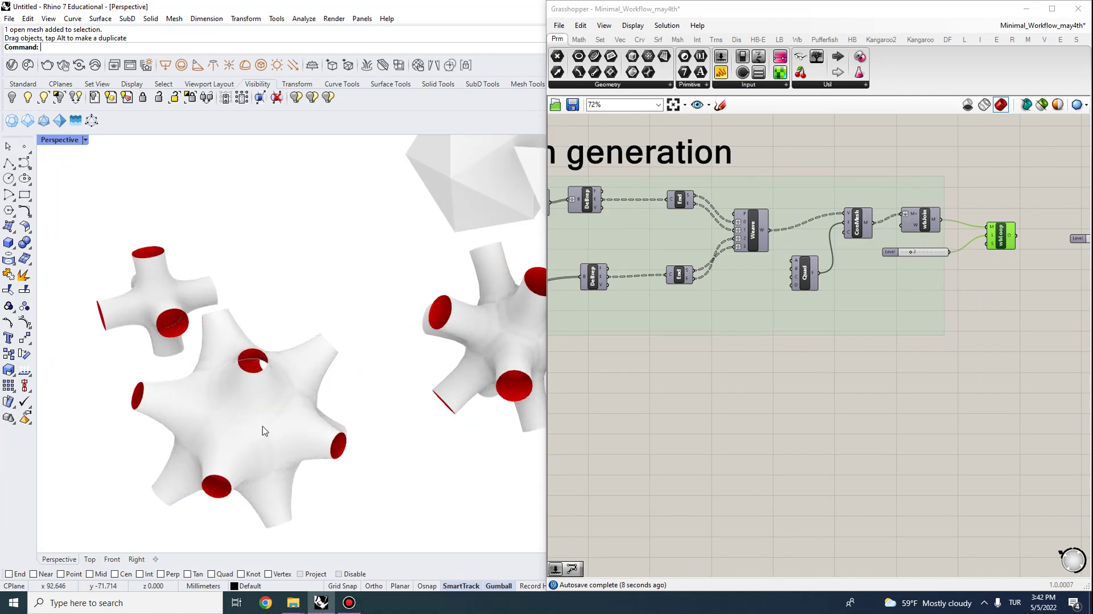
right_click_drag(238, 406, 347, 403)
scroll(255, 245, "down", 5)
left_click(356, 368)
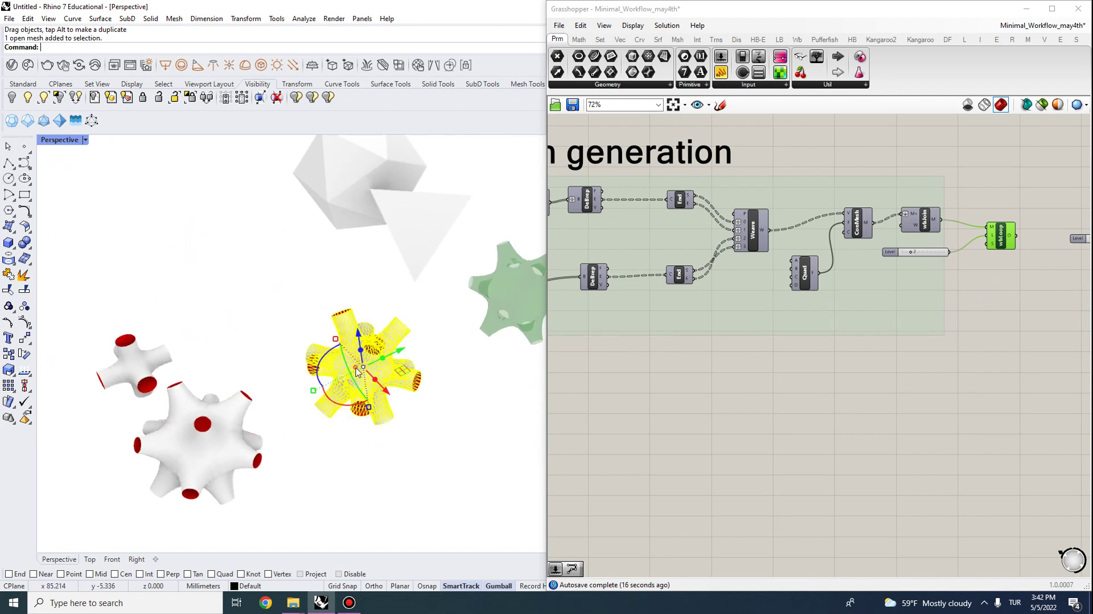
left_click(389, 487)
mouse_move(286, 363)
right_mouse_down()
mouse_move(309, 342)
mouse_move(293, 348)
right_mouse_up()
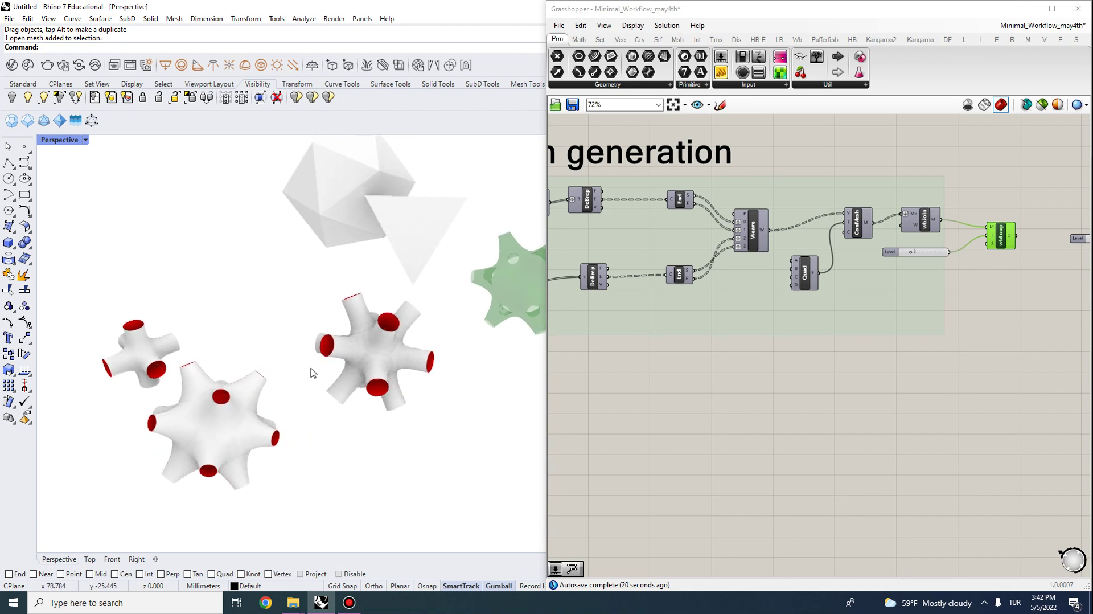
scroll(392, 324, "up", 4)
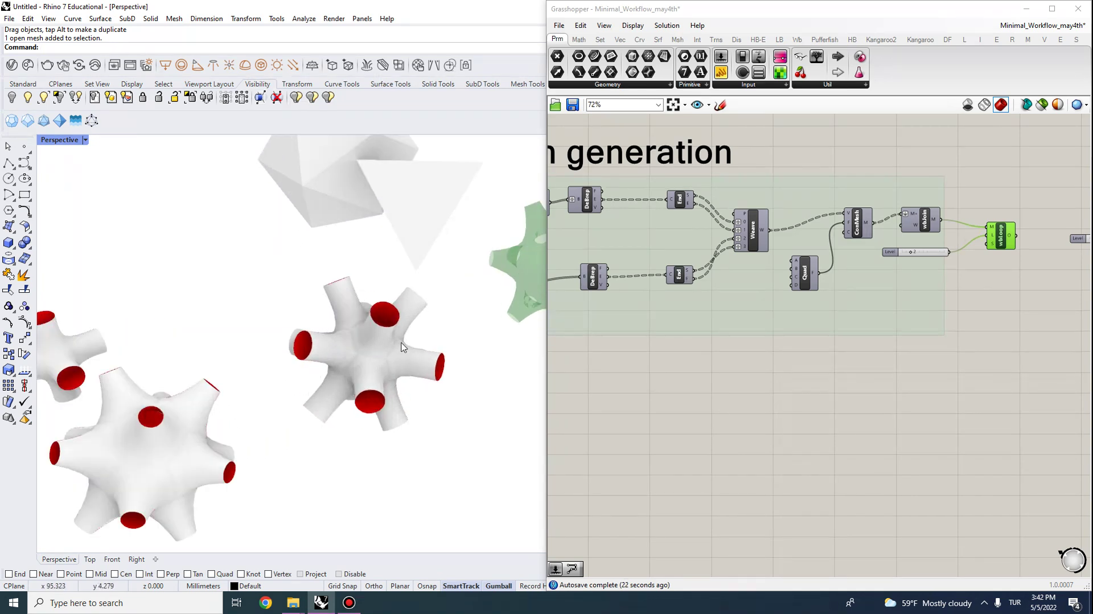
right_click_drag(387, 322, 305, 273)
scroll(283, 263, "up", 2)
scroll(294, 293, "up", 3)
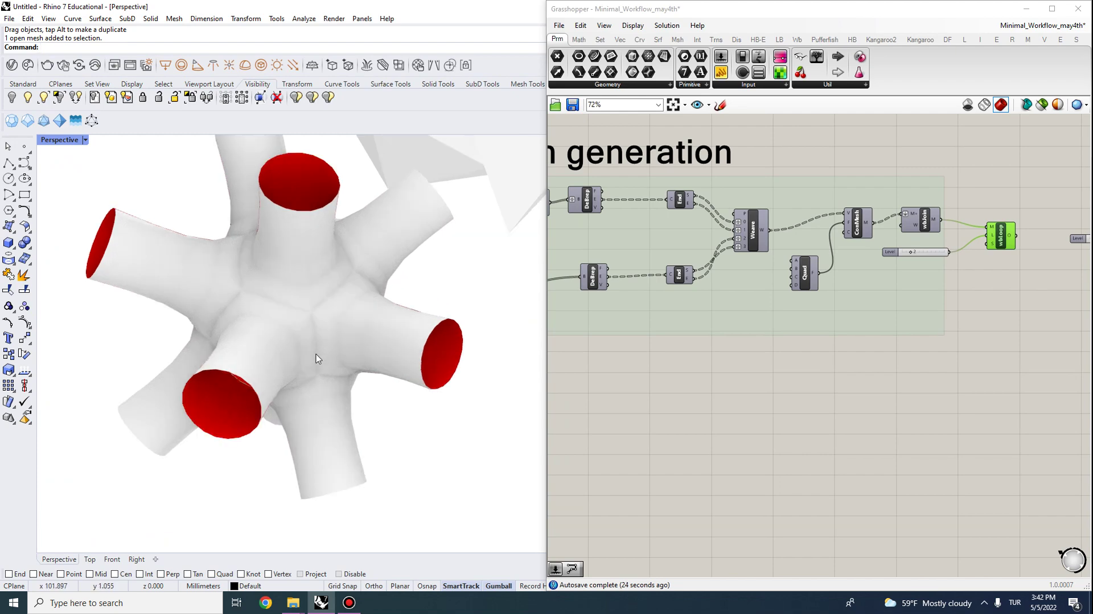
scroll(338, 352, "down", 5)
right_click_drag(339, 352, 387, 363)
scroll(381, 373, "down", 4)
right_click_drag(355, 397, 375, 389)
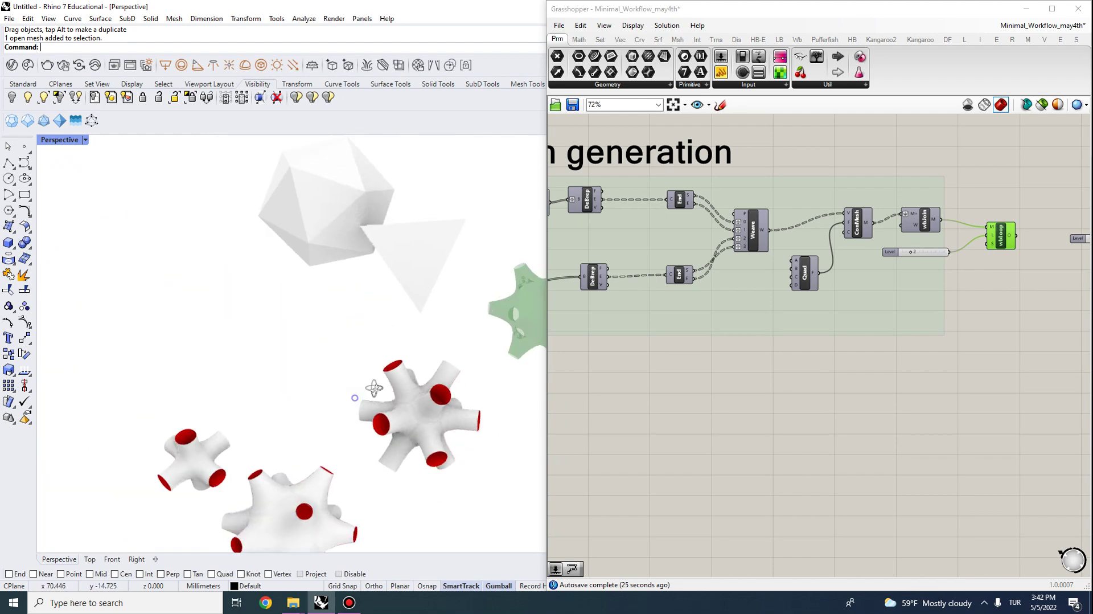
Step: Minimize Grasshopper and create a Platonic Solids Icosahedron with the Polyhedron command as a mesh in the free space beside the existing solids
left_click(1027, 8)
right_click_drag(270, 276, 400, 405)
scroll(460, 541, "up", 2)
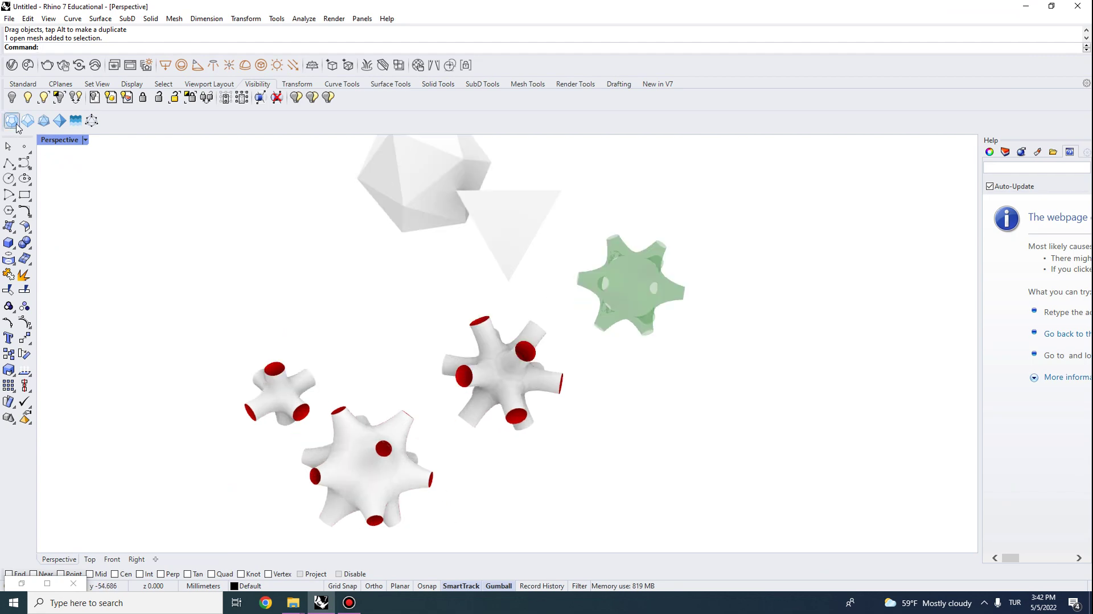
left_click(12, 121)
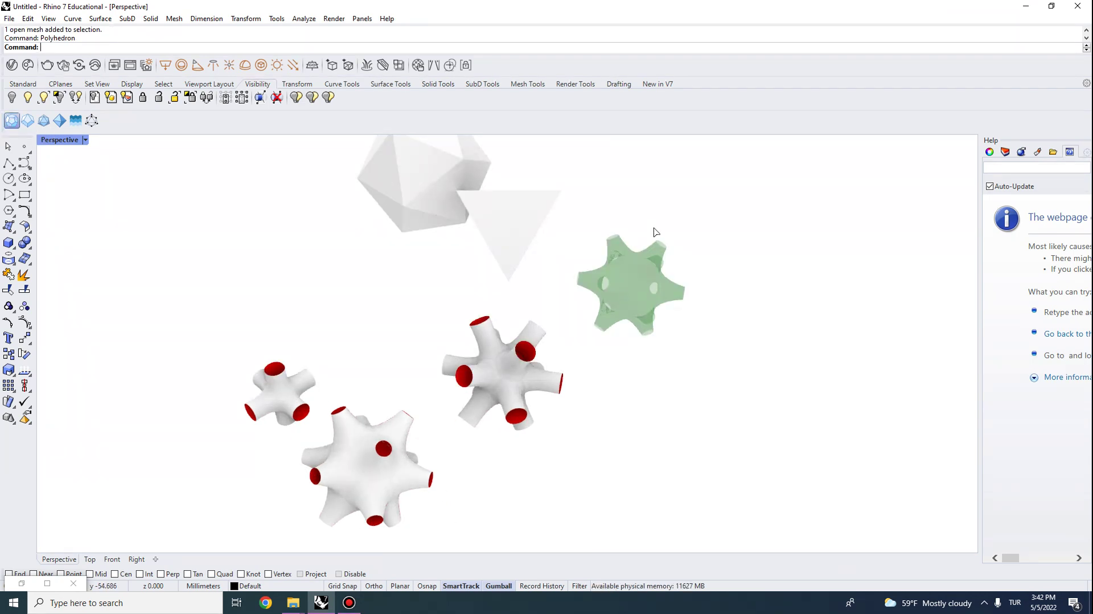
left_click(661, 392)
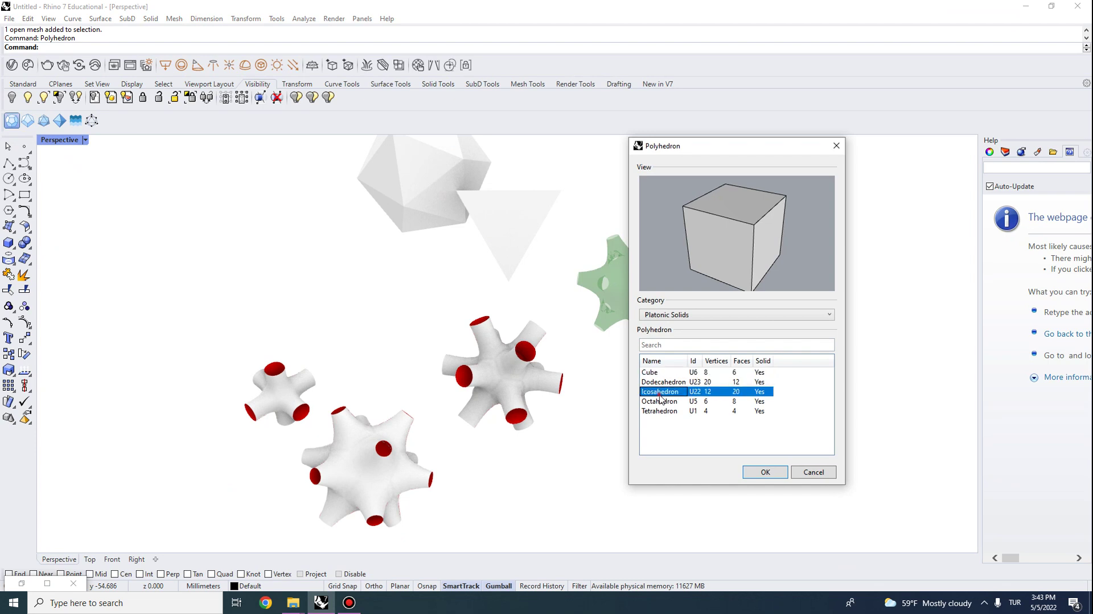
left_click(766, 476)
left_click(257, 274)
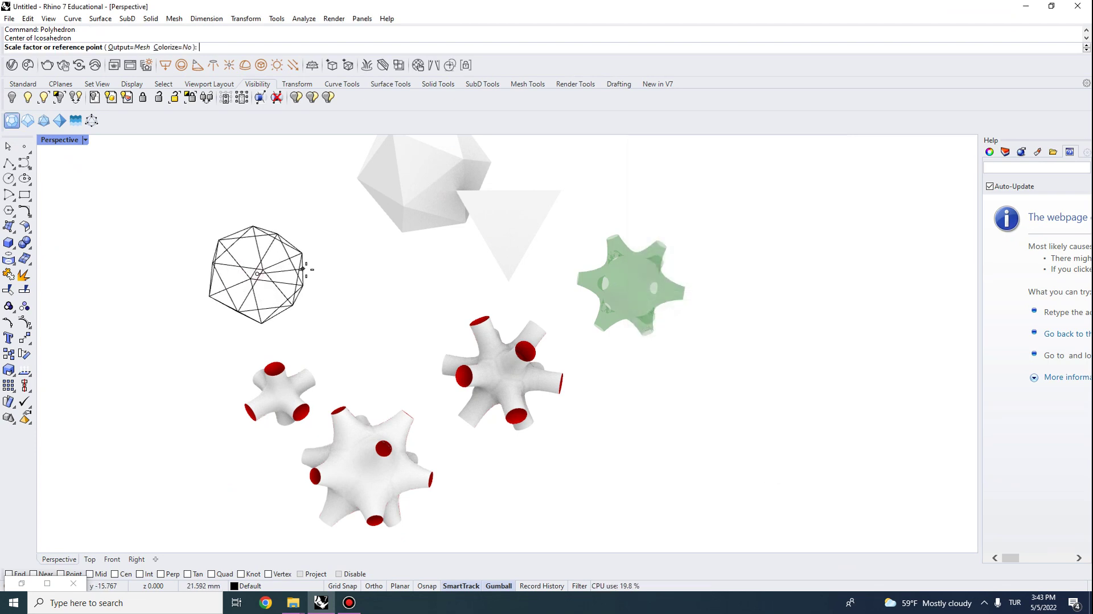
left_click(299, 306)
Step: Explode the new icosahedron mesh into separate face meshes
scroll(420, 342, "up", 5)
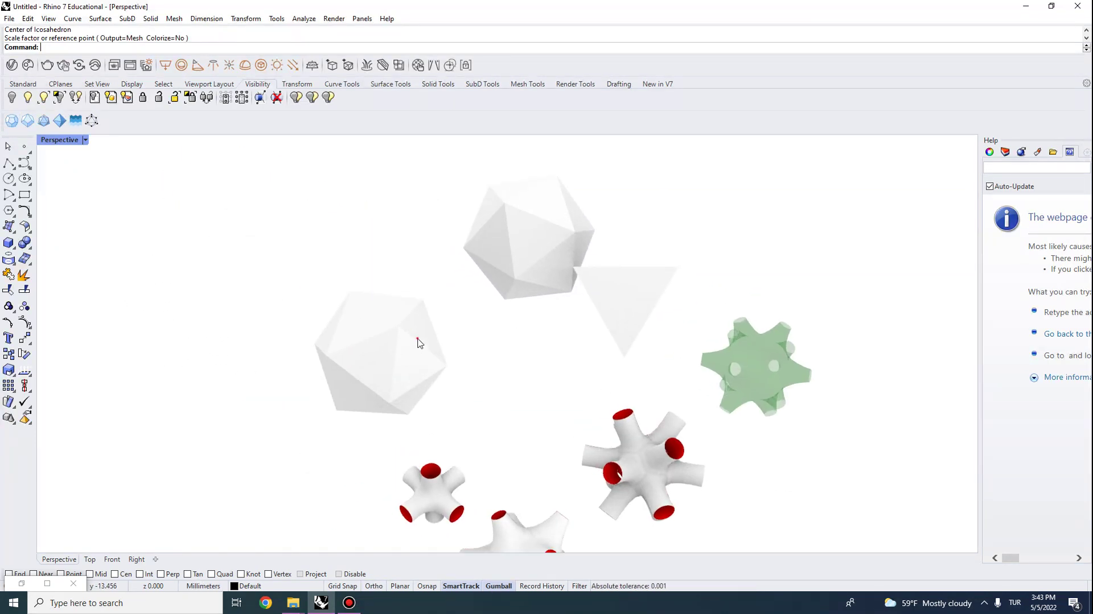
left_click(422, 353)
scroll(432, 364, "up", 5)
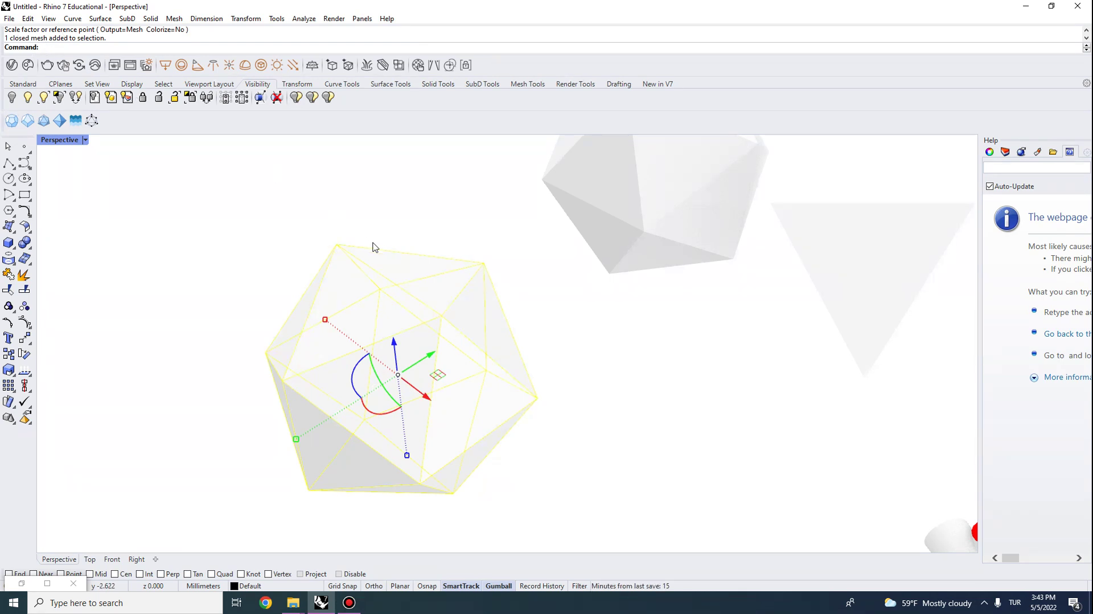
scroll(374, 246, "down", 2)
left_click(450, 362)
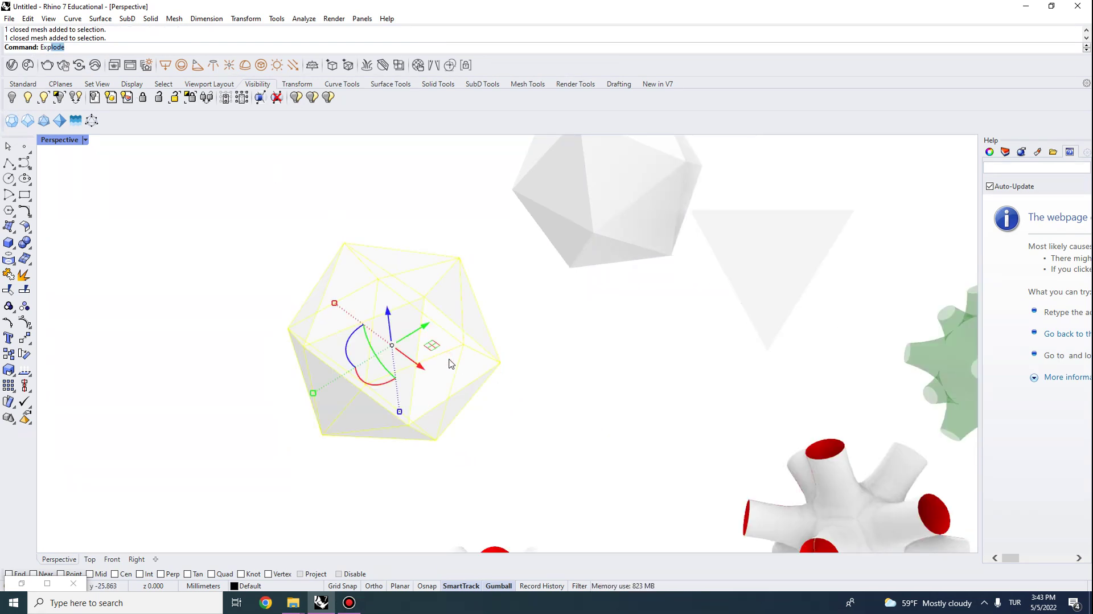
key("Return")
right_click_drag(544, 419, 550, 419)
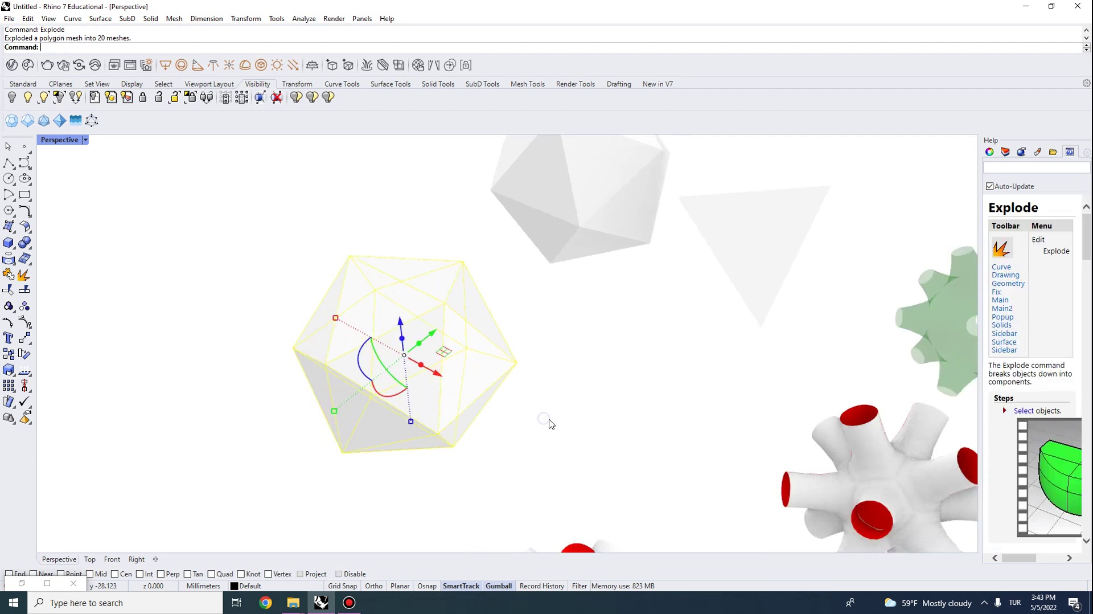
Step: Extract the wireframe of the exploded icosahedron faces and move the extracted curves away from the meshes
type("ExtractWireframe")
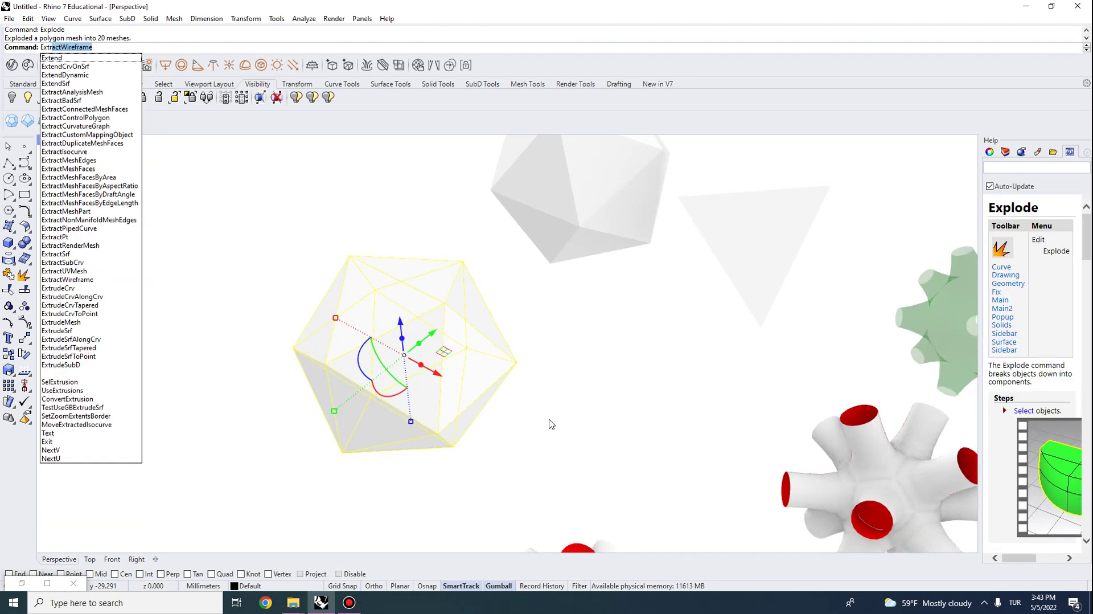
key("Return")
scroll(626, 426, "down", 3)
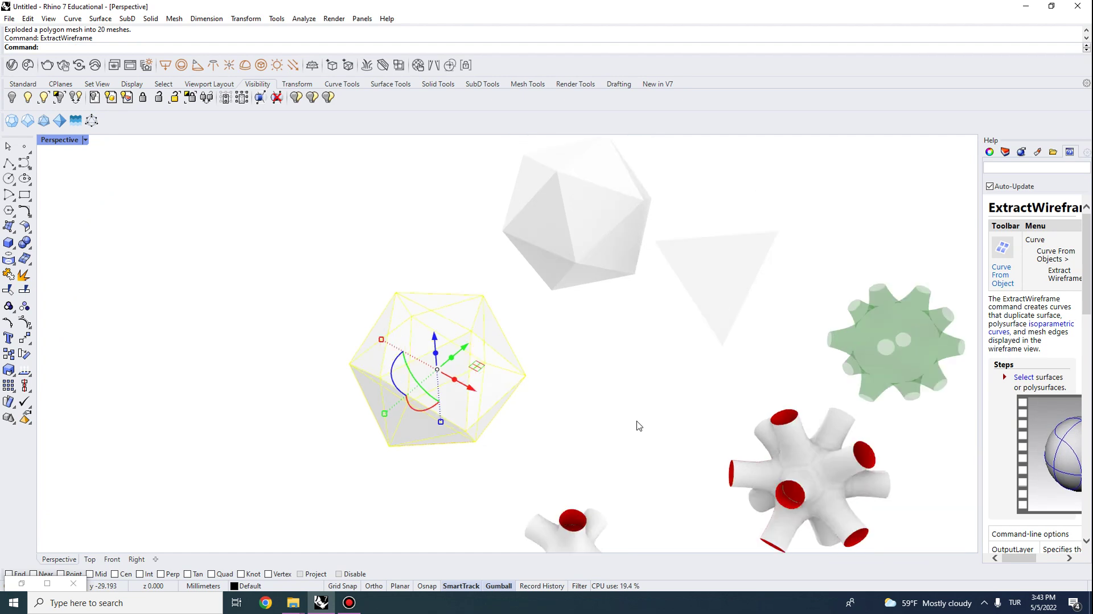
left_click_drag(510, 402, 351, 314)
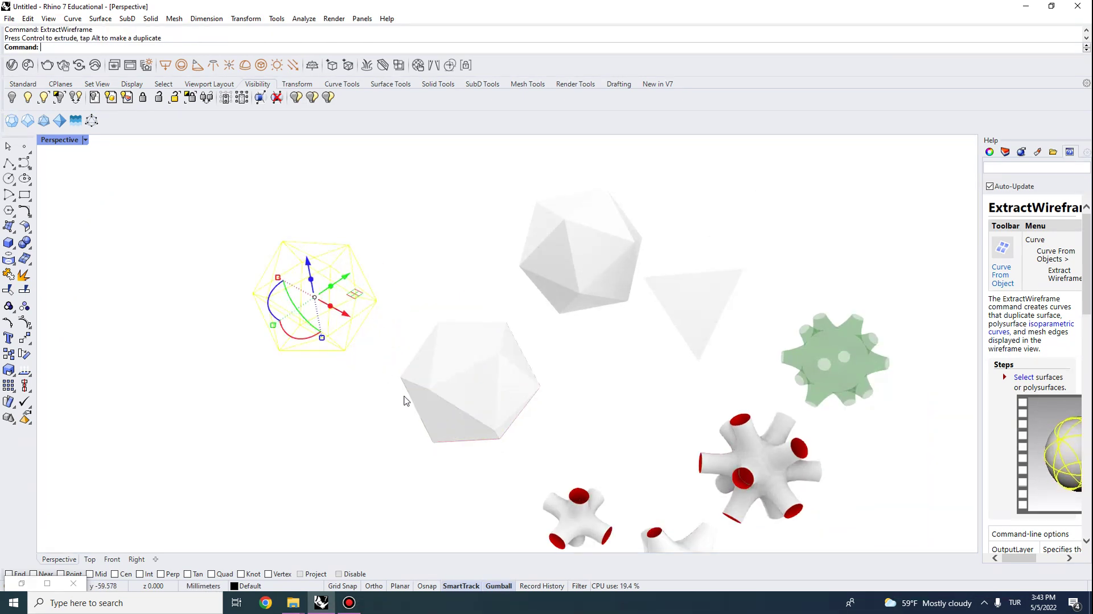
Step: Fill the extracted icosahedron wireframe curves with planar surfaces using PlanarSrf
type("BlanarSrf")
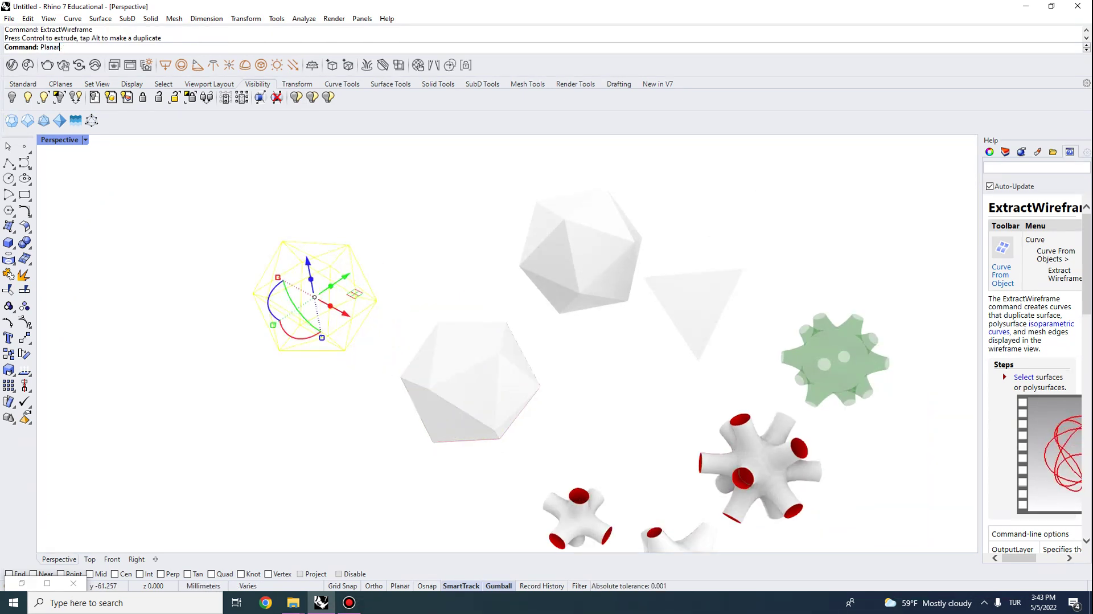
key("Return")
left_click(385, 270)
scroll(385, 270, "up", 4)
left_click(297, 322)
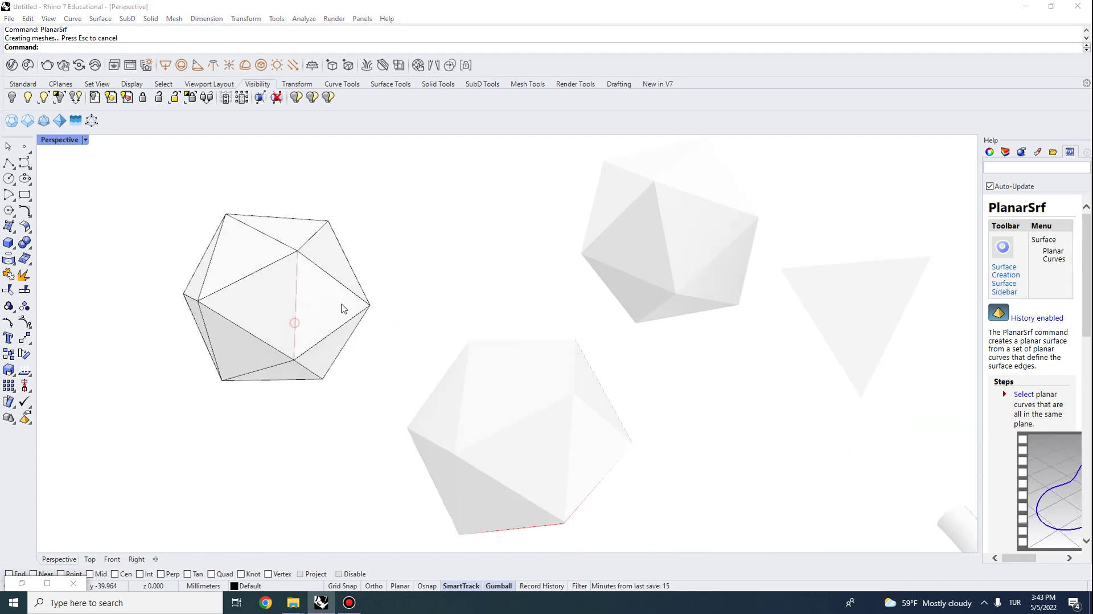
left_click(343, 311)
scroll(336, 312, "down", 4)
left_click(335, 317)
left_click(373, 411)
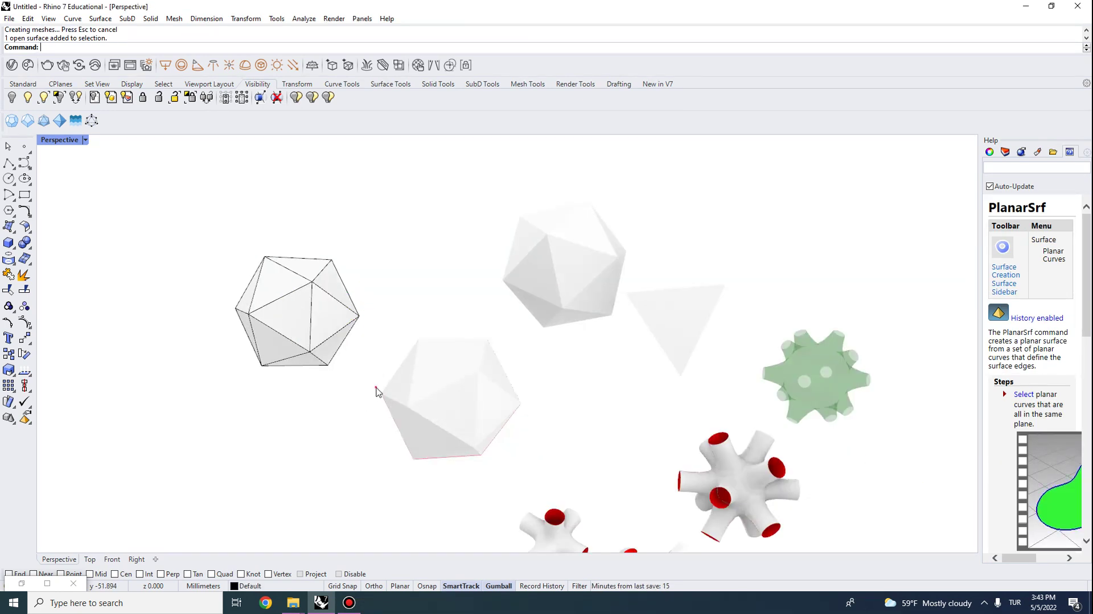
Step: Select only the planar surfaces of the new icosahedron with SelSrf and join them into one polysurface
left_click_drag(381, 397, 174, 189)
left_click(245, 368)
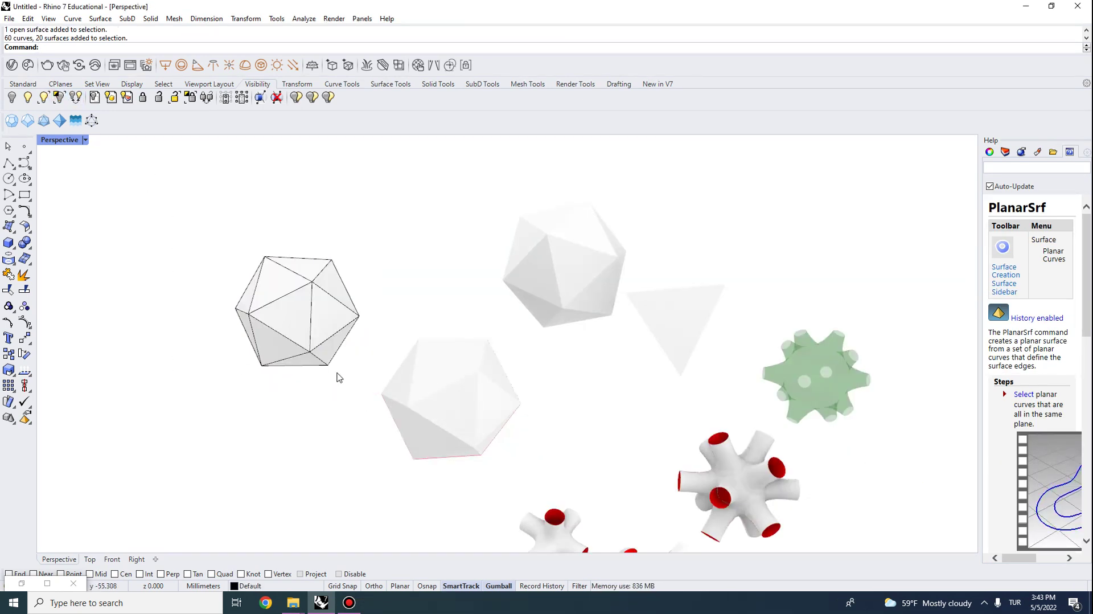
key("Return")
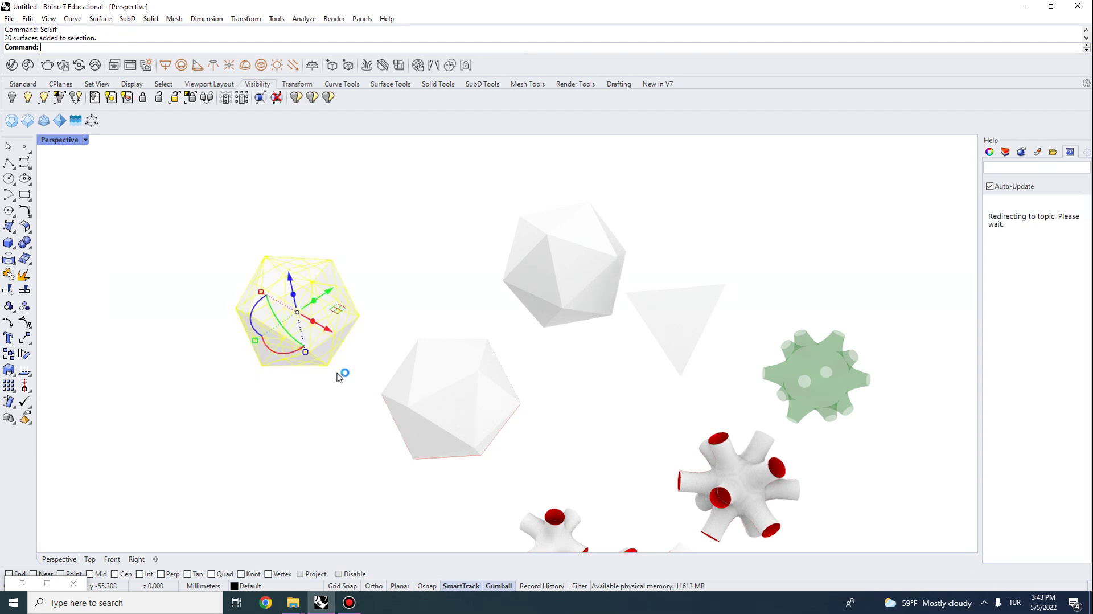
key("ctrl+j")
Step: Move the joined icosahedron polysurface out of its wireframe curves into the free space beside them
scroll(393, 331, "down", 4)
left_click(338, 321)
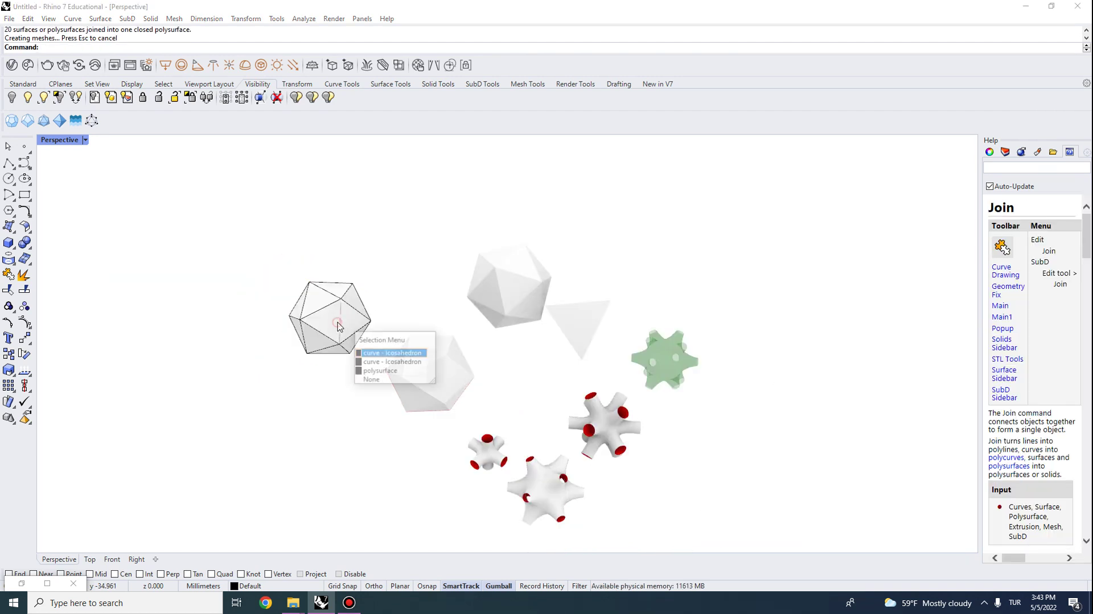
key("Return")
left_click_drag(356, 302, 220, 401)
left_click(291, 443)
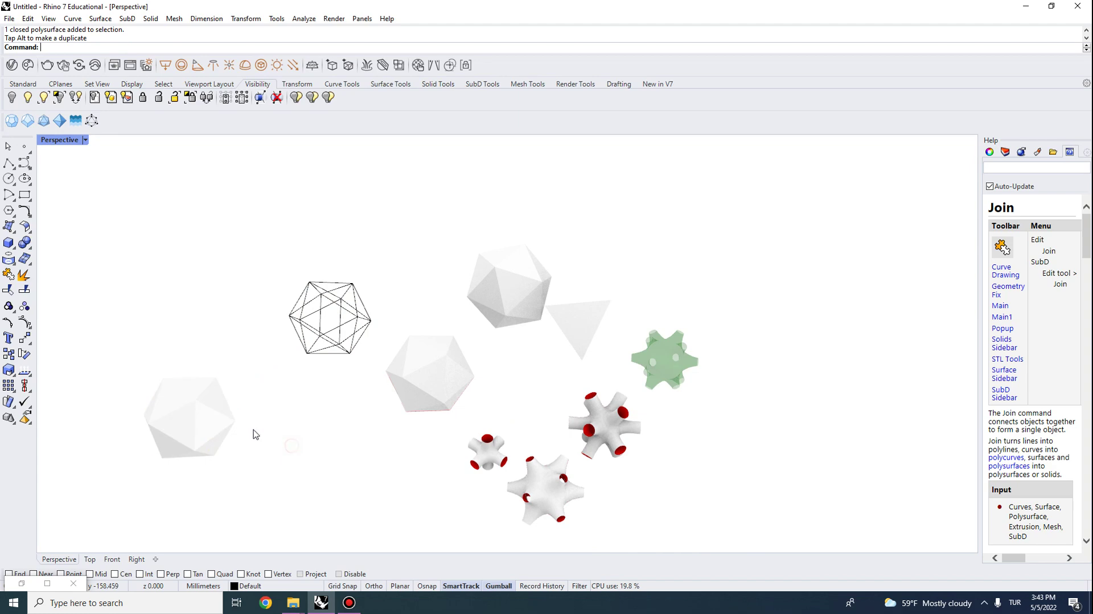
Step: Restore Grasshopper and reference the icosahedron polysurface in the Geo parameter with Set Multiple Geometries
right_click_drag(227, 395, 282, 377, "shift")
left_click(23, 582)
mouse_move(723, 325)
right_mouse_down()
mouse_move(788, 352)
mouse_move(991, 377)
right_mouse_up()
right_click_drag(726, 319, 933, 334)
scroll(645, 270, "up", 3)
right_click(613, 240)
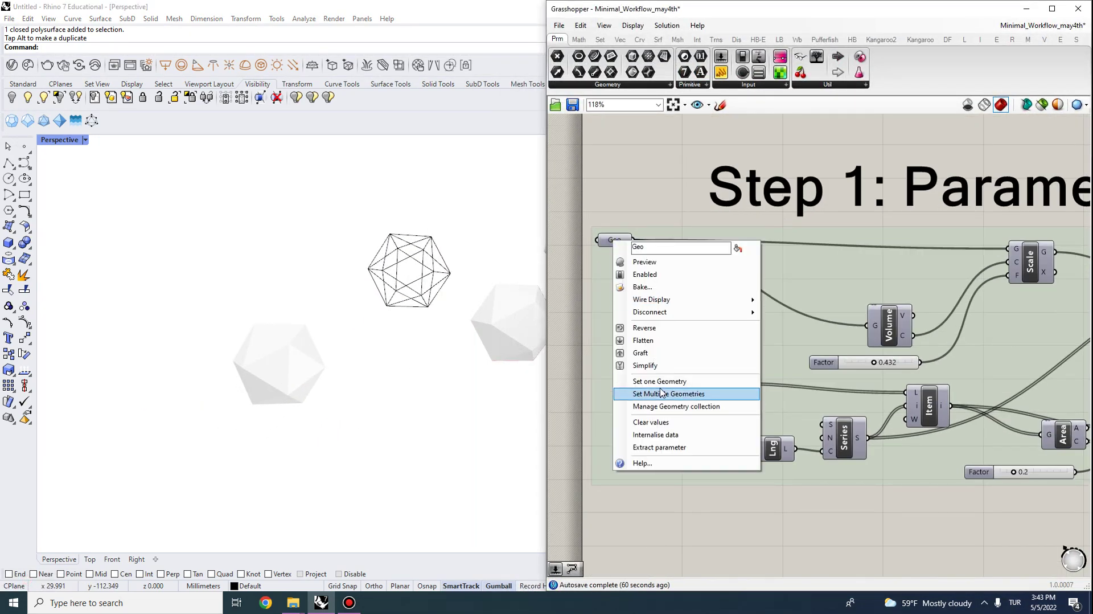
left_click(680, 391)
left_click(266, 381)
left_click(281, 393)
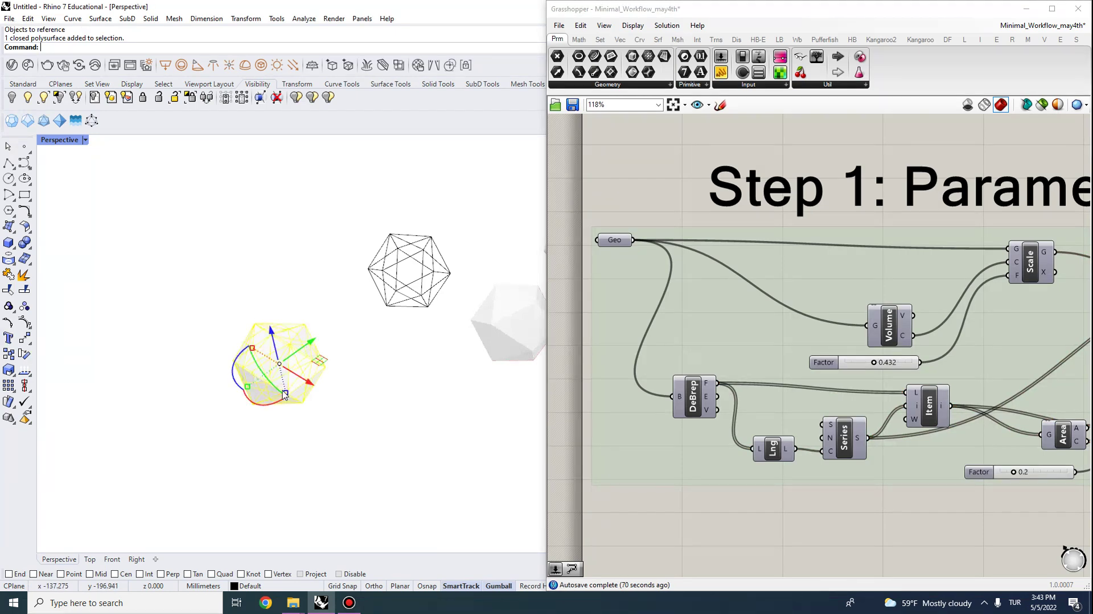
Step: Hide the referenced icosahedron polysurface in Rhino and inspect the branching mesh preview generated in its place
type("Hide")
key("Return")
scroll(273, 369, "up", 6)
right_click_drag(275, 370, 309, 359)
scroll(657, 263, "down", 1)
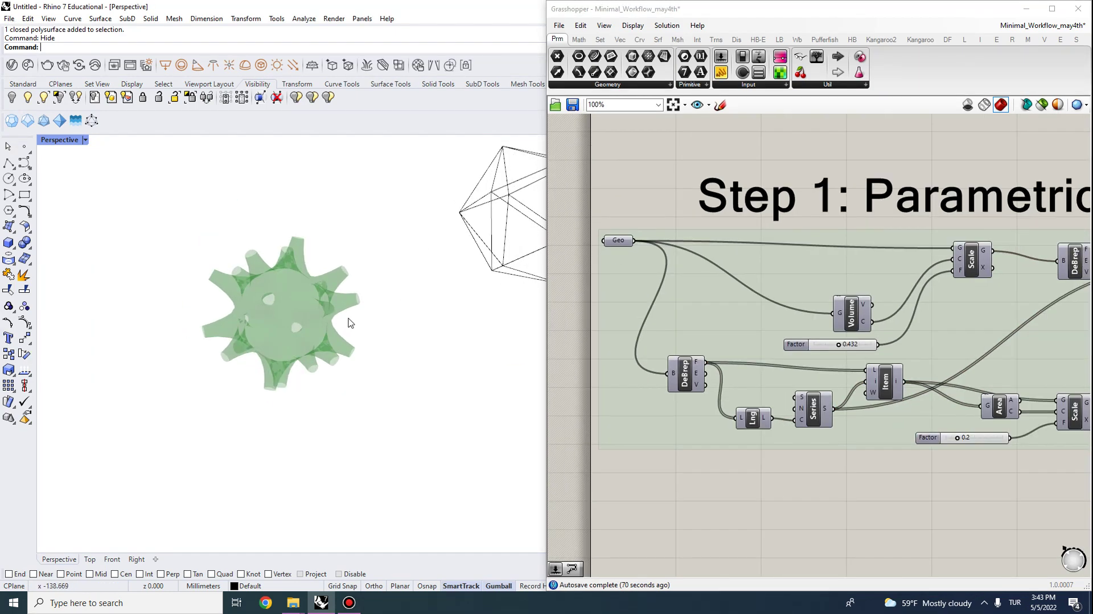
right_click_drag(349, 320, 343, 245)
scroll(344, 244, "up", 4)
scroll(668, 235, "down", 4)
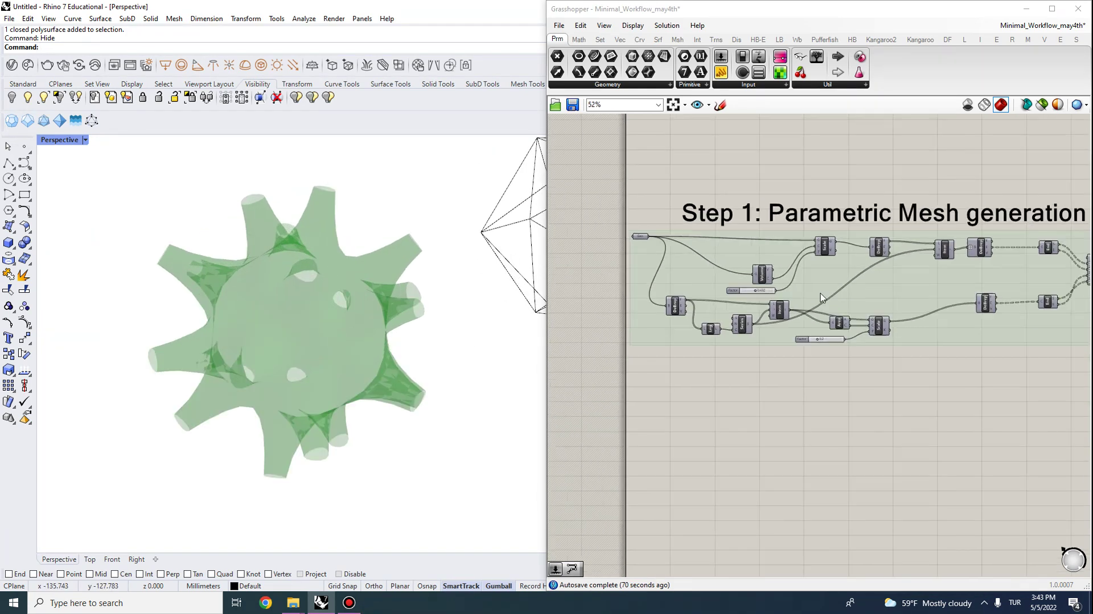
Step: Bake the smoothed mesh from the wbLoop component at the end of Step 1
right_click_drag(971, 289, 793, 268)
right_click_drag(1082, 259, 884, 230)
scroll(872, 228, "up", 2)
right_click(860, 233)
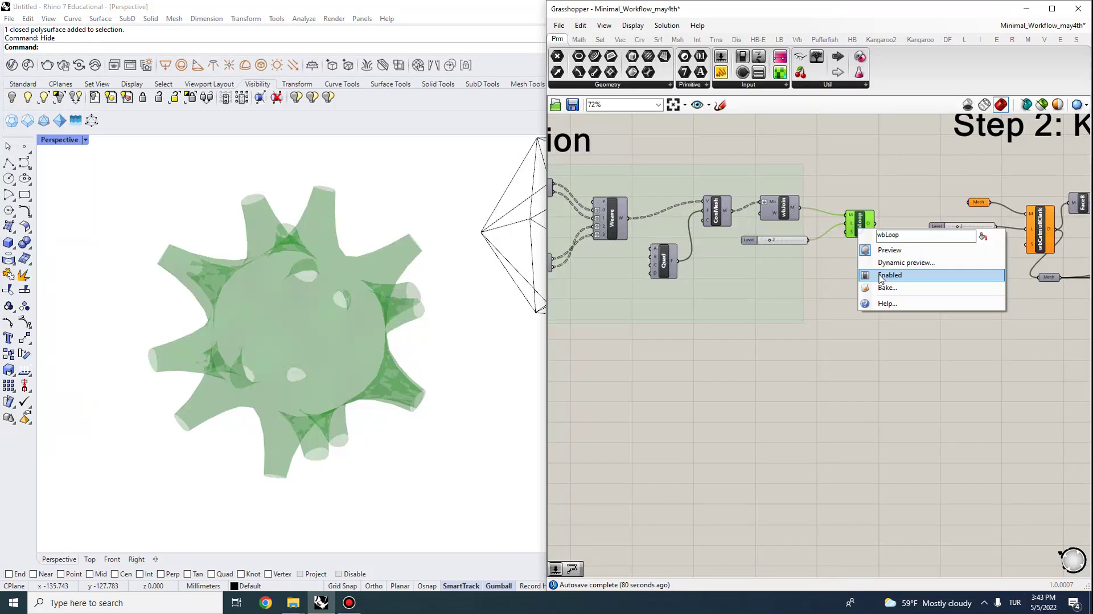
left_click(903, 288)
left_click(907, 393)
Step: Move the baked smooth icosahedron mesh away from the green Grasshopper preview
scroll(346, 323, "down", 5)
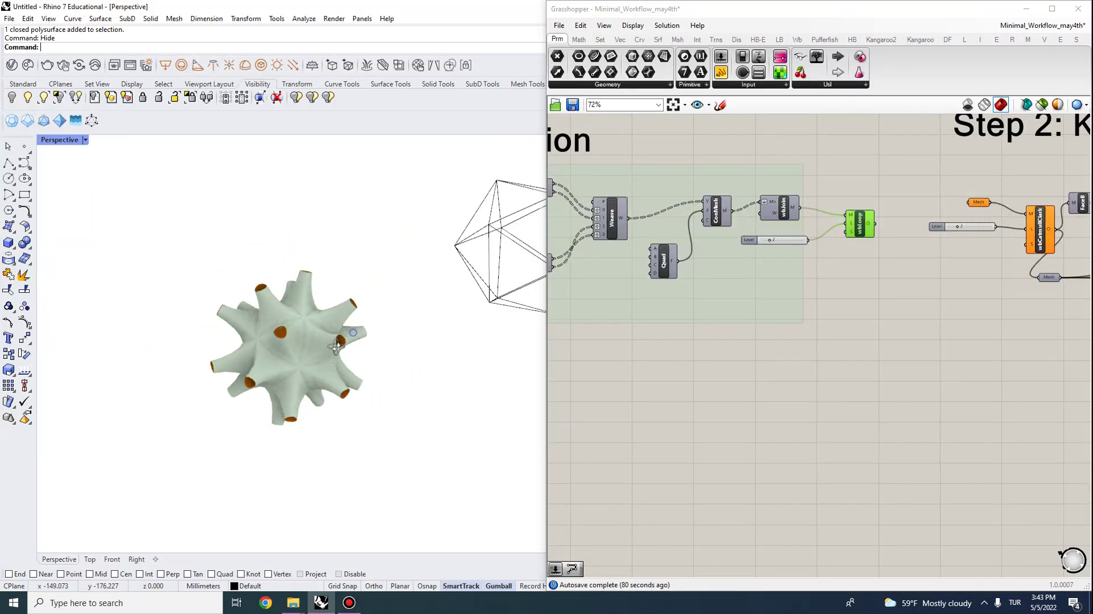
left_click(291, 353)
left_click_drag(330, 331, 222, 374)
left_click(279, 458)
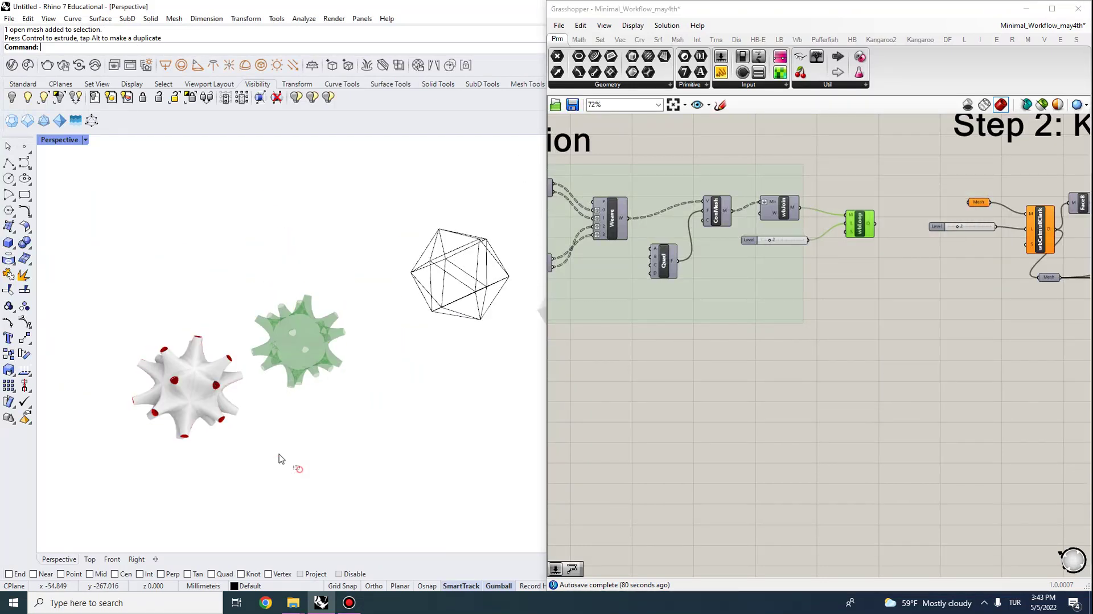
Step: Examine the baked icosahedron mesh up close from several angles, looking at its branches and openings
scroll(239, 399, "up", 5)
right_click_drag(299, 383, 239, 353)
scroll(208, 256, "down", 4)
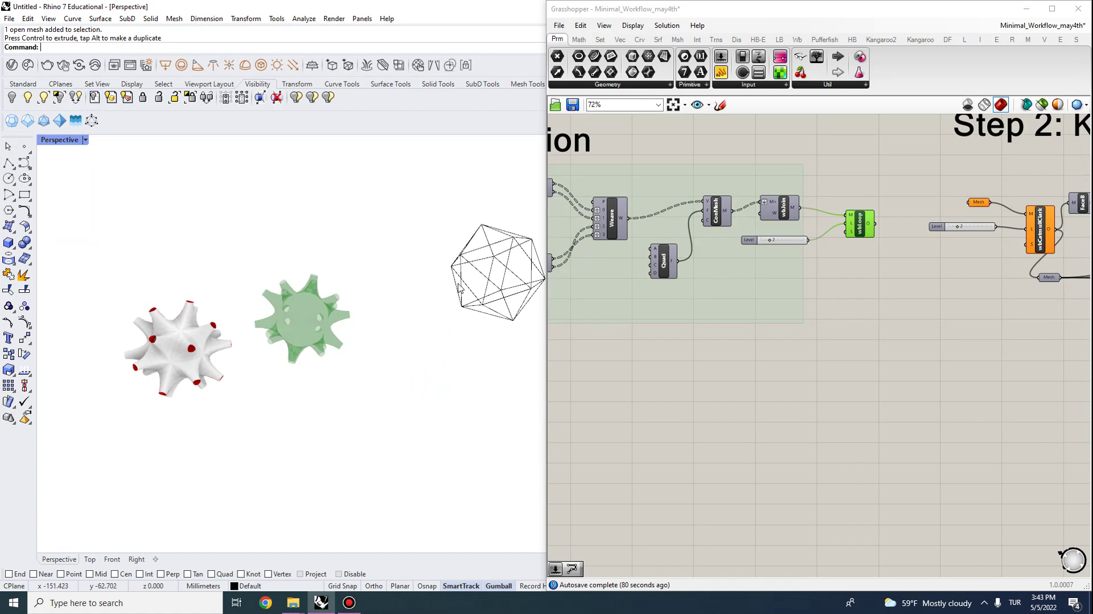
scroll(221, 366, "up", 2)
scroll(242, 376, "up", 1)
scroll(106, 316, "up", 2)
scroll(220, 377, "up", 2)
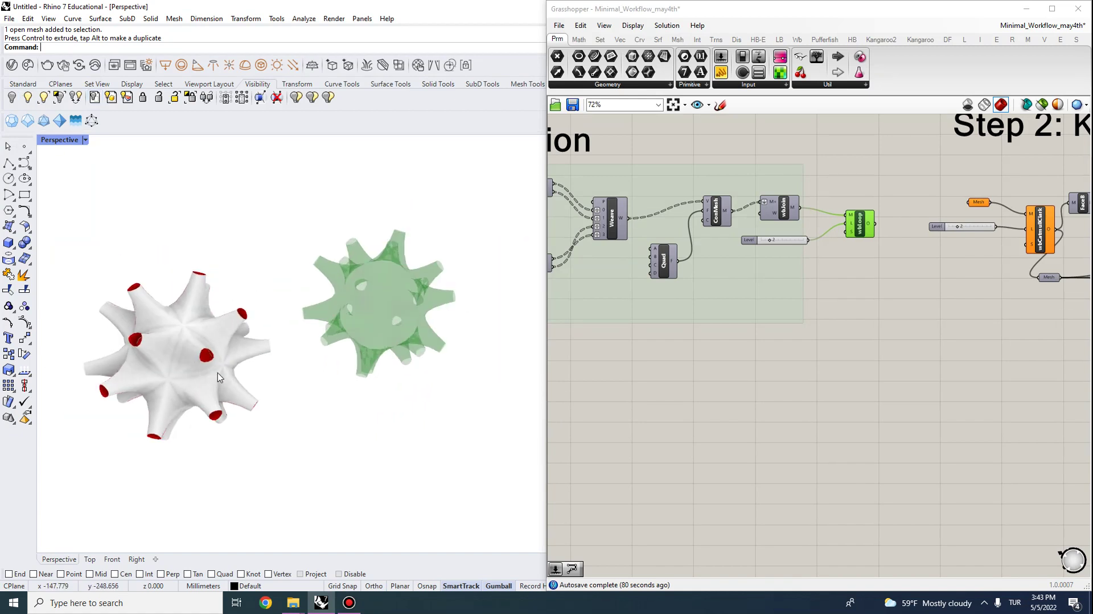
mouse_move(219, 377)
right_mouse_down()
mouse_move(176, 308)
mouse_move(220, 324)
mouse_move(224, 367)
right_mouse_up()
scroll(178, 266, "up", 4)
scroll(193, 293, "down", 2)
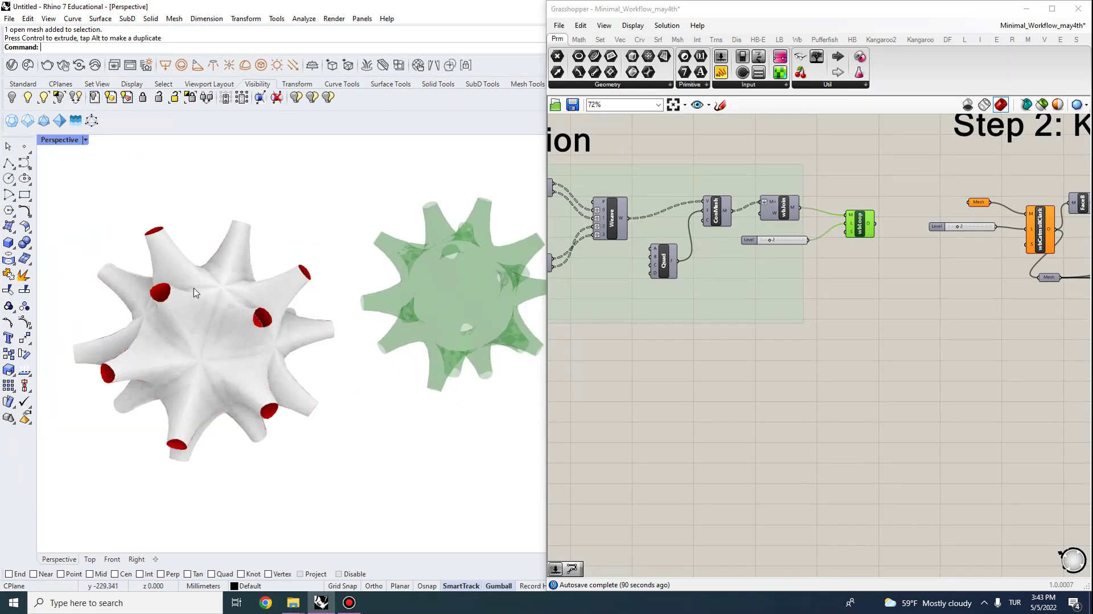
scroll(195, 290, "up", 4)
scroll(214, 359, "down", 4)
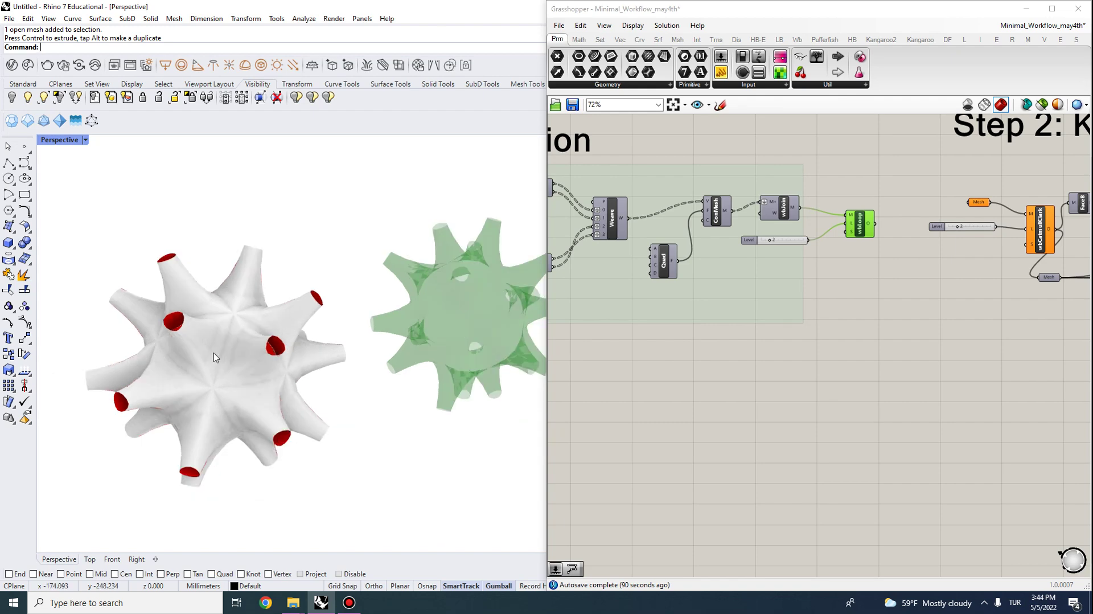
Step: Copy the baked icosahedron mesh to the clipboard and deselect it
left_click(213, 353)
right_click(283, 412)
left_click(348, 461)
left_click(351, 378)
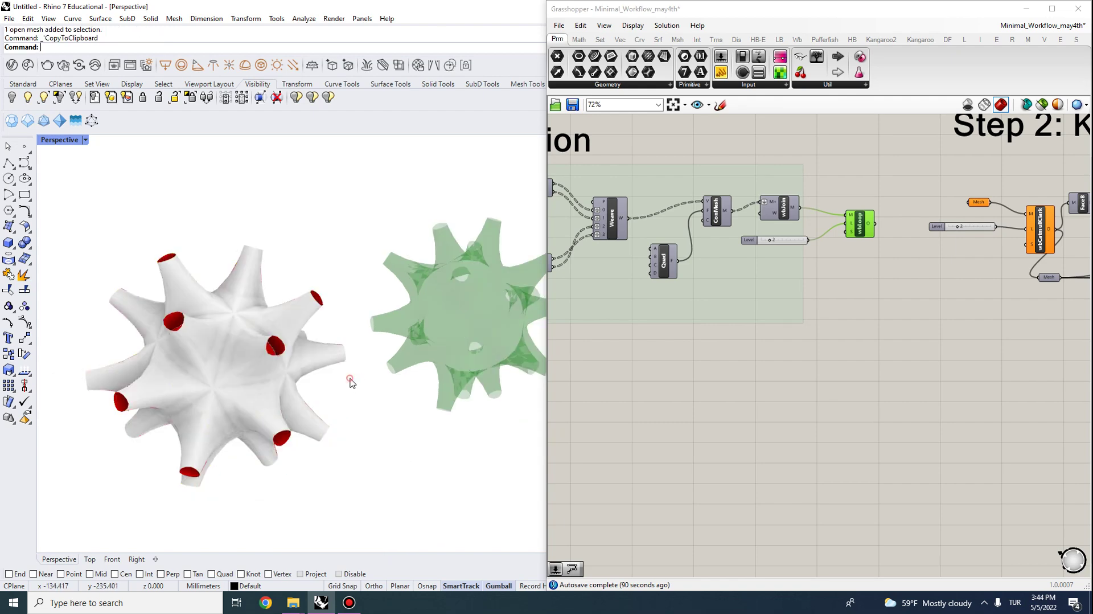
Step: Widen the Grasshopper window to view the whole Step 1: Parametric Mesh generation group
scroll(379, 375, "down", 5)
right_click_drag(404, 386, 351, 354)
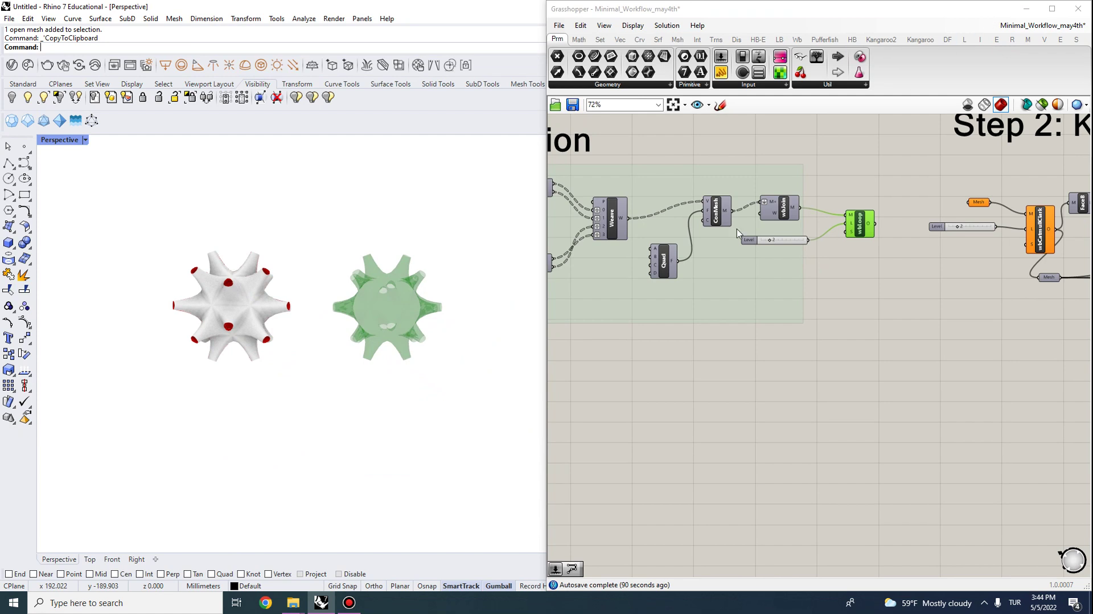
scroll(735, 228, "down", 3)
right_click_drag(642, 213, 888, 301)
scroll(847, 299, "down", 1)
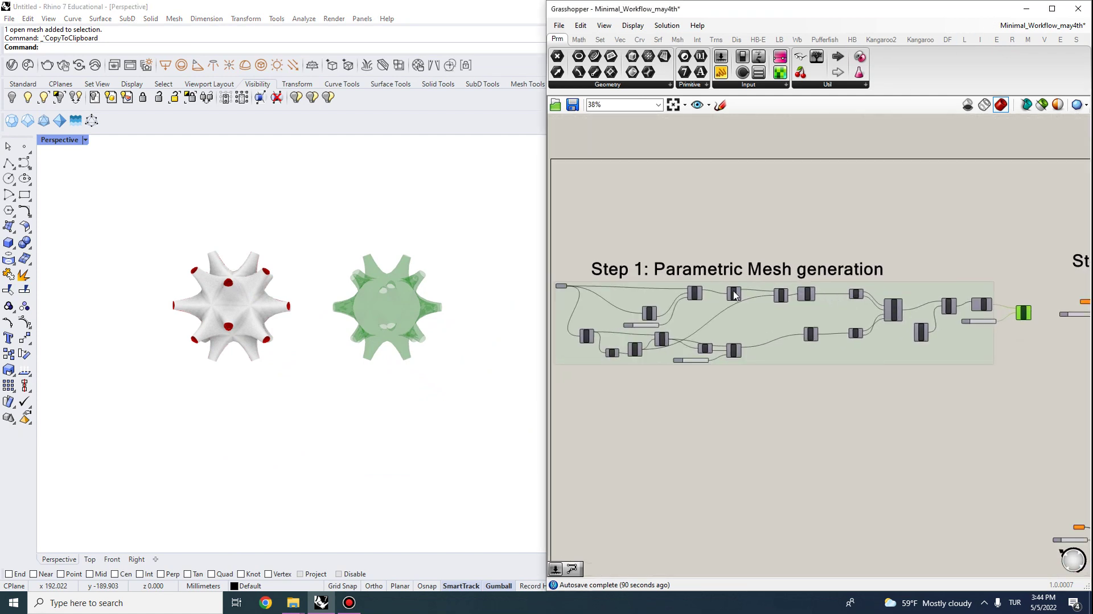
scroll(626, 344, "up", 2)
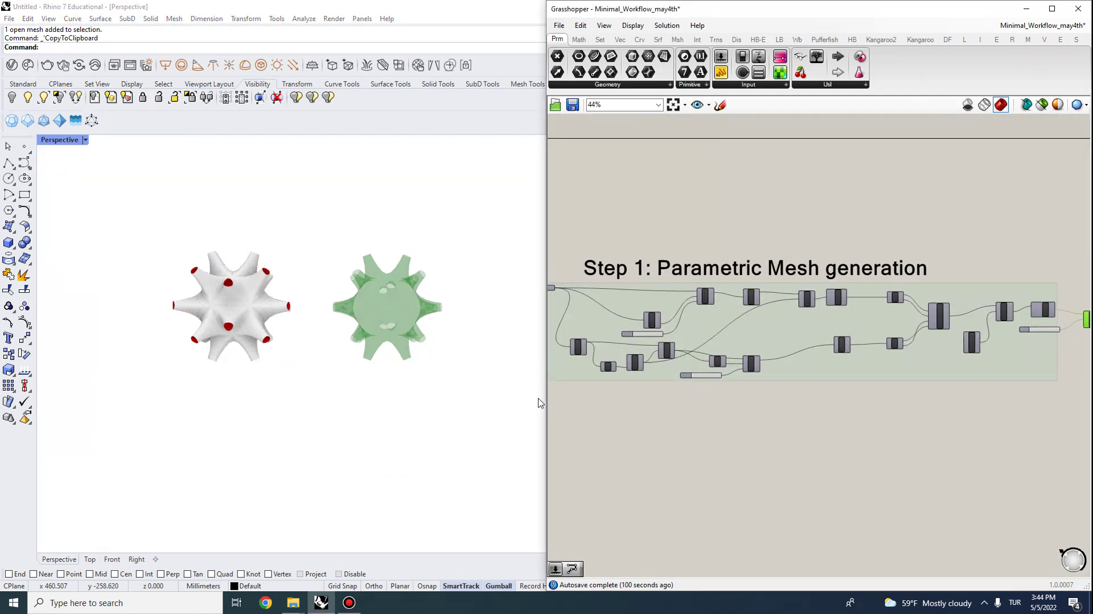
left_click_drag(543, 400, 421, 393)
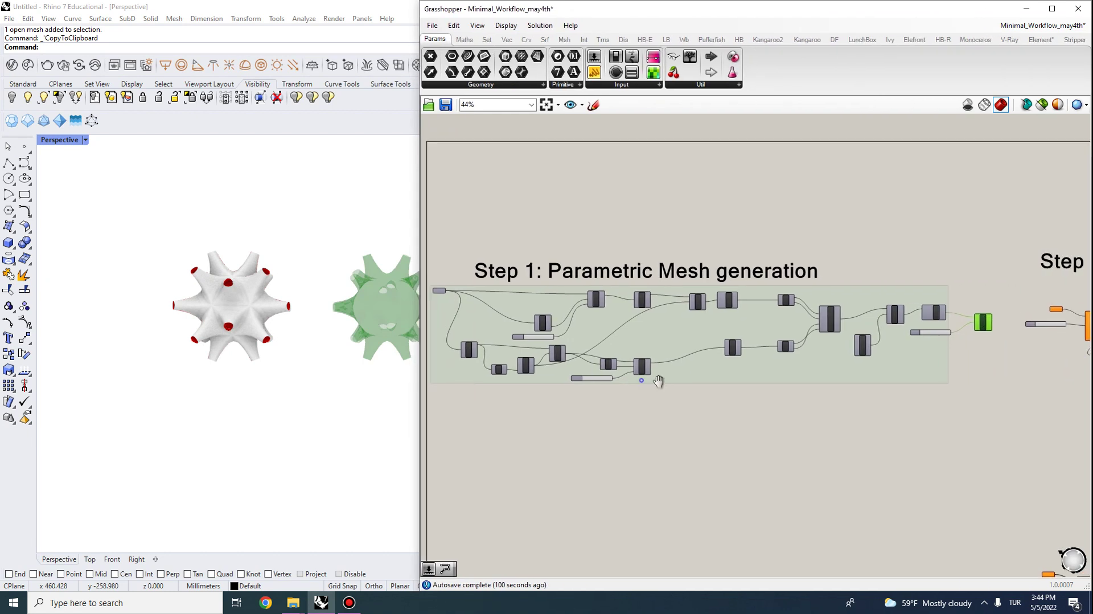
scroll(800, 341, "up", 2)
right_click_drag(636, 337, 667, 338)
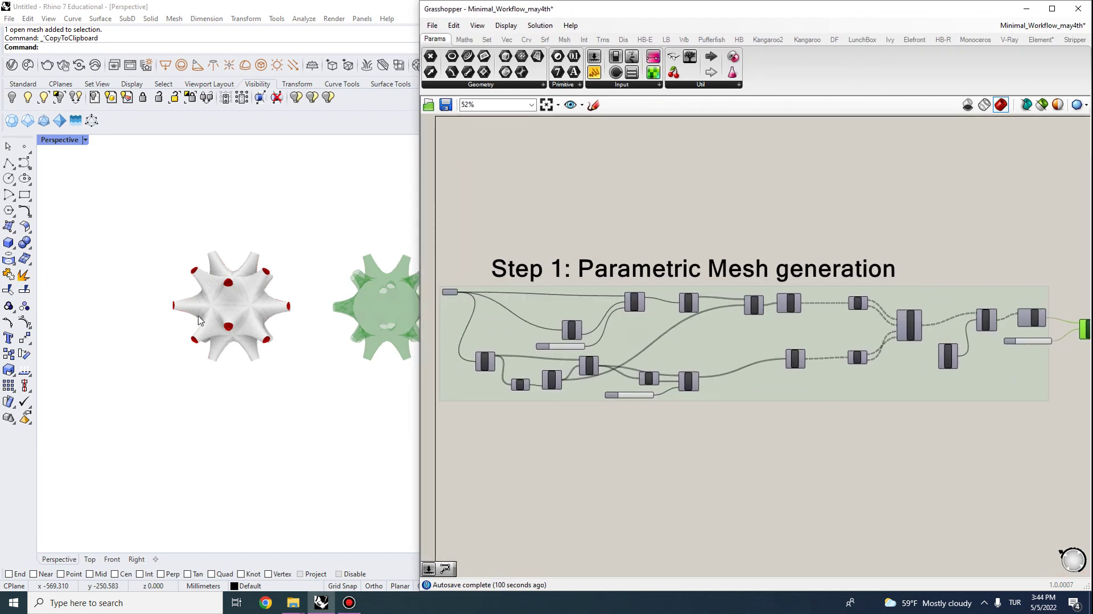
Step: Examine all baked meshes alongside their source solids in the Perspective viewport, both as a group and close up
scroll(169, 330, "down", 10)
right_click_drag(227, 336, 300, 426)
scroll(302, 381, "up", 6)
scroll(299, 410, "down", 7)
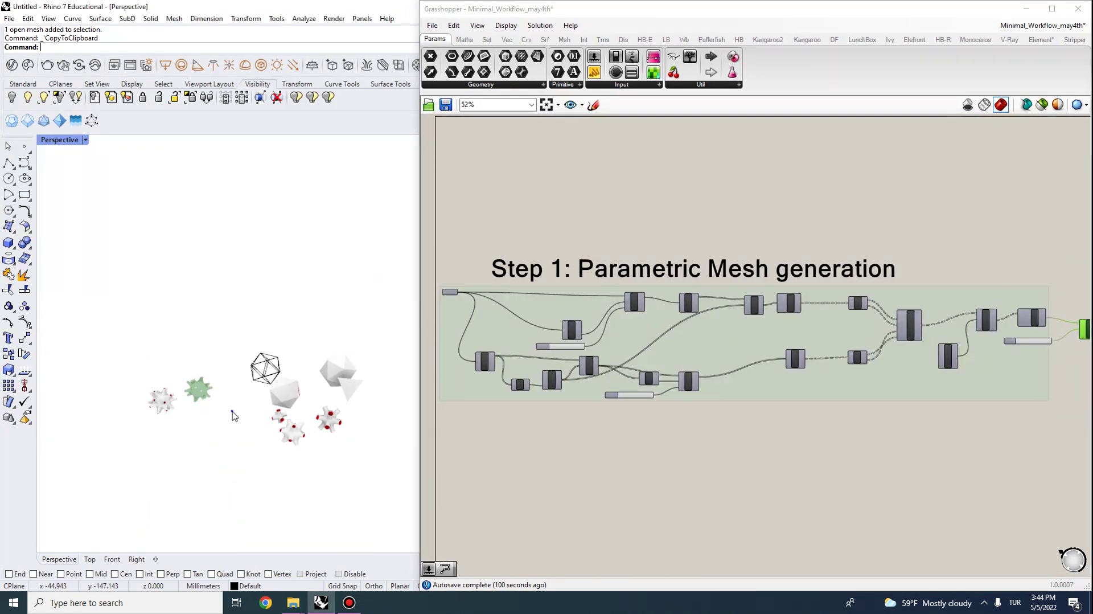
right_click_drag(236, 414, 333, 375)
scroll(153, 369, "up", 13)
scroll(104, 328, "down", 13)
scroll(250, 368, "up", 5)
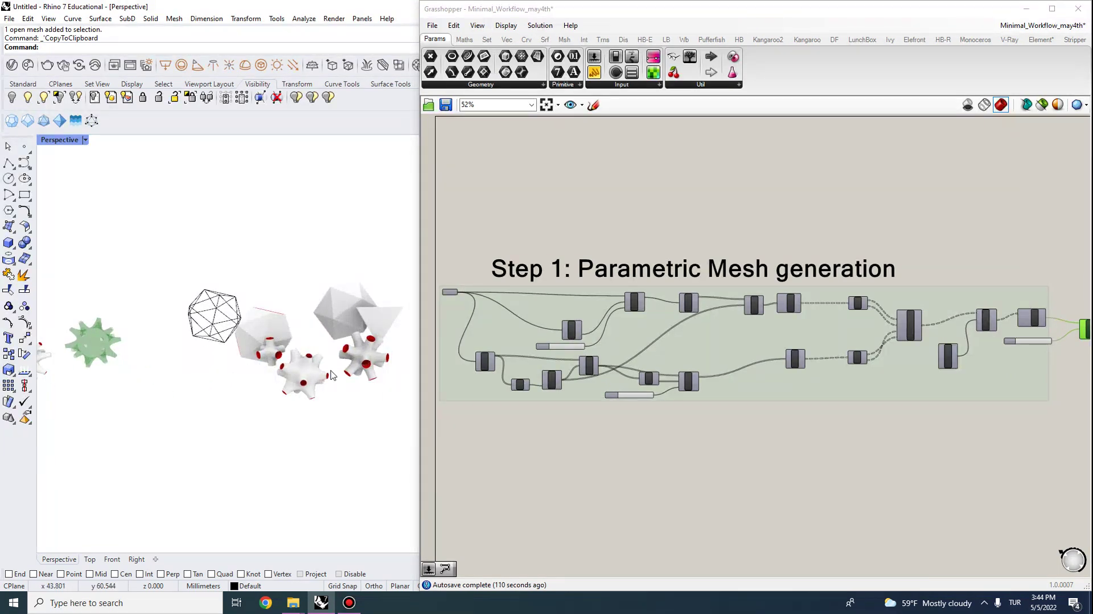
Step: Review the Weave, ConMesh, wbJoin and wbLoop part of the Step 1 definition against the baked meshes
scroll(982, 323, "up", 3)
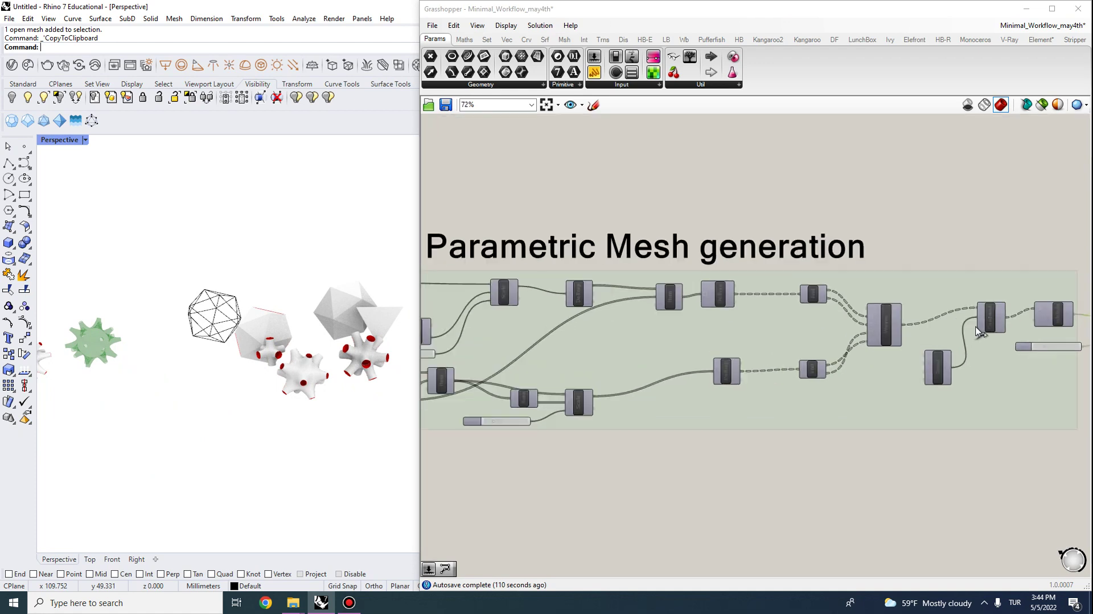
right_click_drag(586, 324, 537, 310)
right_click_drag(775, 315, 689, 303)
scroll(854, 309, "up", 1)
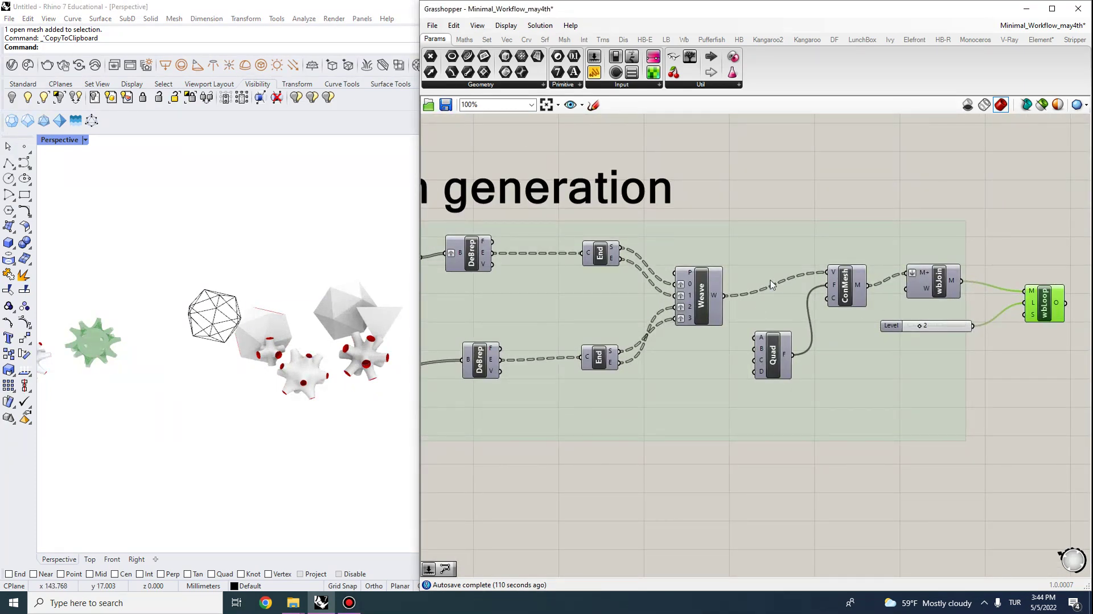
right_click_drag(371, 325, 335, 305)
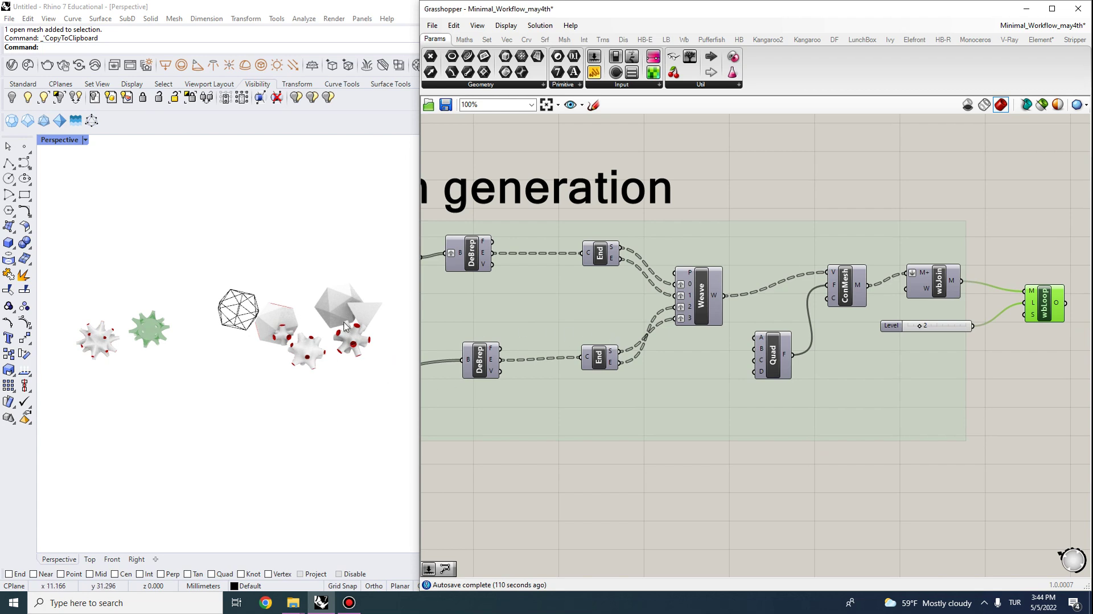
scroll(345, 327, "up", 3)
scroll(239, 400, "down", 4)
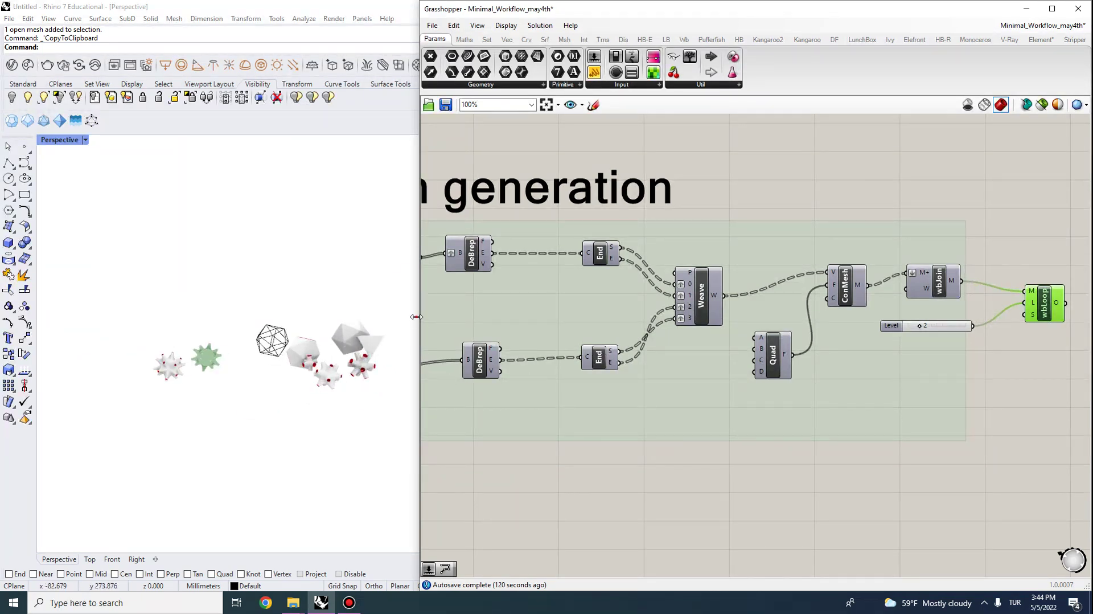
Step: Narrow the Grasshopper window to enlarge the Rhino viewport and compare the full set of solids and baked meshes
left_click_drag(416, 316, 566, 316)
scroll(375, 385, "up", 3)
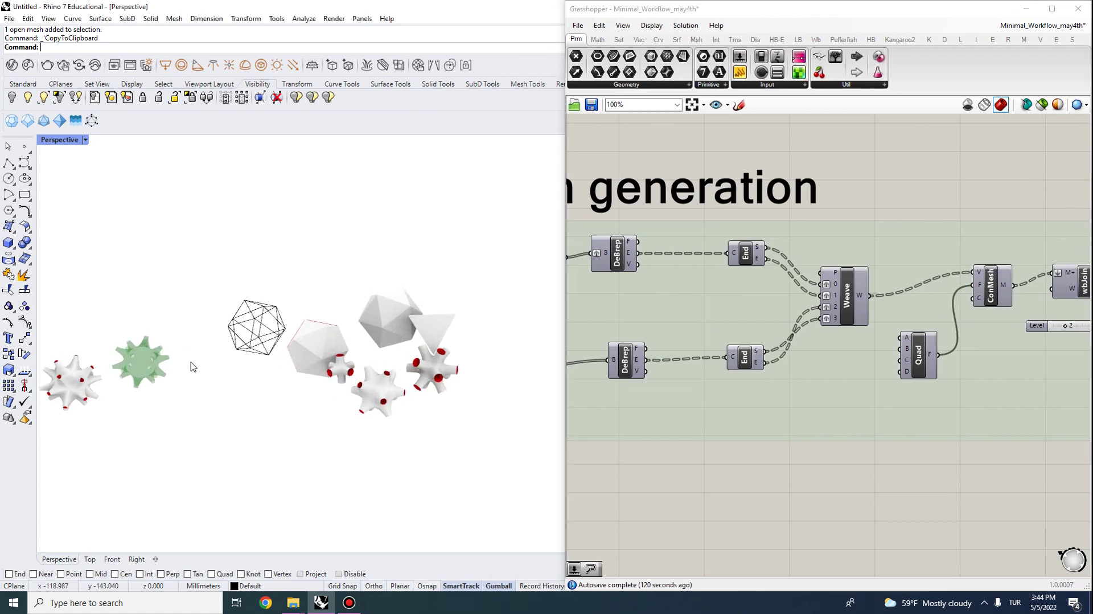
right_click_drag(191, 367, 279, 362)
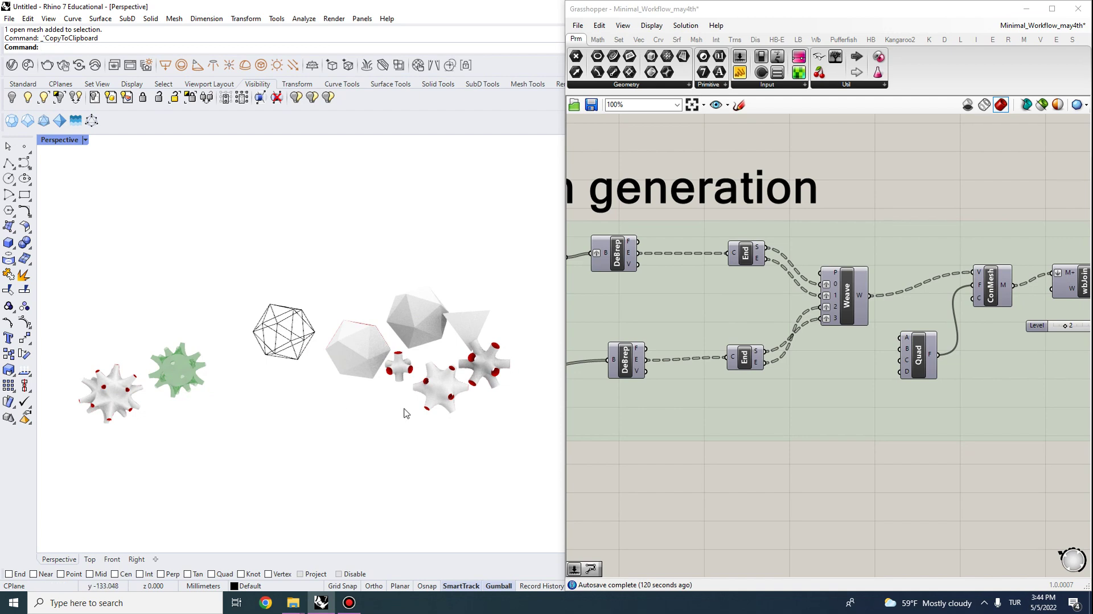
scroll(459, 356, "down", 3)
scroll(415, 374, "up", 3)
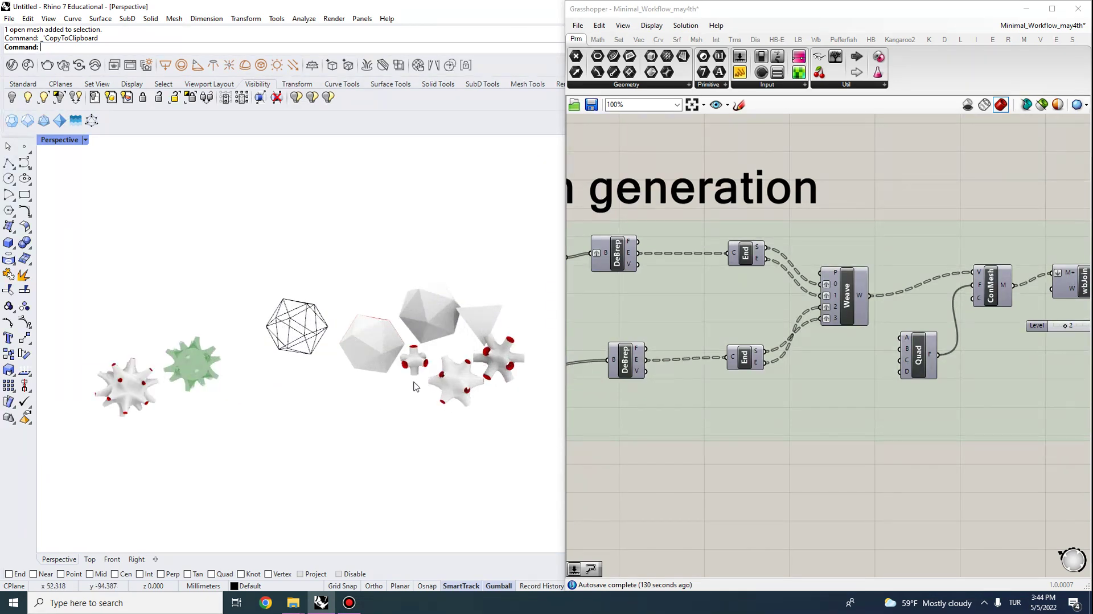